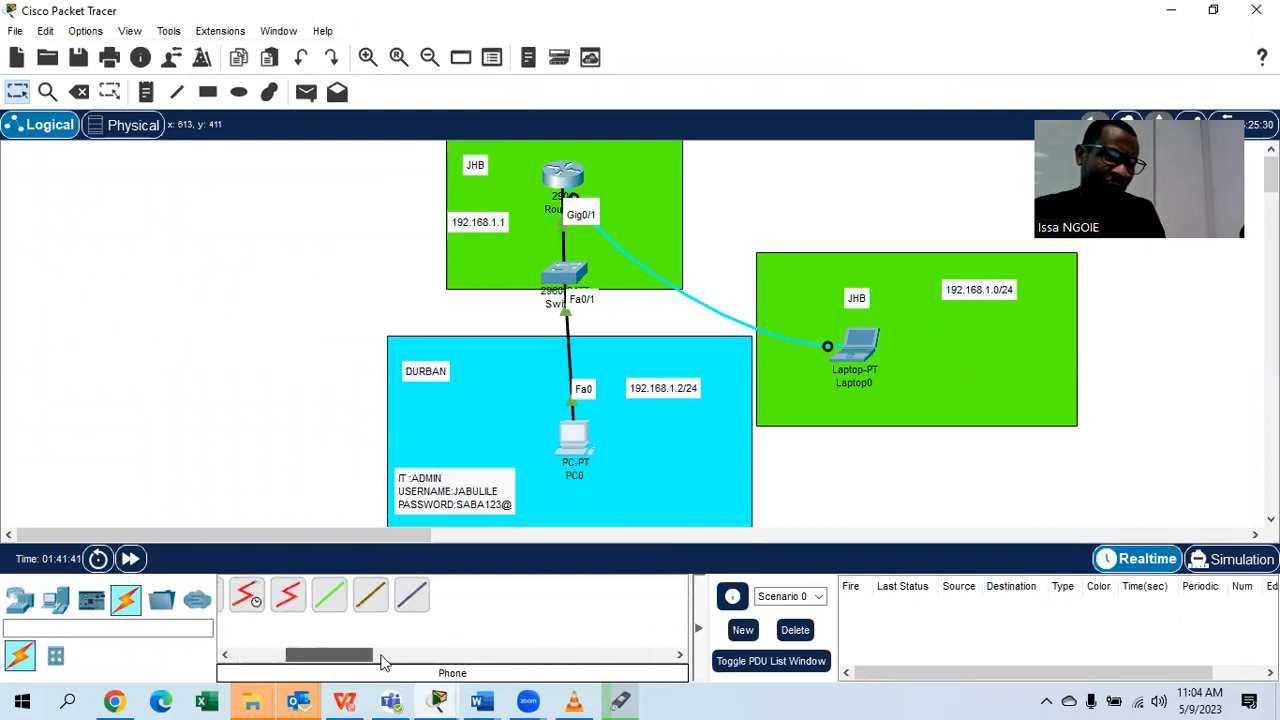
pyautogui.click(336, 655)
# Scroll the workspace right to a blank area, moving the JHB/Durban topology out of view.
pyautogui.moveTo(336, 535); pyautogui.dragTo(765, 531)
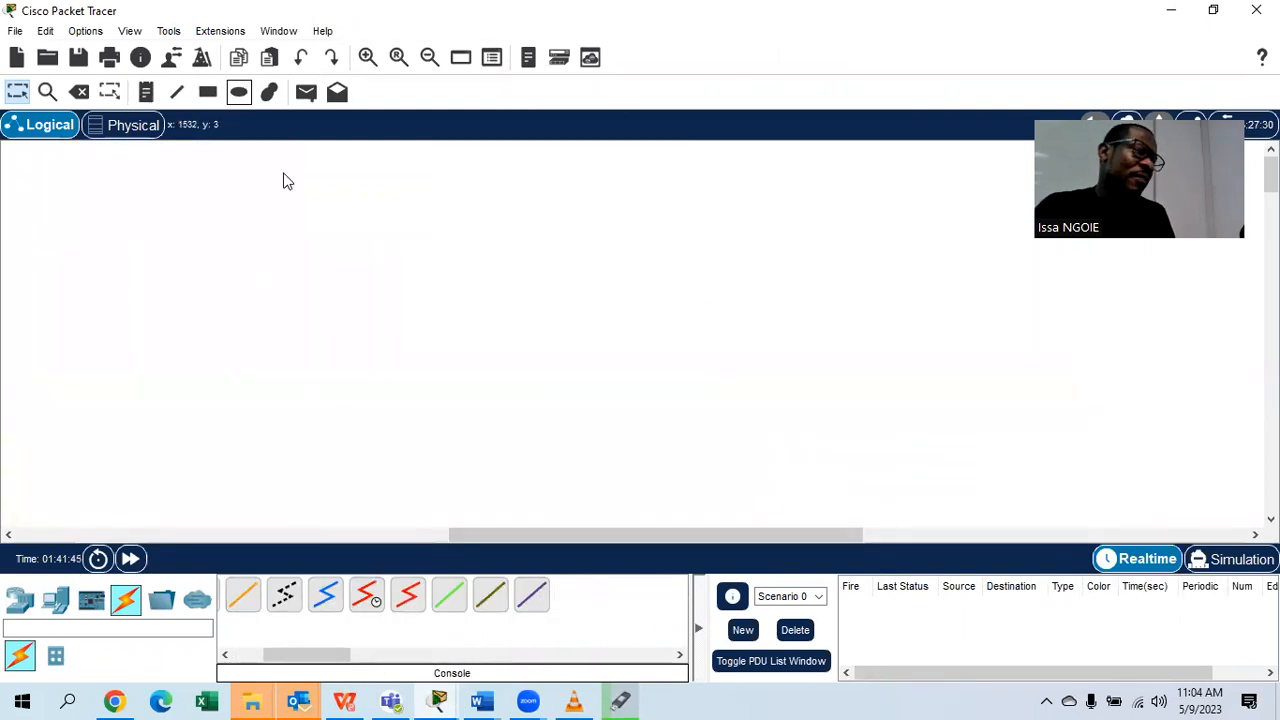
# Place a PC, a laptop and a 2960 switch on the workspace.
pyautogui.click(45, 608)
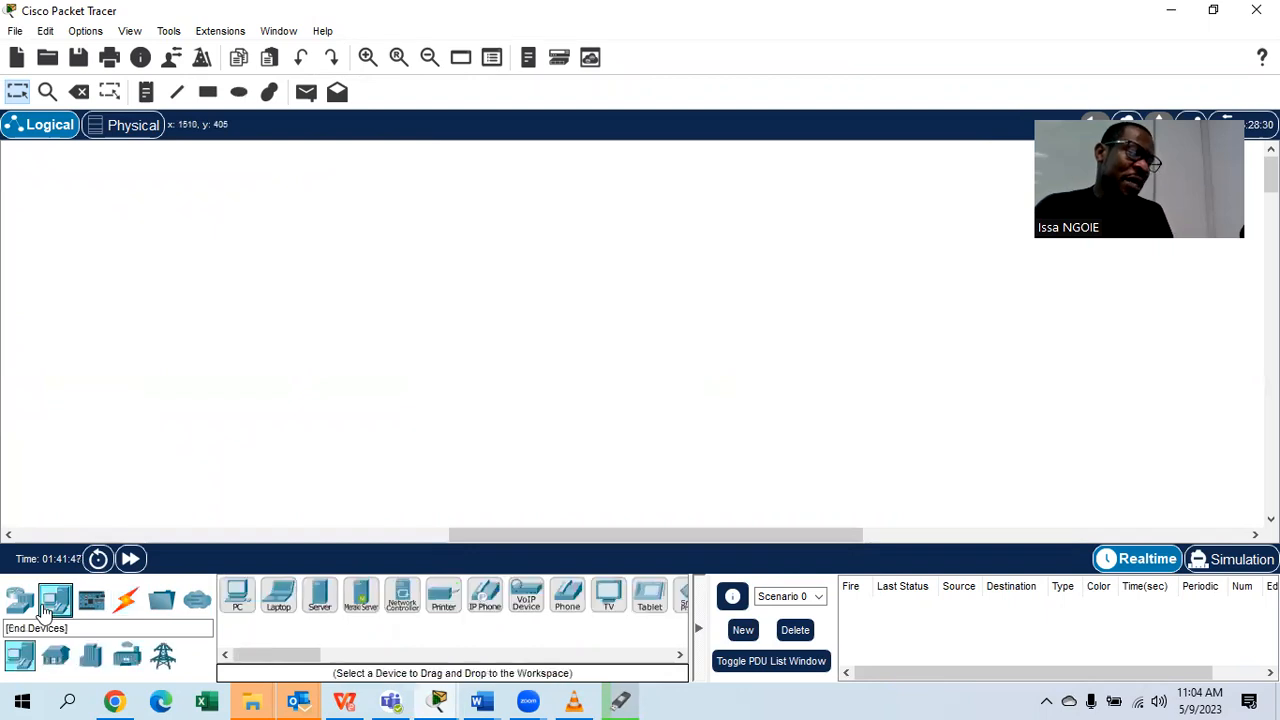
pyautogui.moveTo(237, 595); pyautogui.dragTo(820, 388)
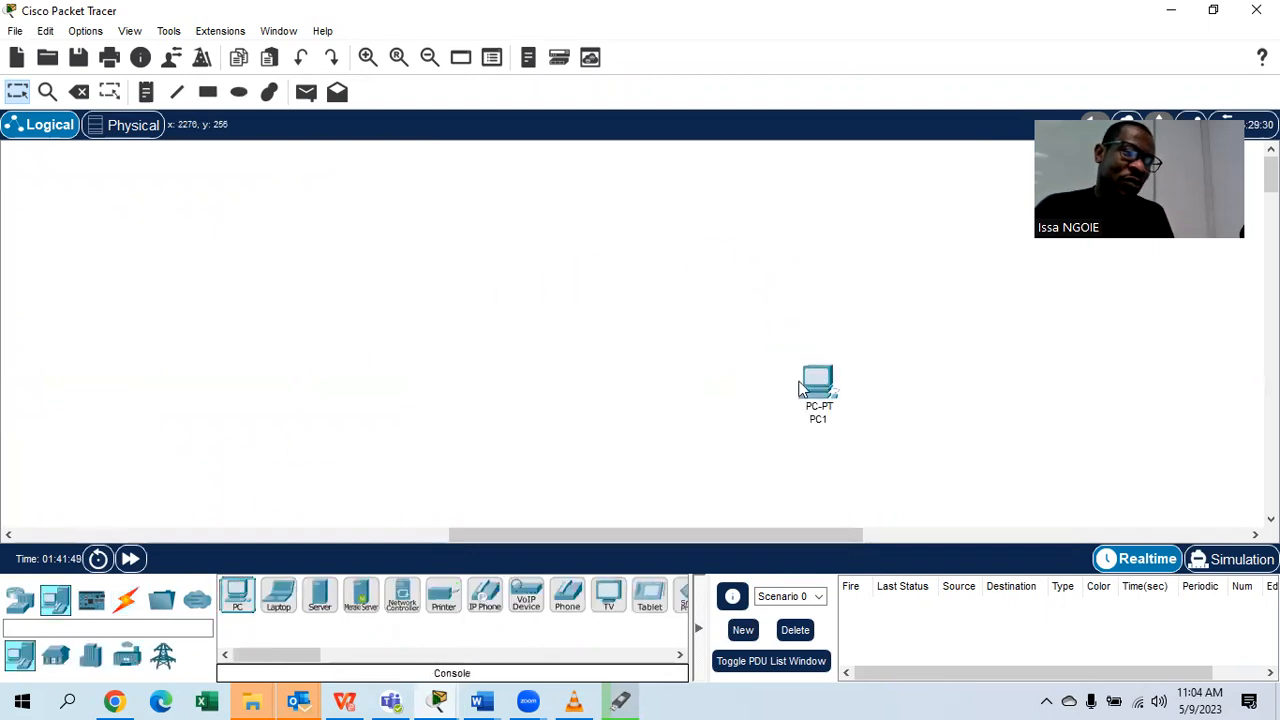
pyautogui.moveTo(278, 595); pyautogui.dragTo(265, 340)
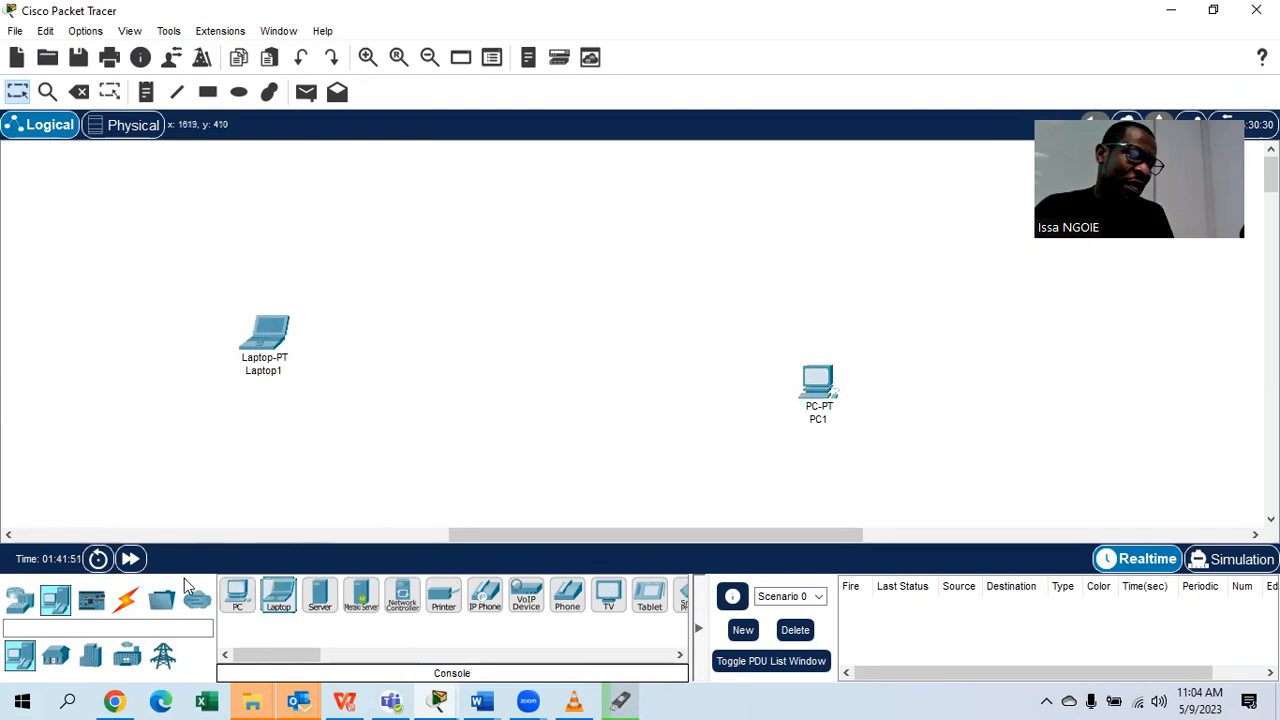
pyautogui.click(27, 612)
pyautogui.click(55, 656)
pyautogui.moveTo(250, 598); pyautogui.dragTo(574, 254)
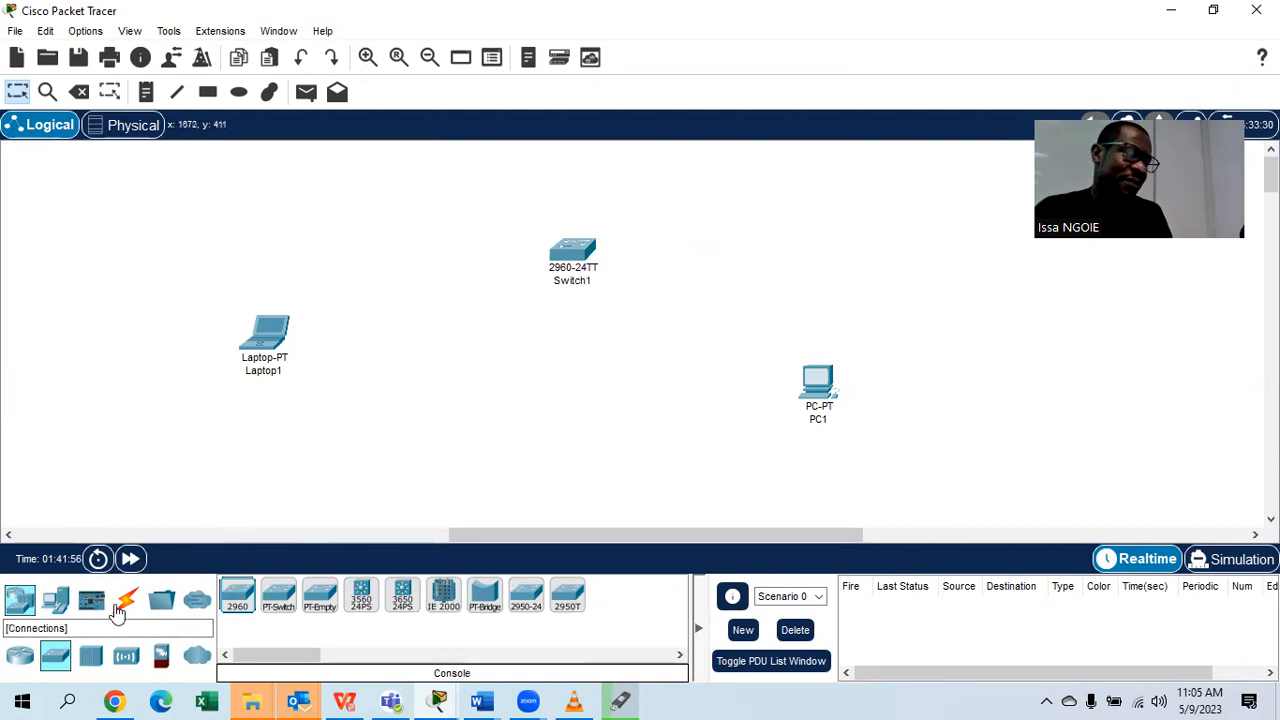
# Console-cable Laptop1 to Switch1, and link PC1 Fa0 to Switch1 Fa0/1 with copper straight-through.
pyautogui.click(125, 598)
pyautogui.moveTo(297, 654); pyautogui.dragTo(229, 654)
pyautogui.click(279, 595)
pyautogui.click(260, 328)
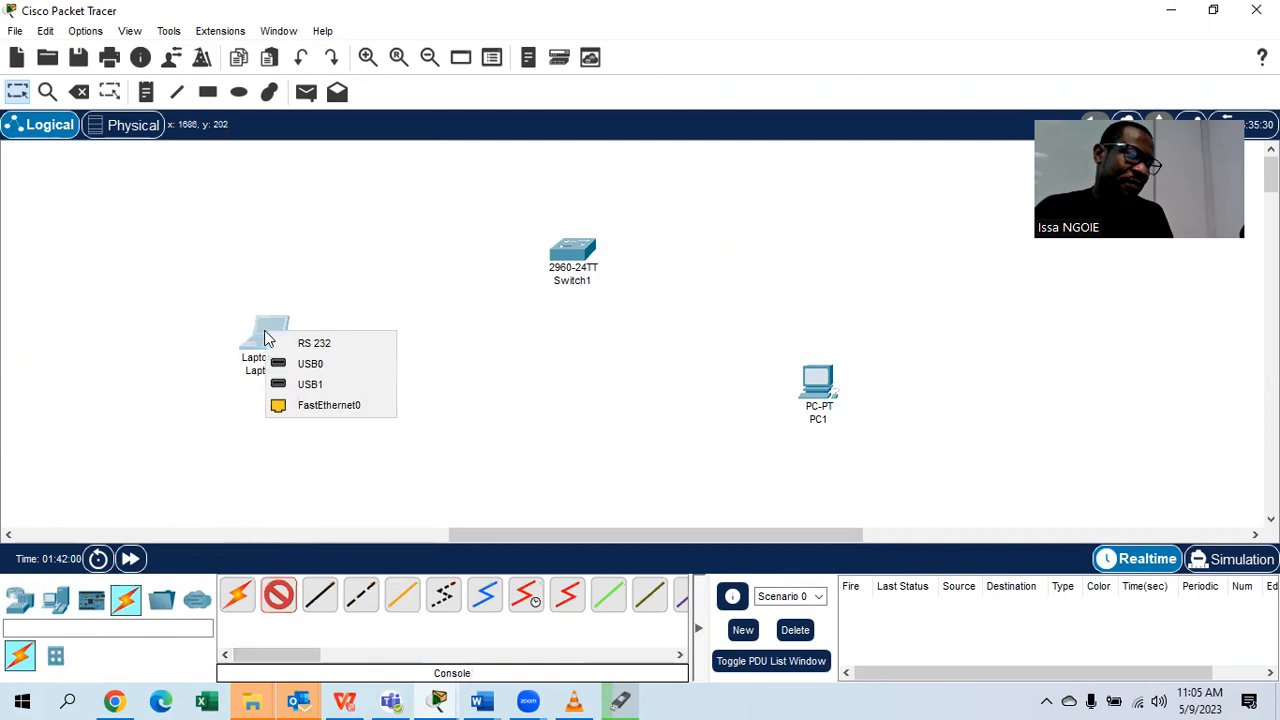
pyautogui.click(338, 342)
pyautogui.click(572, 249)
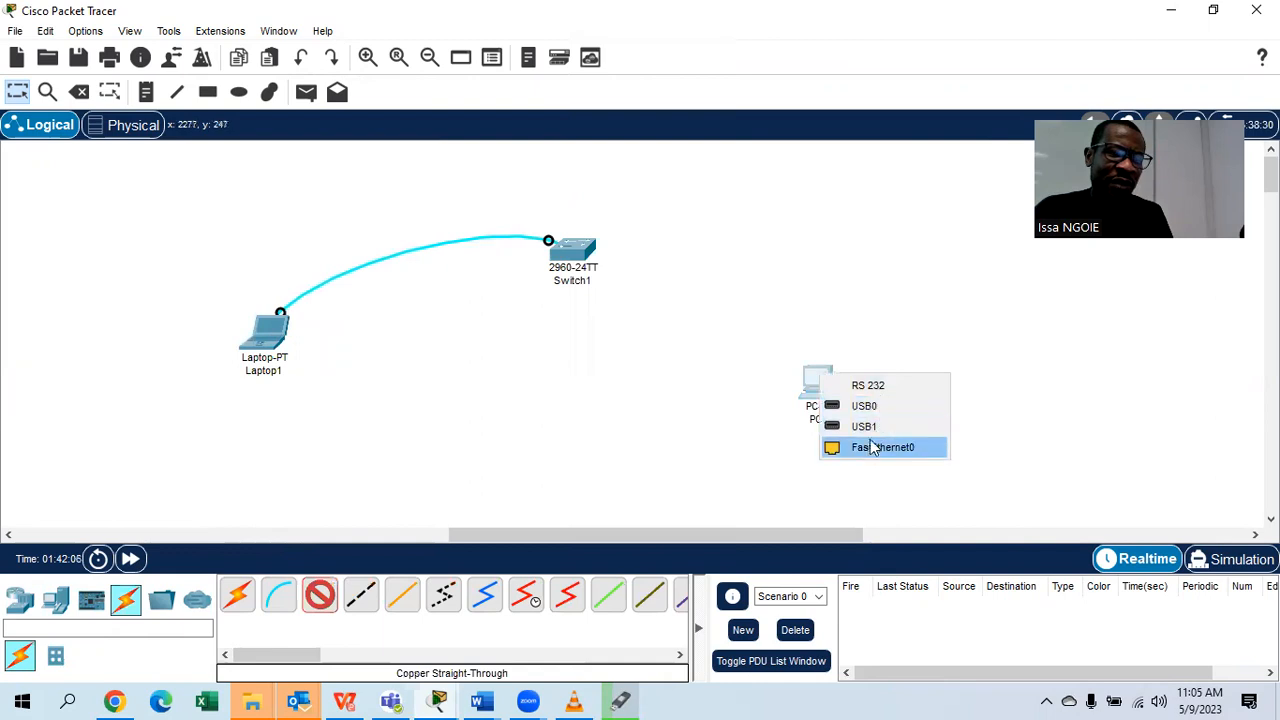
pyautogui.click(872, 447)
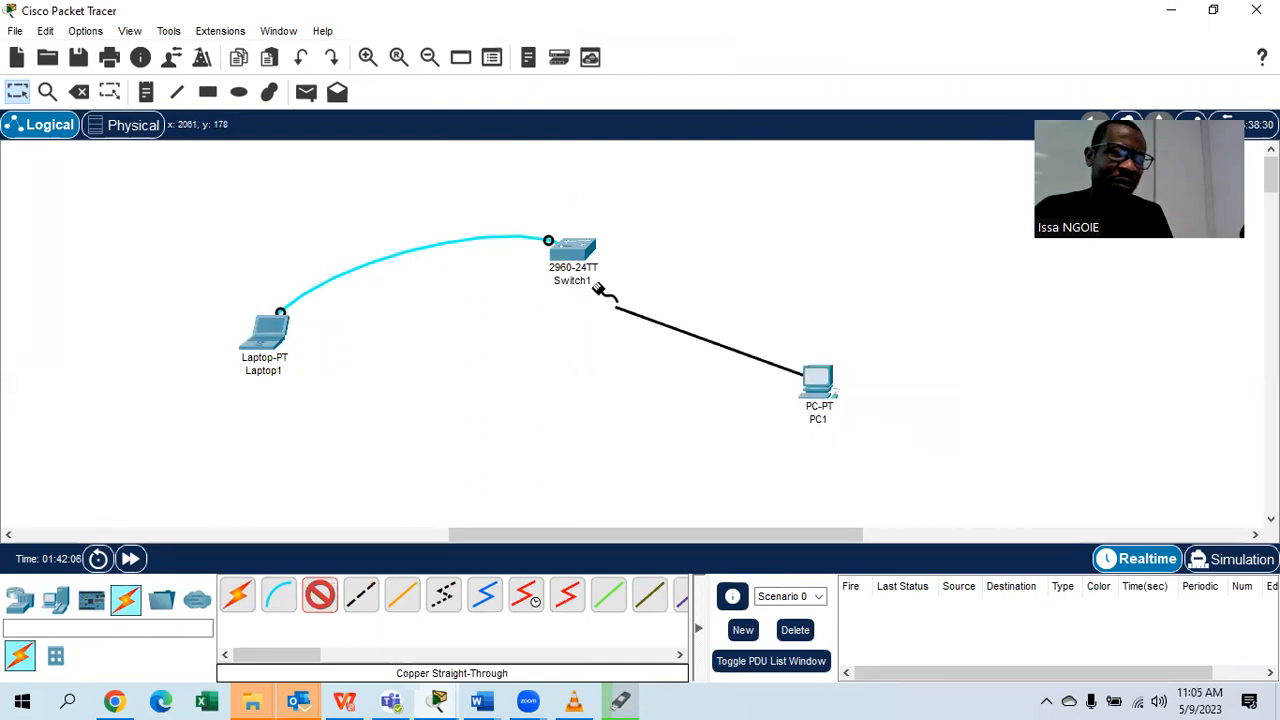
pyautogui.click(572, 249)
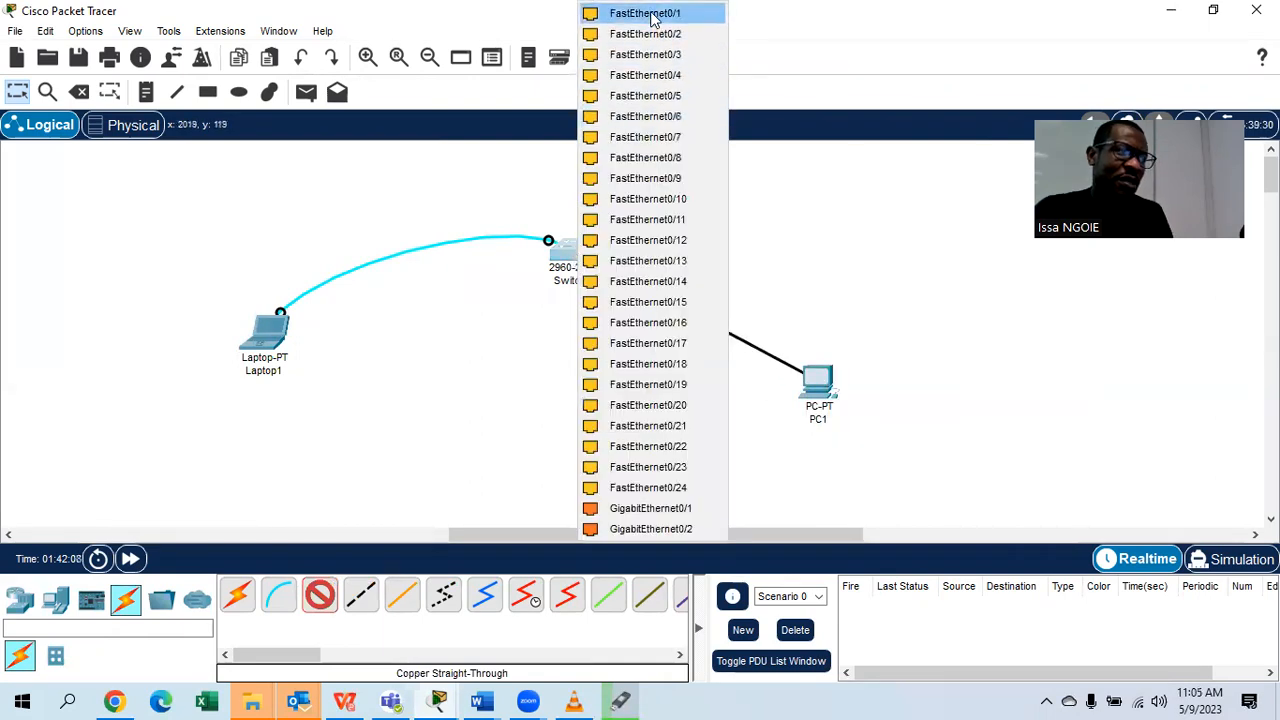
pyautogui.press('Return')
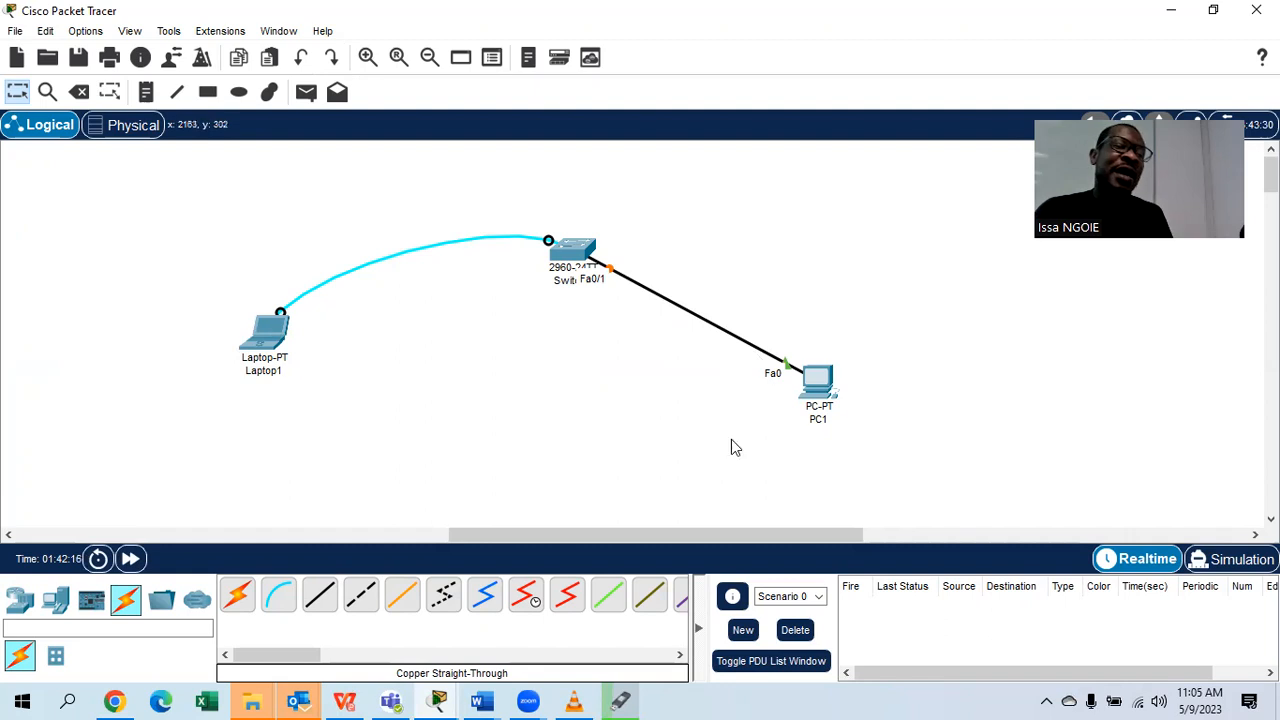
pyautogui.click(207, 92)
# Draw a green-filled rectangle around PC1.
pyautogui.click(735, 148)
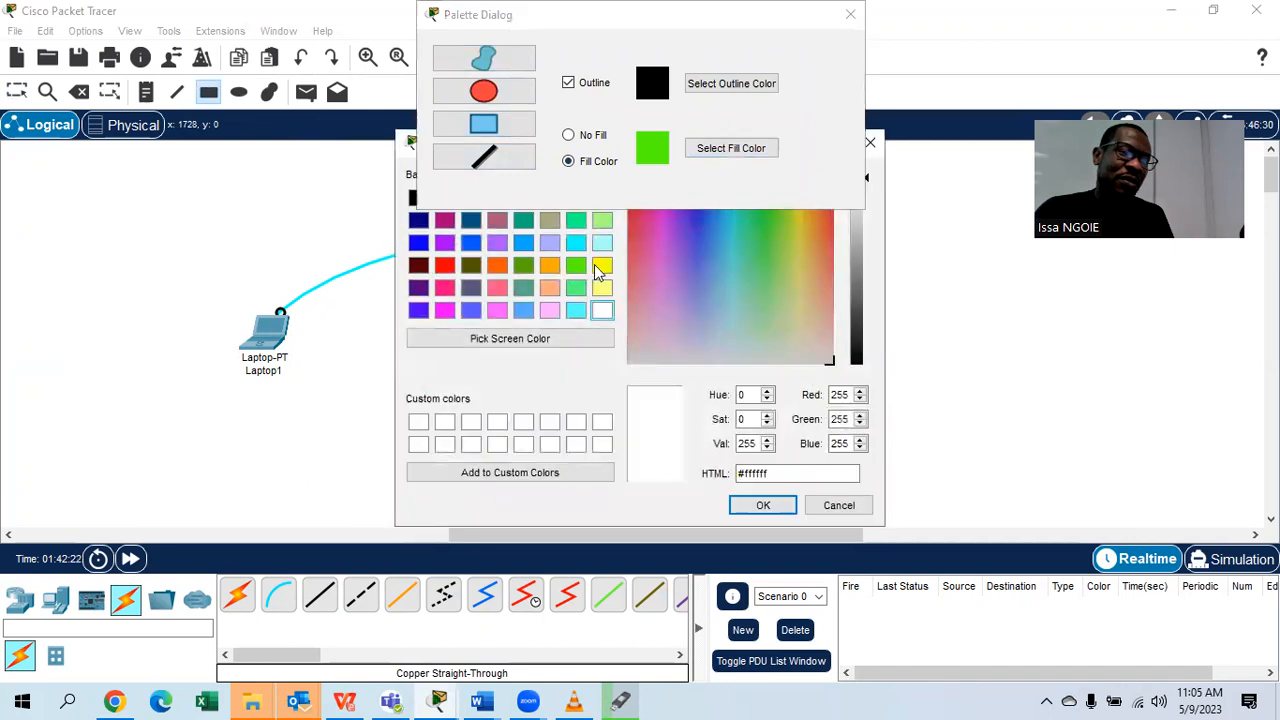
pyautogui.click(576, 265)
pyautogui.click(751, 505)
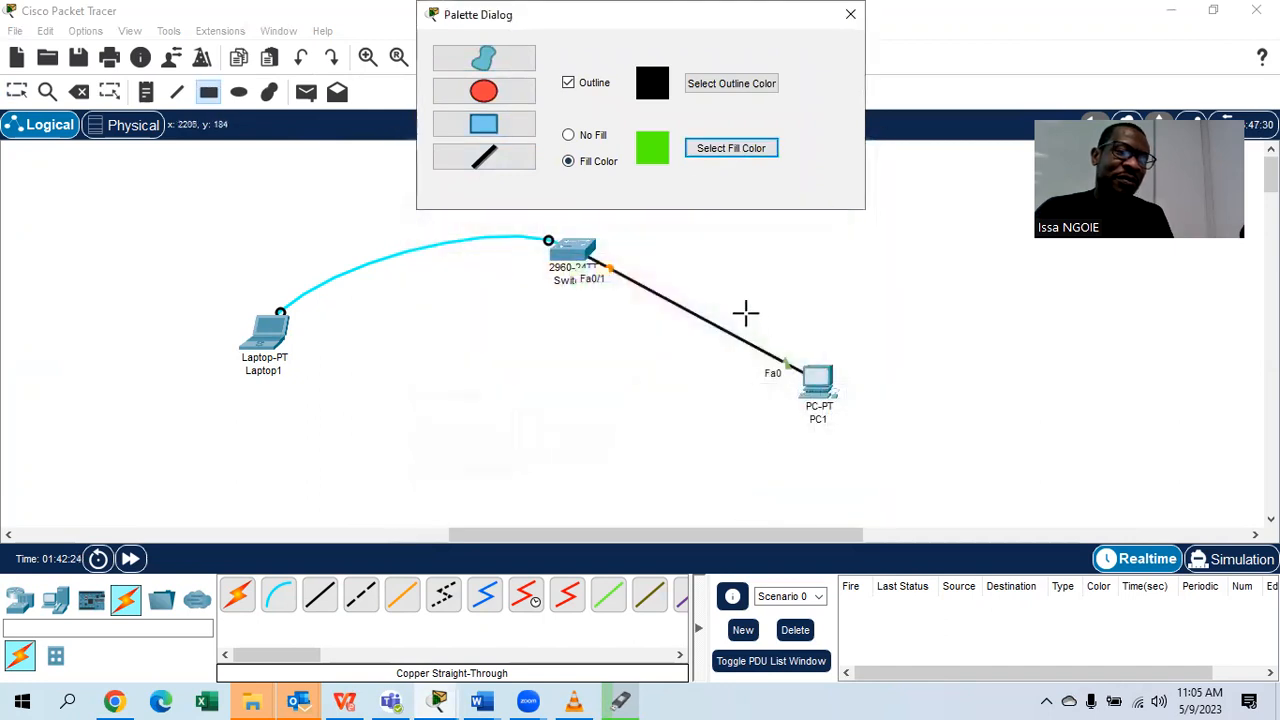
pyautogui.moveTo(740, 288); pyautogui.dragTo(955, 460)
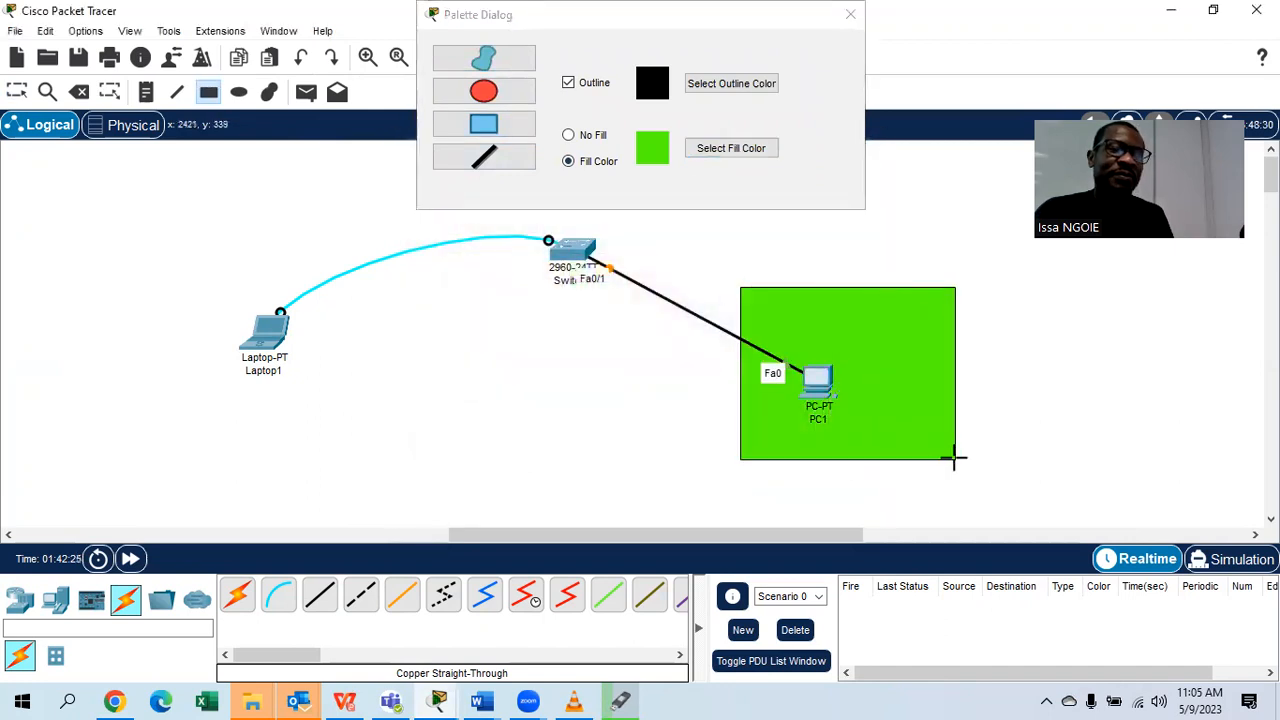
pyautogui.click(850, 14)
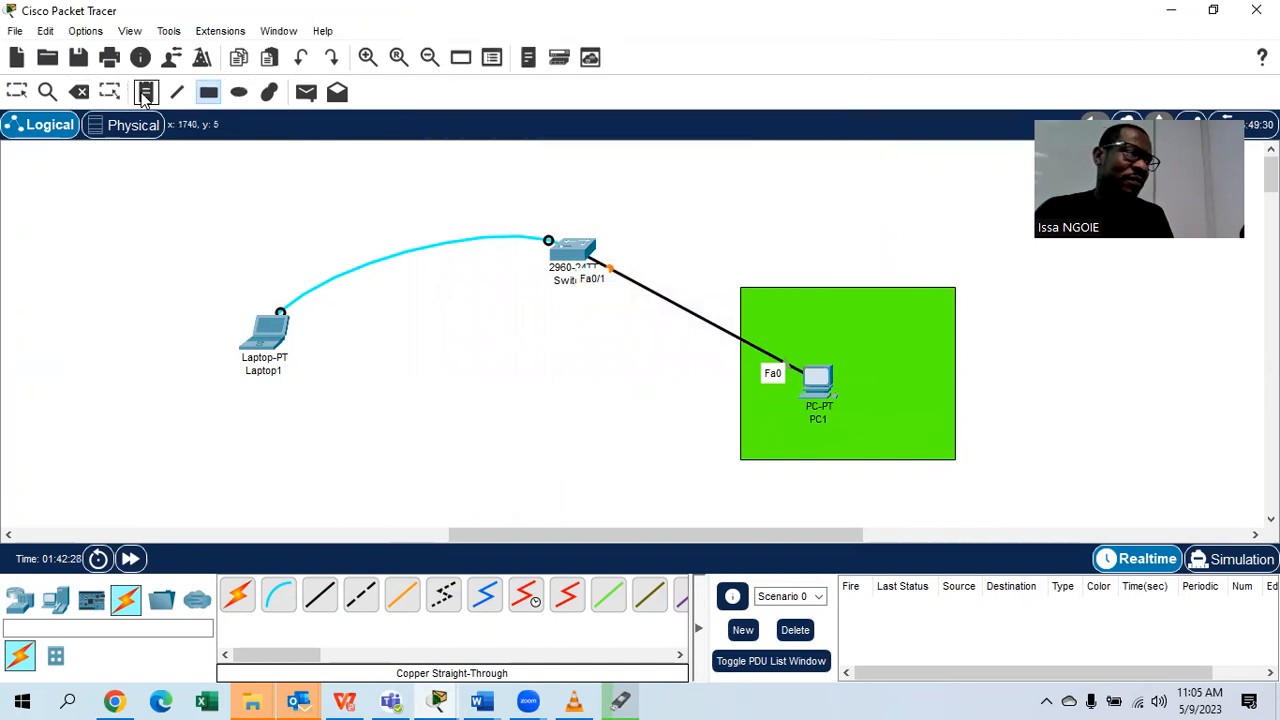
# Add a note inside the green area with a USERNAME line and a PASSWORD line for the lab login.
pyautogui.click(145, 93)
pyautogui.click(838, 310)
pyautogui.write('se')
pyautogui.press('BackSpace')
pyautogui.press('BackSpace')
pyautogui.write('USERB')
pyautogui.press('BackSpace')
pyautogui.write('NAEM')
pyautogui.press('BackSpace')
pyautogui.press('BackSpace')
pyautogui.write('ME : ')
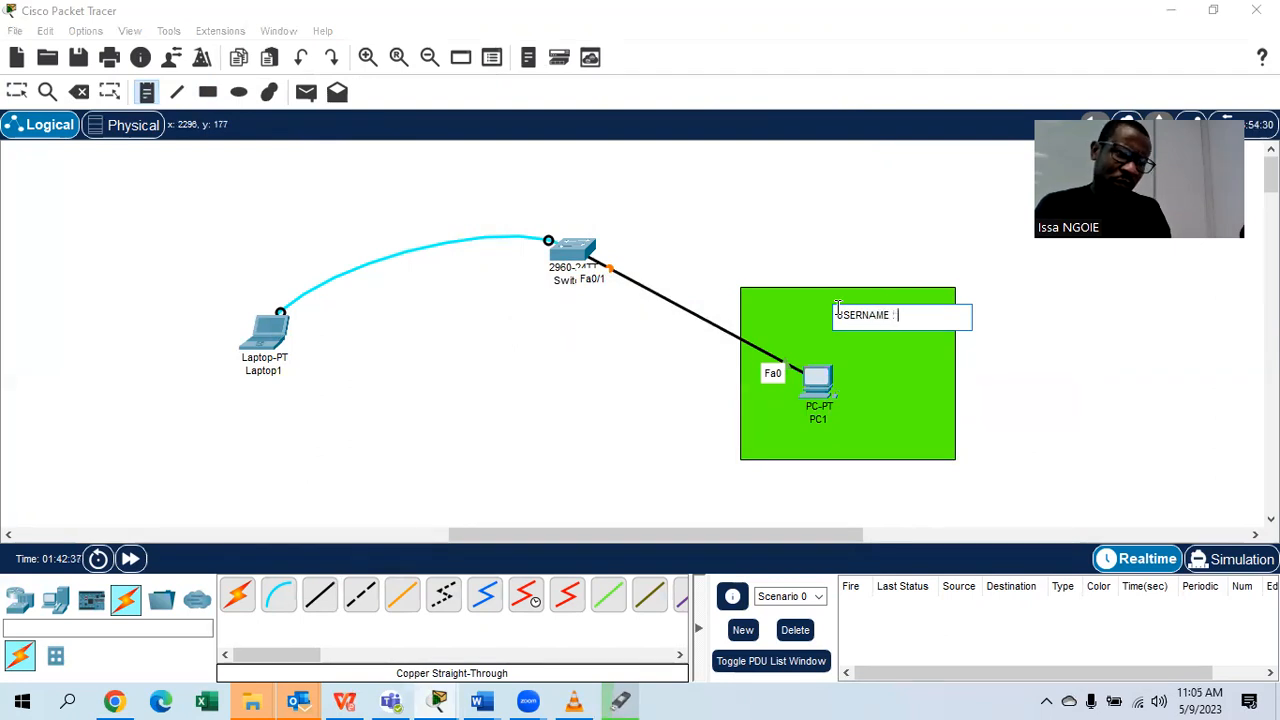
pyautogui.write('SABA')
pyautogui.write('2023')
pyautogui.press('BackSpace')
pyautogui.press('BackSpace')
pyautogui.press('BackSpace')
pyautogui.press('BackSpace')
pyautogui.write('ACA')
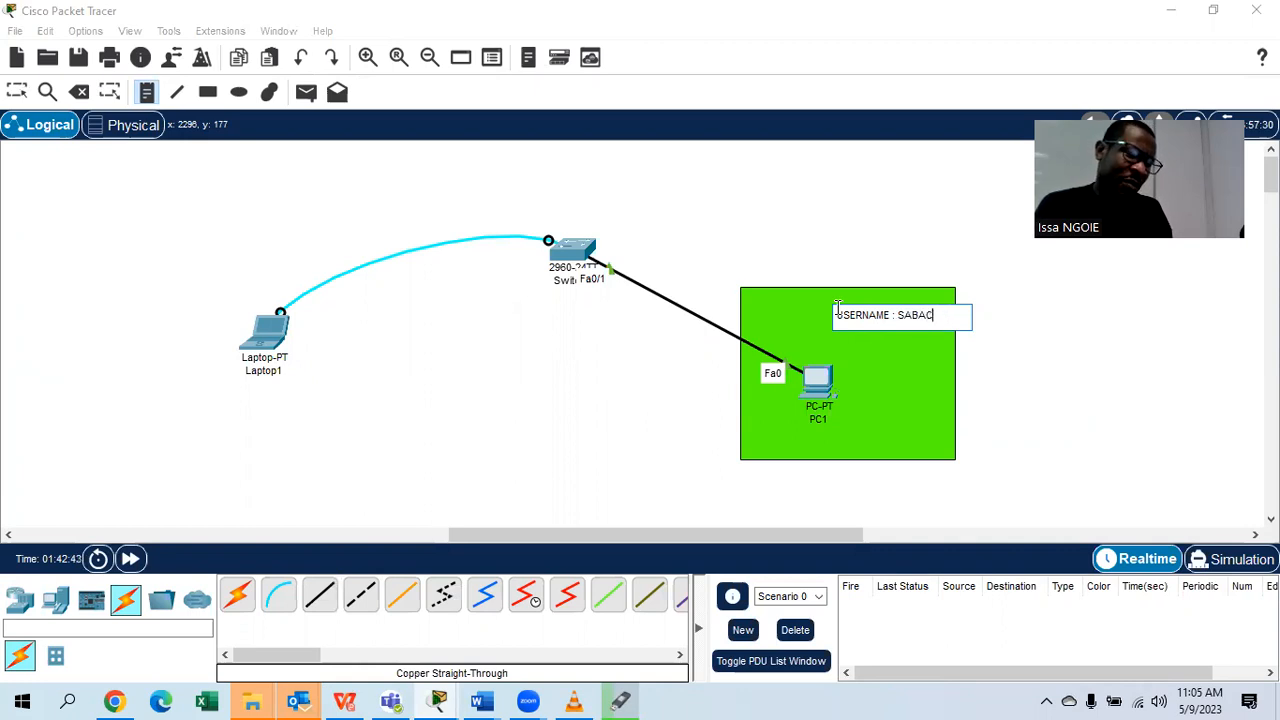
pyautogui.press('BackSpace')
pyautogui.write('LASS')
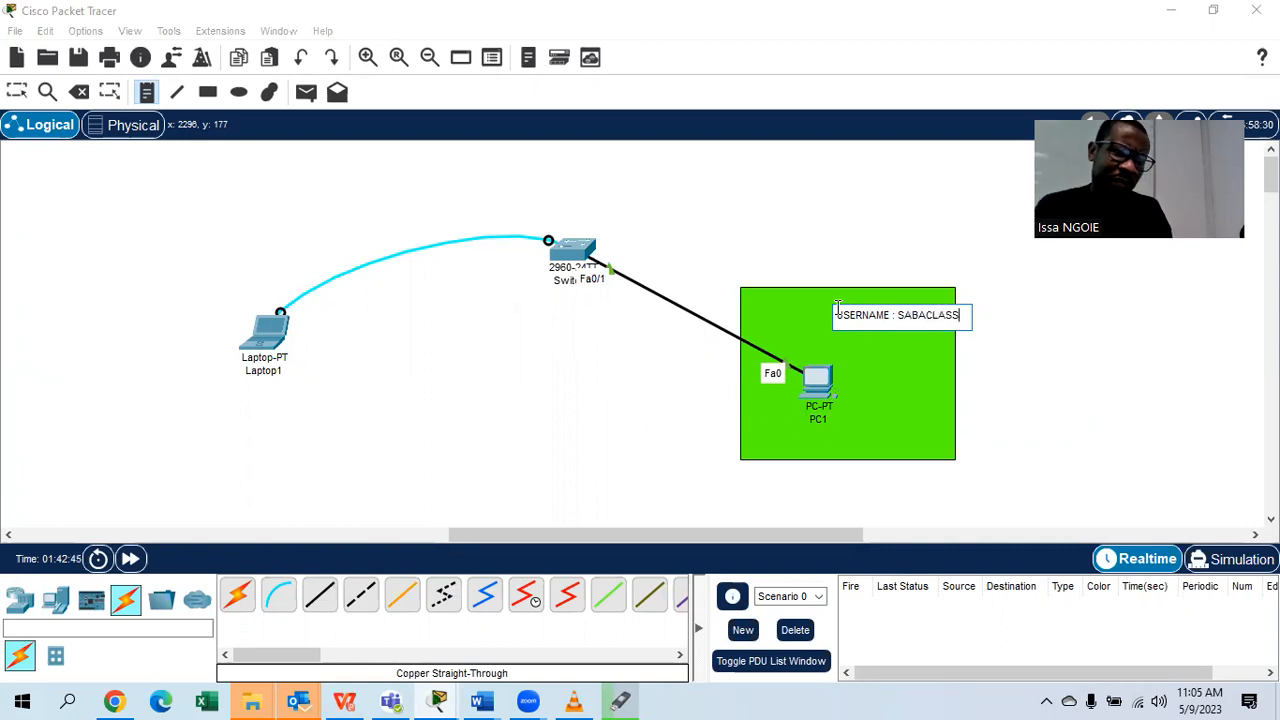
pyautogui.press('Return')
pyautogui.write('PAS')
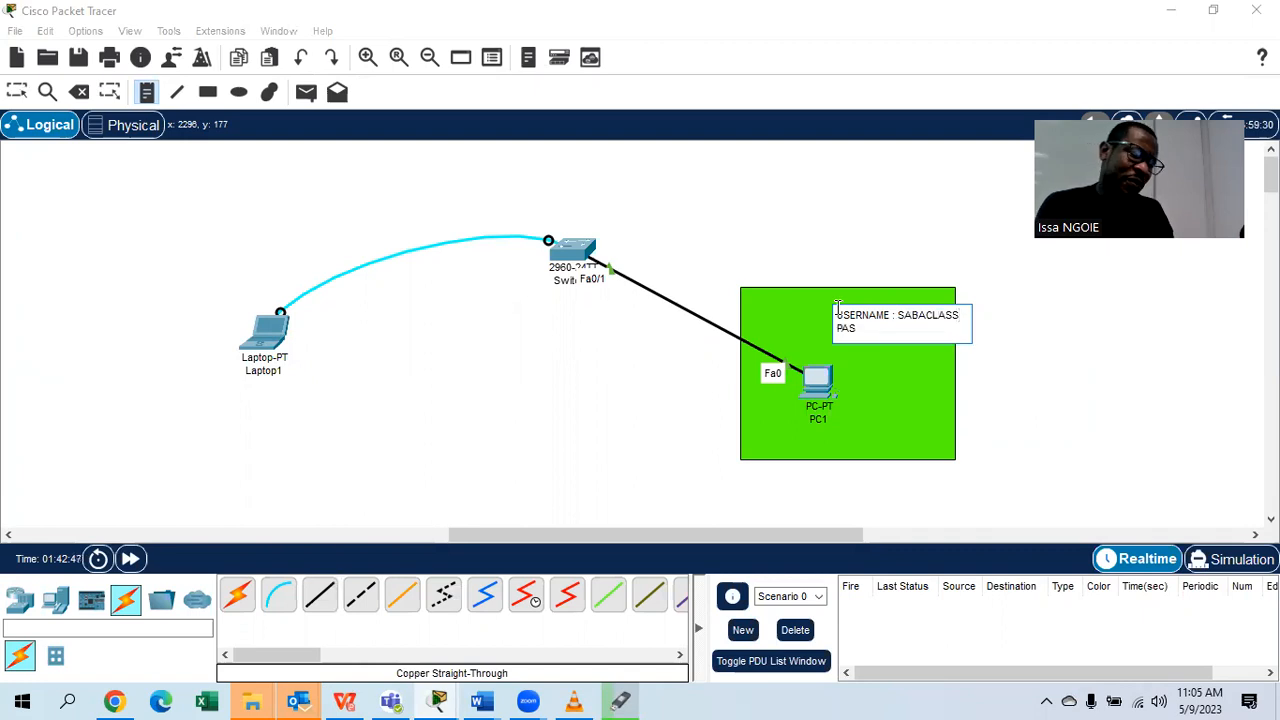
pyautogui.write('SWORD :')
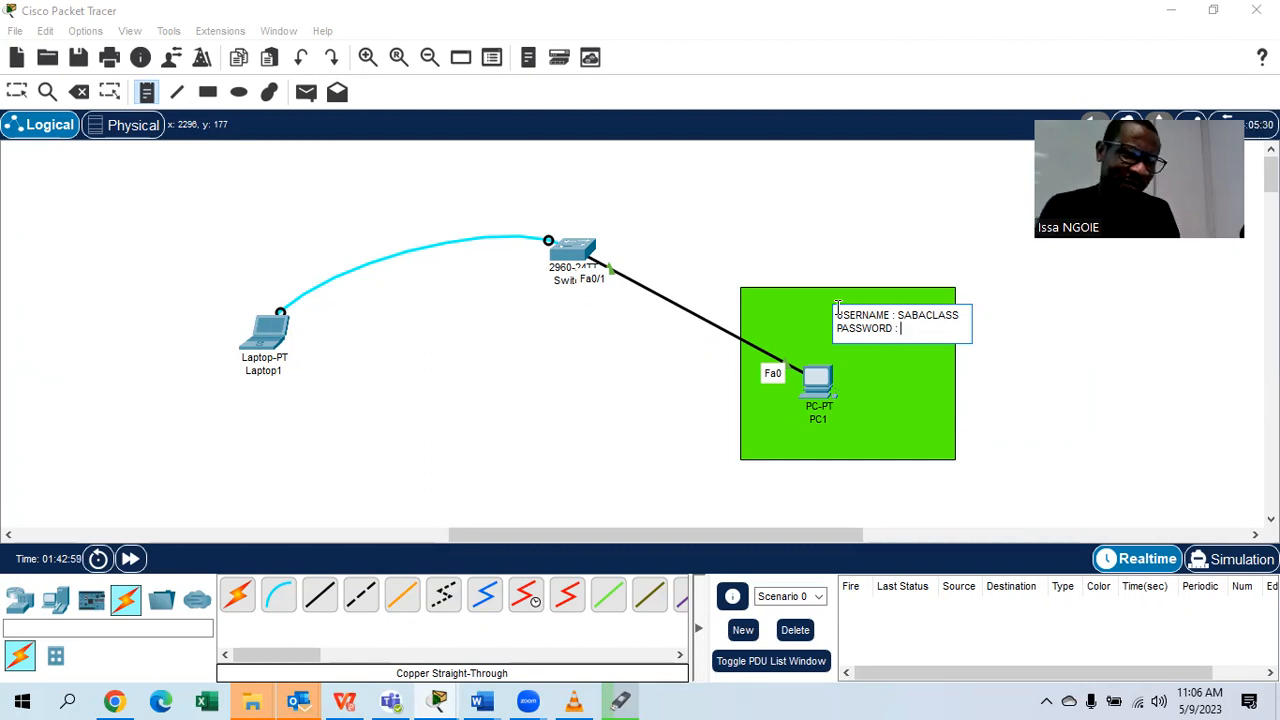
pyautogui.write('SABA')
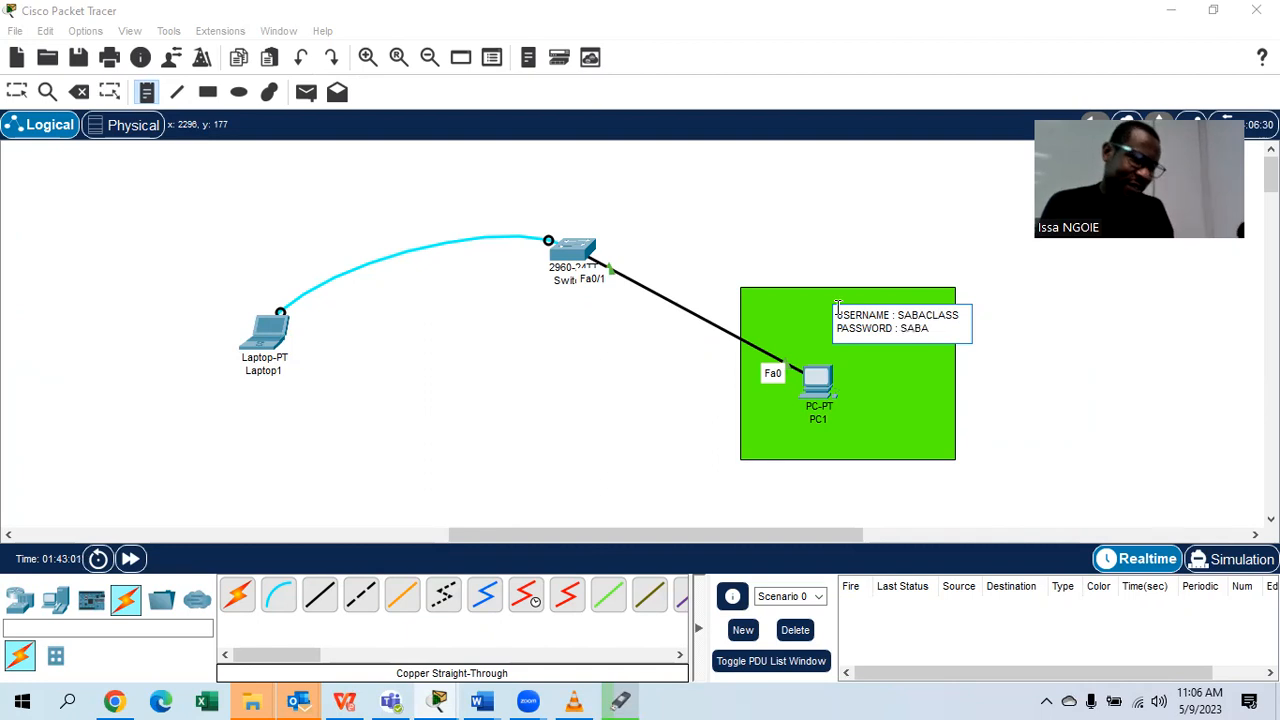
pyautogui.write('2023@')
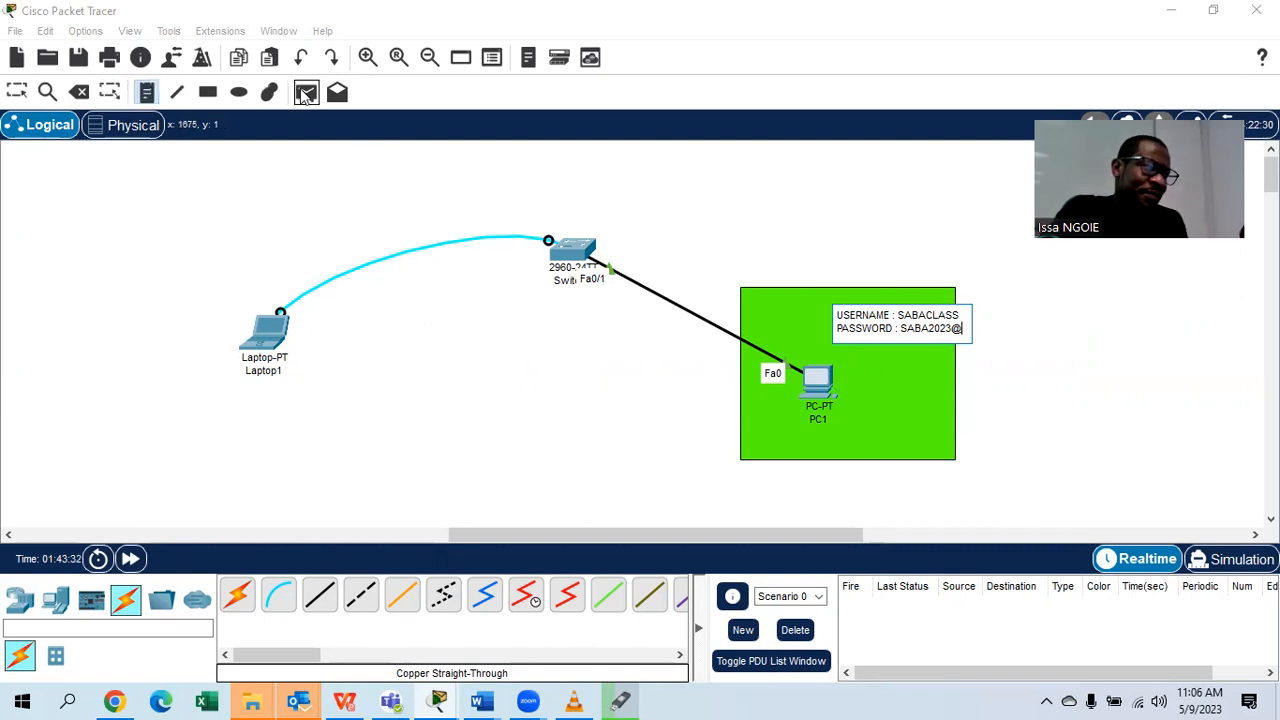
# Draw a yellow-filled rectangle around Laptop1 and Switch1.
pyautogui.click(208, 91)
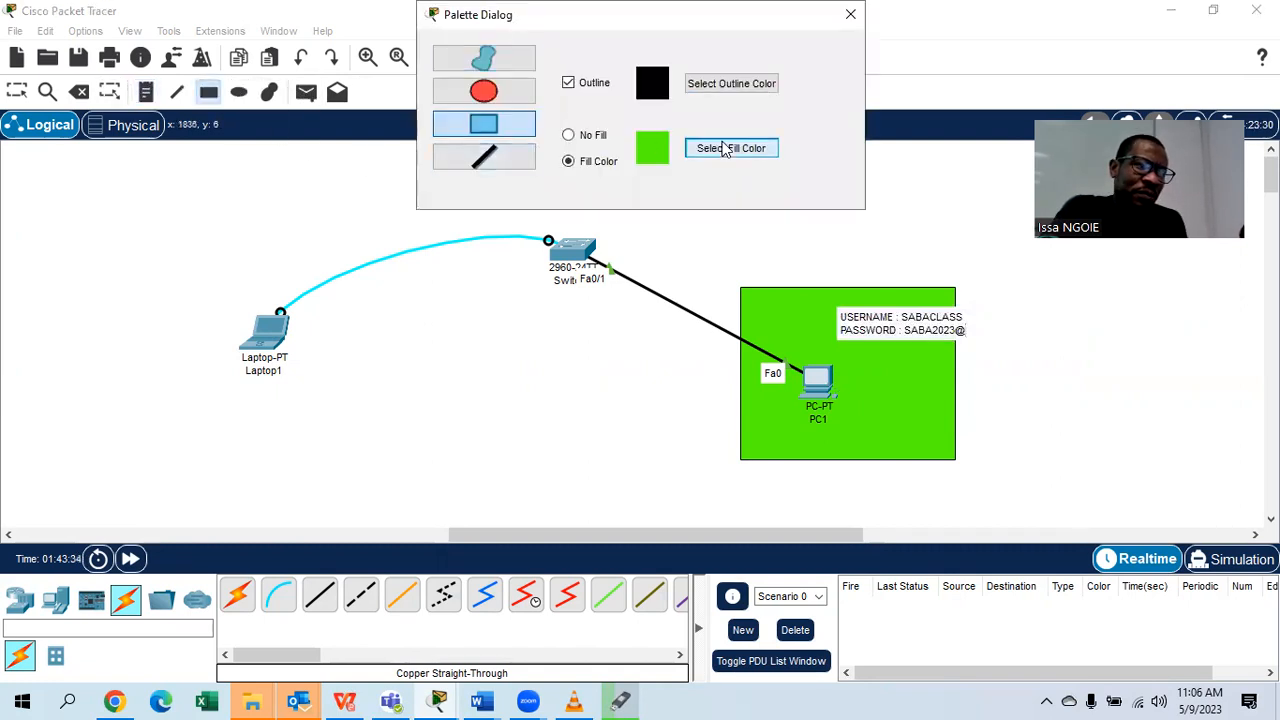
pyautogui.click(726, 148)
pyautogui.click(601, 265)
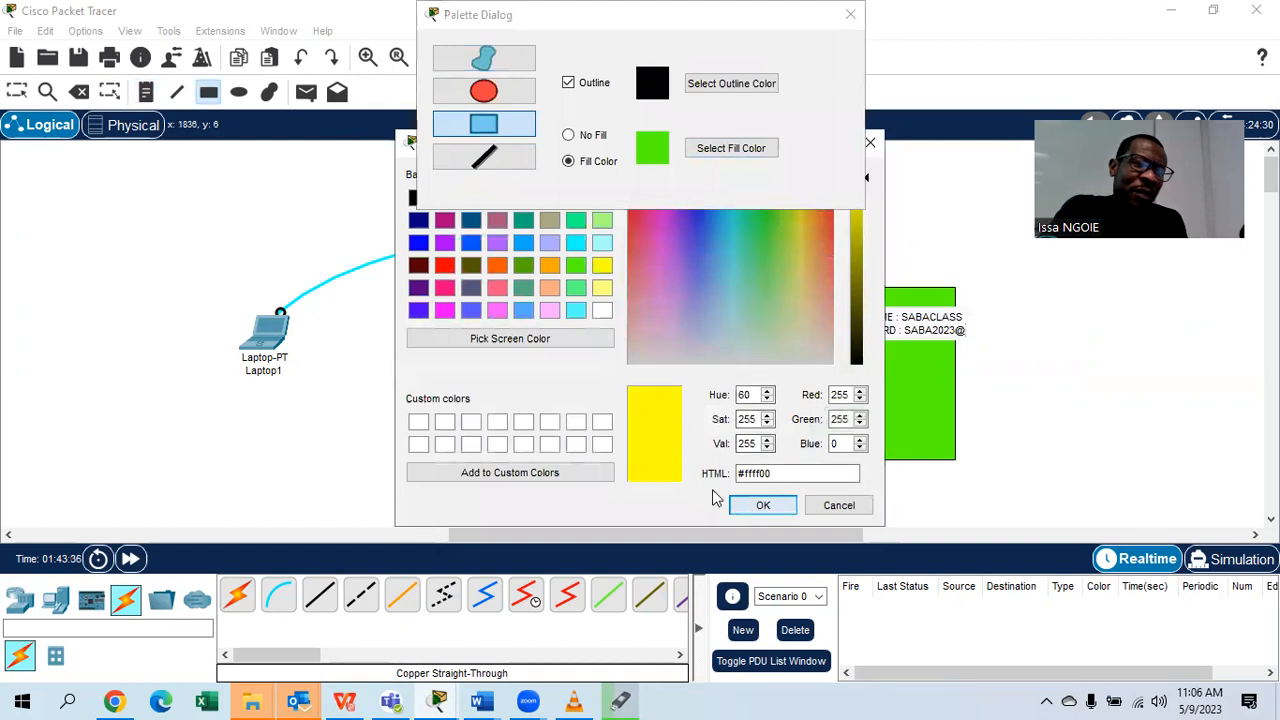
pyautogui.click(760, 505)
pyautogui.moveTo(142, 176); pyautogui.dragTo(619, 395)
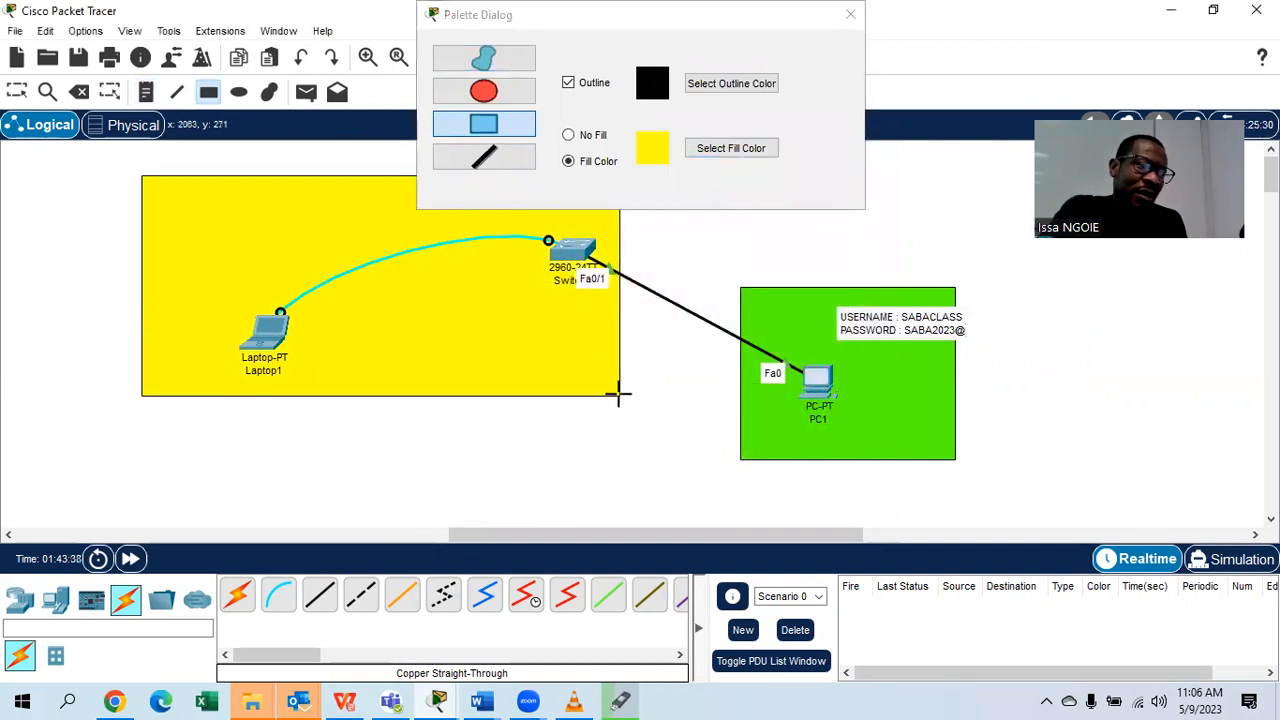
# Add the note 'DOMAIN-NAME : SABACLASS' inside the yellow area.
pyautogui.click(145, 91)
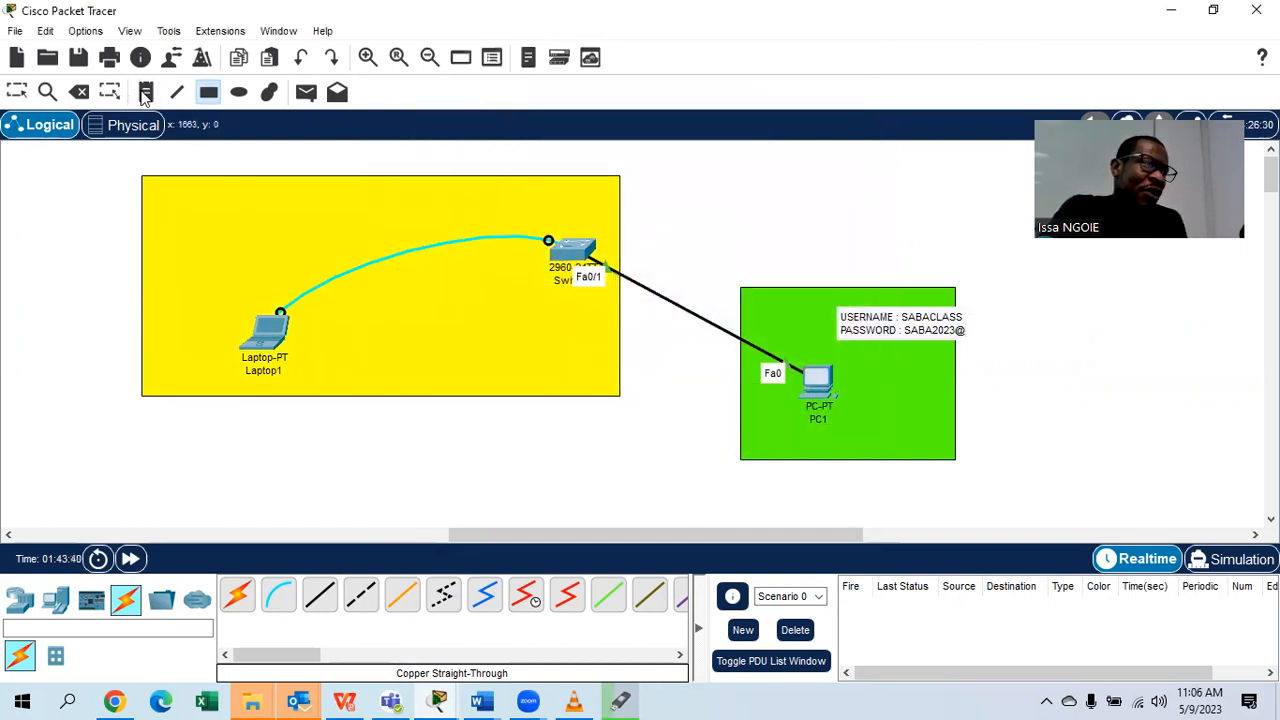
pyautogui.click(241, 217)
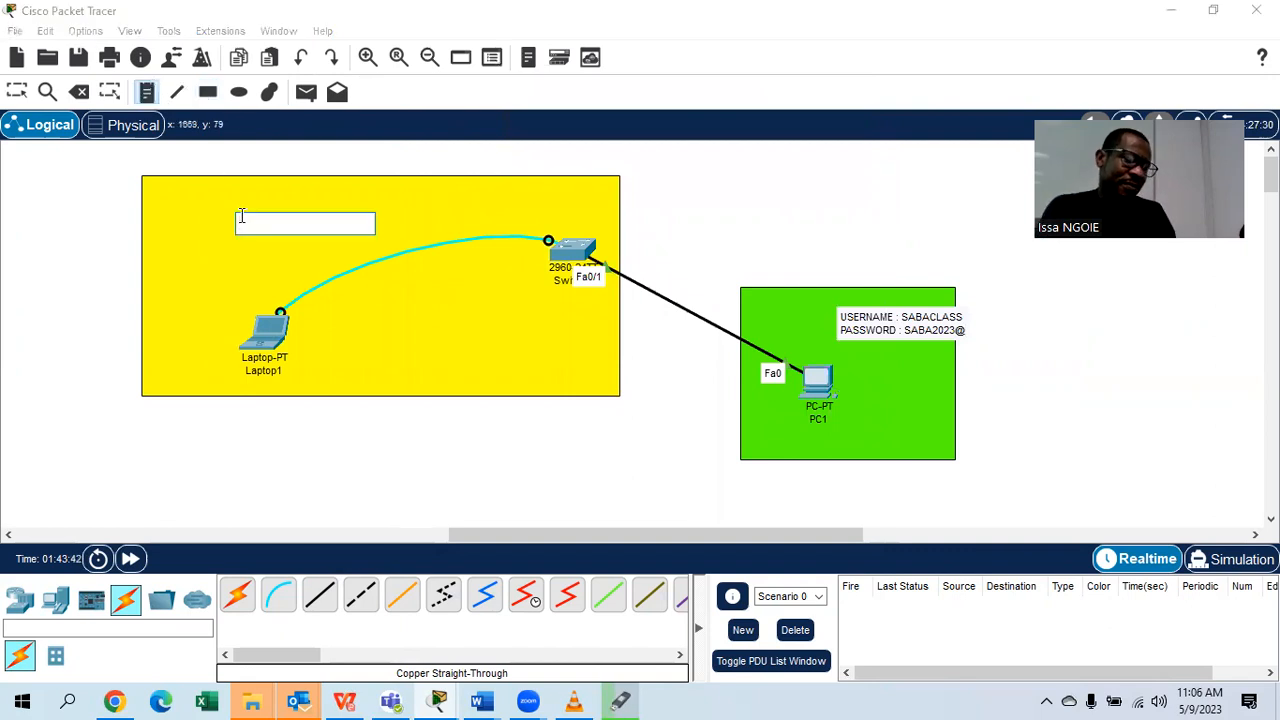
pyautogui.write('DOMAIN-NAME : SABACLASS')
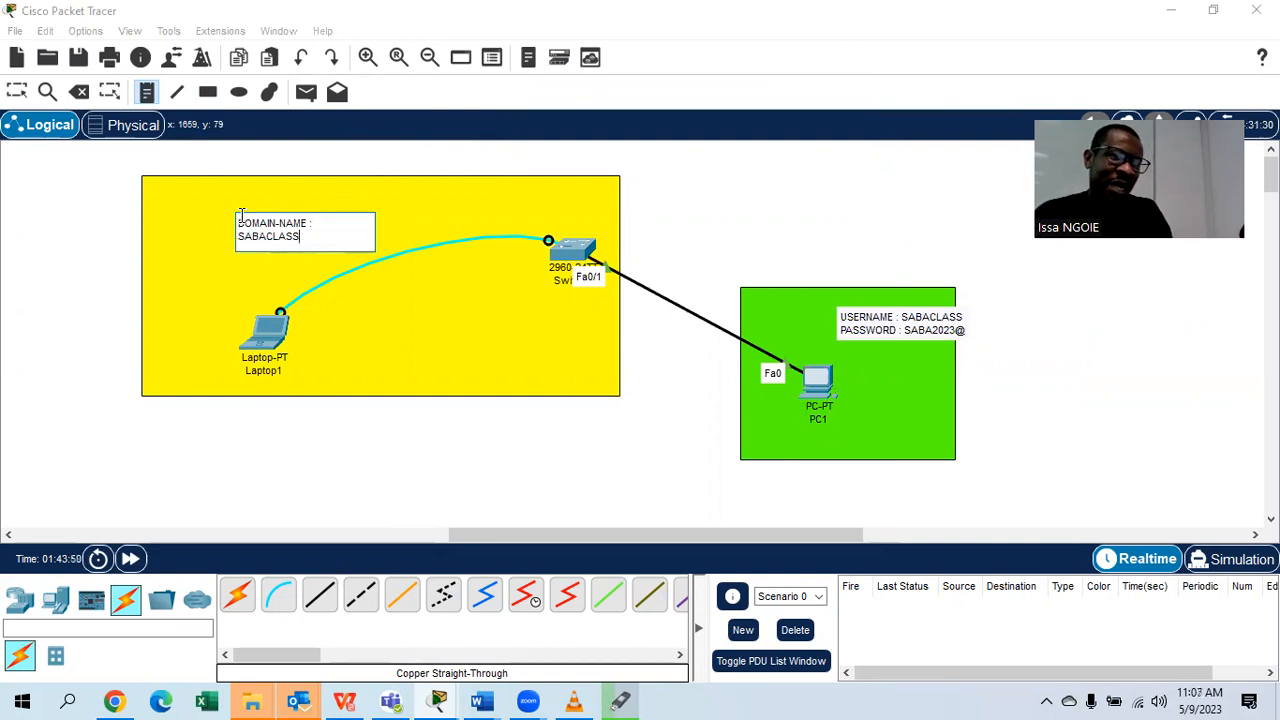
pyautogui.click(16, 91)
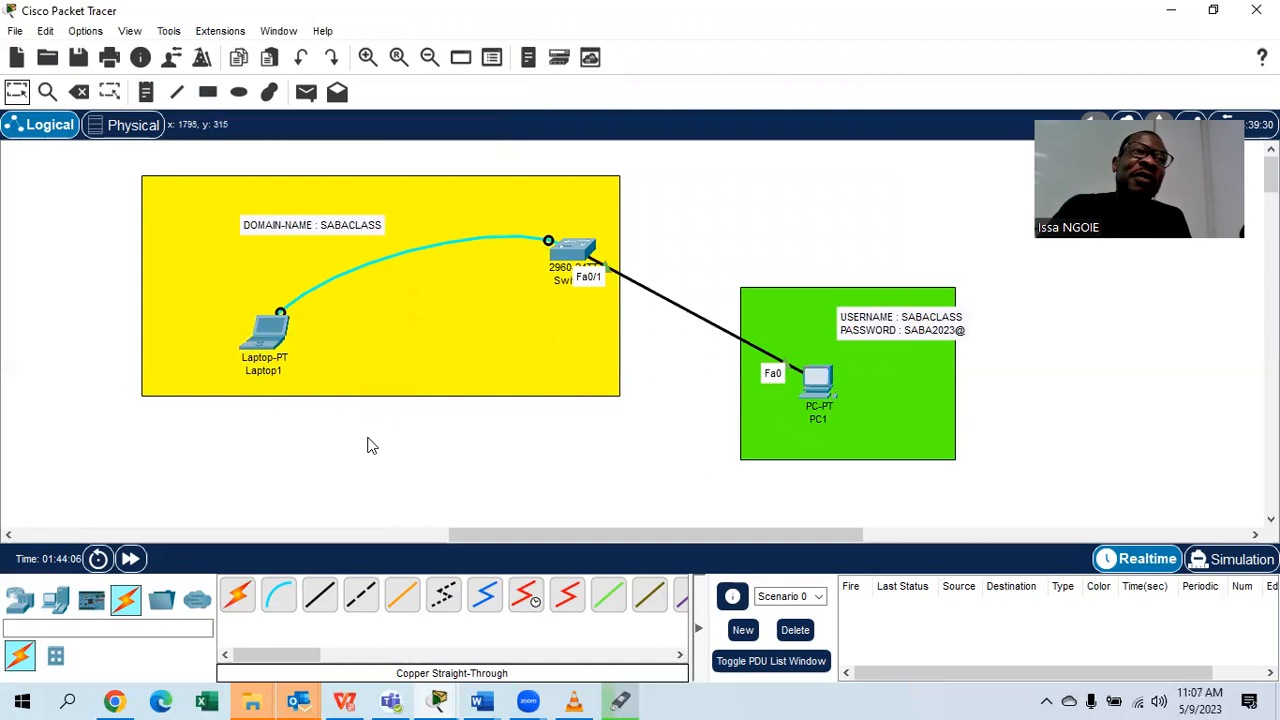
pyautogui.click(146, 92)
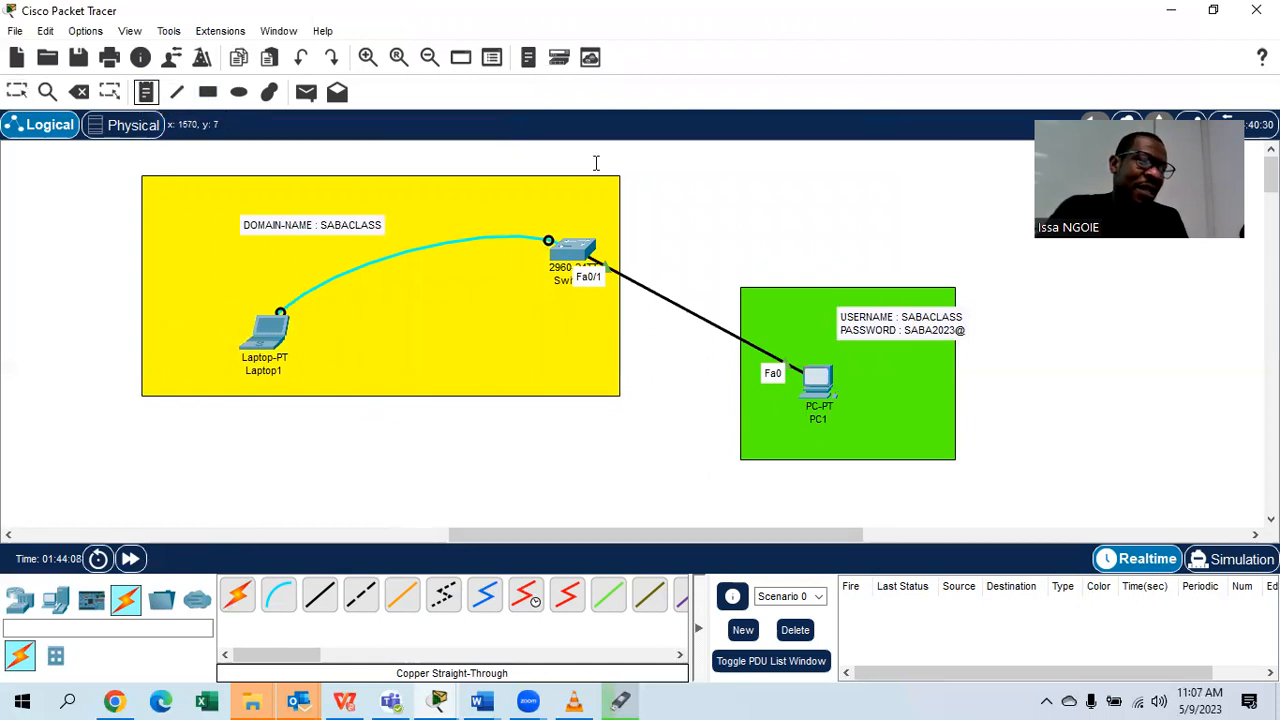
# Add an 'INT VLAN 1' note with 192.168.1.0/24 above the switch.
pyautogui.click(480, 195)
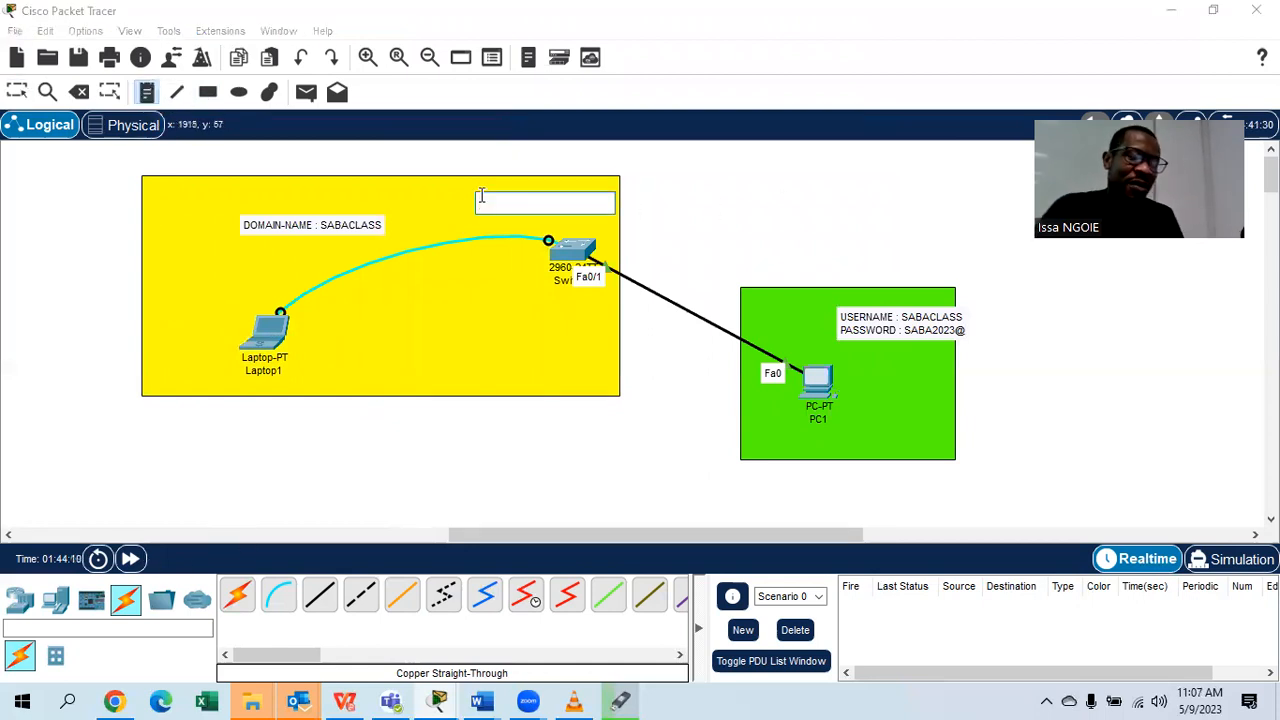
pyautogui.click(415, 189)
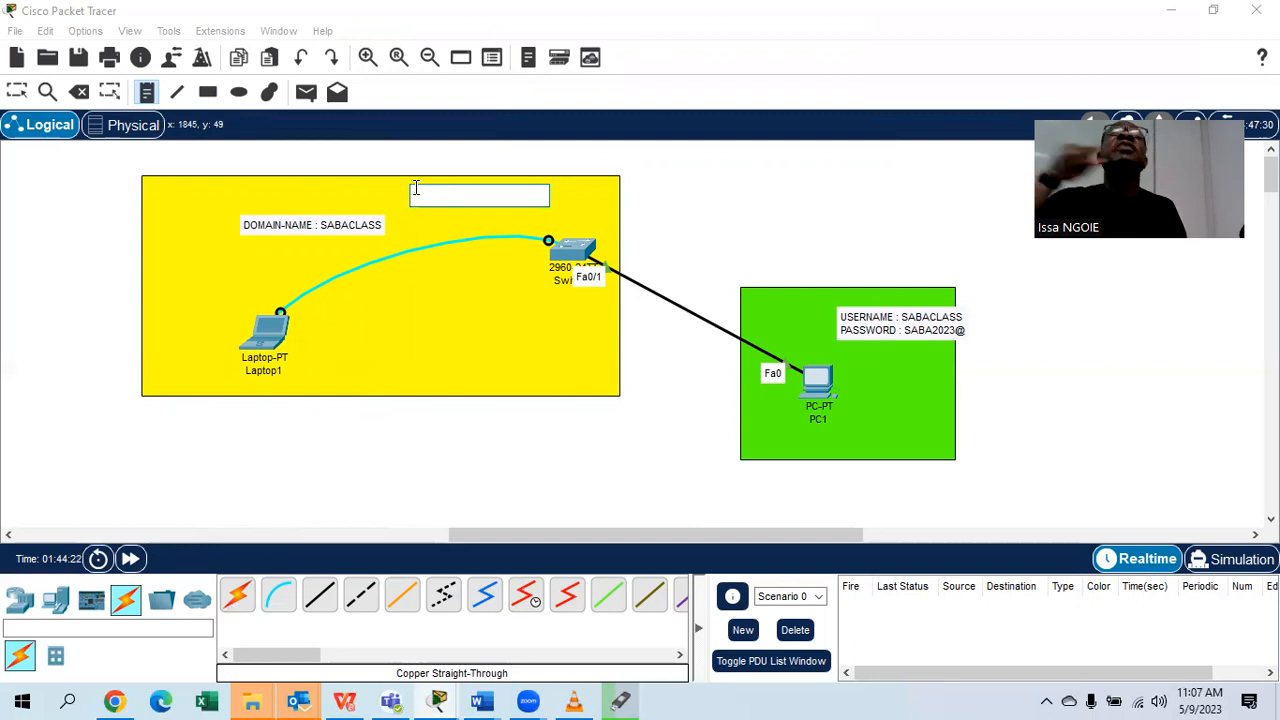
pyautogui.write('IP')
pyautogui.write('T VLAN 1')
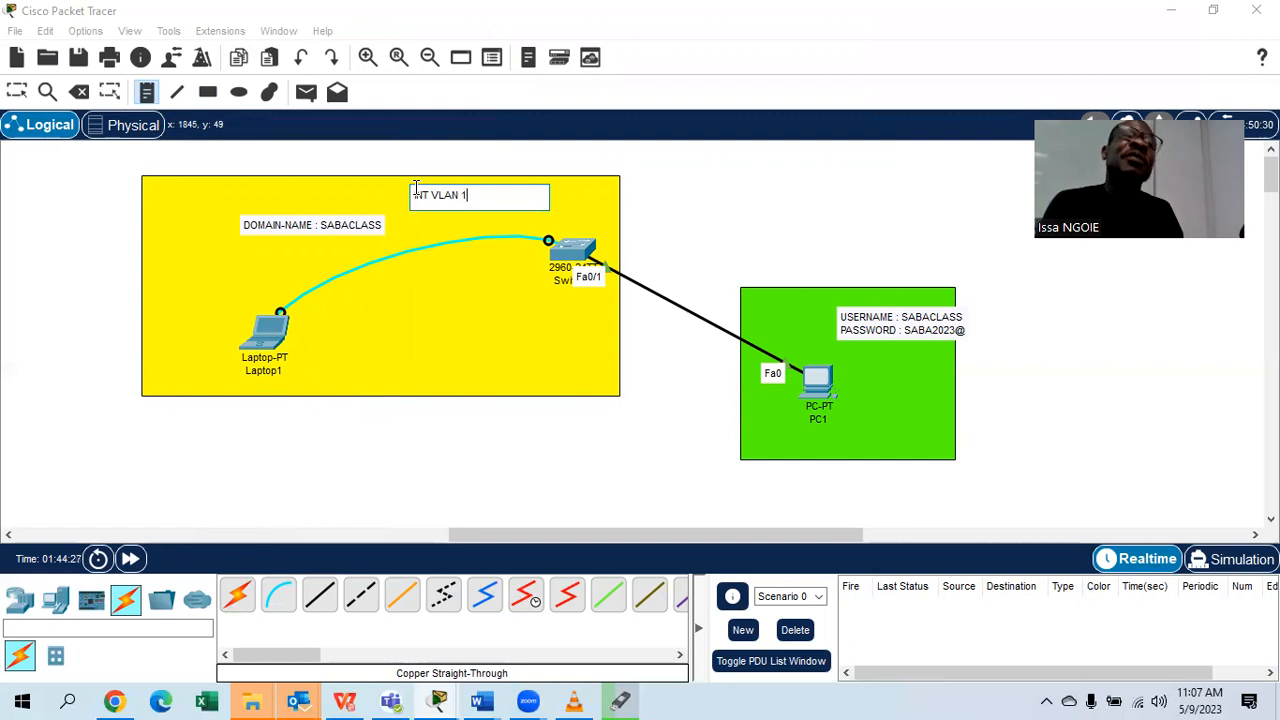
pyautogui.press('Return')
pyautogui.press('Return')
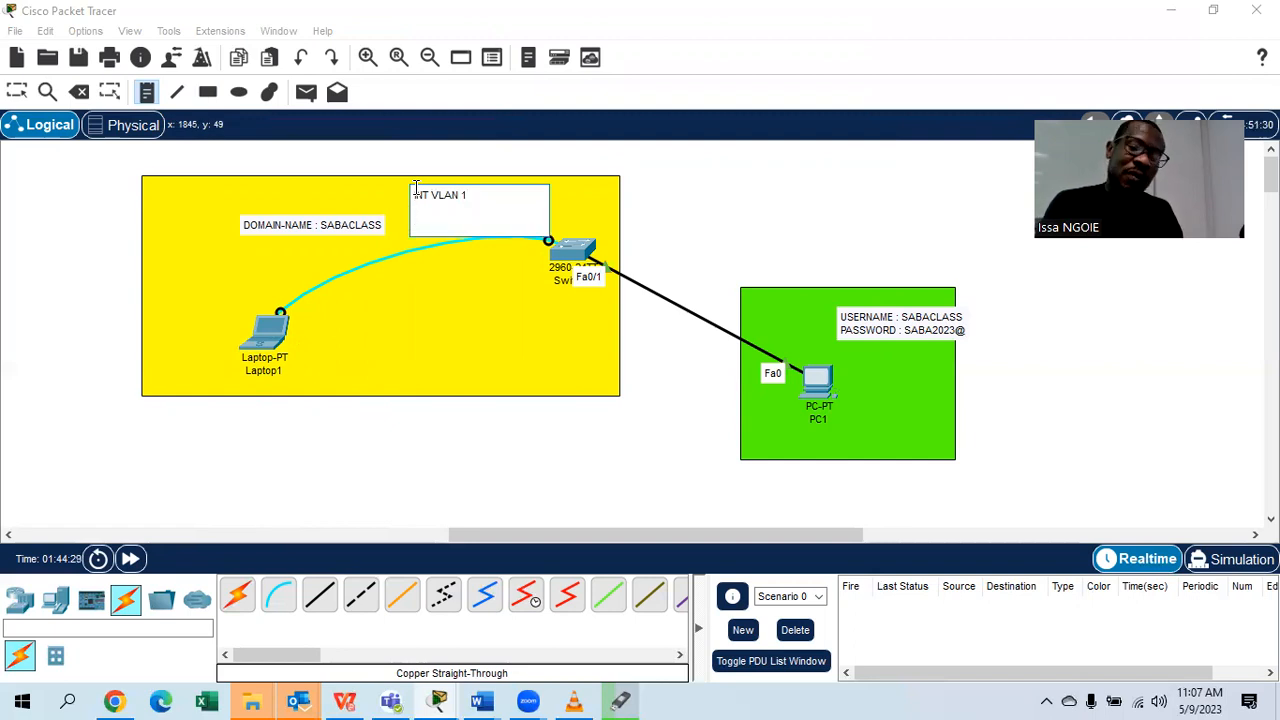
pyautogui.write('19')
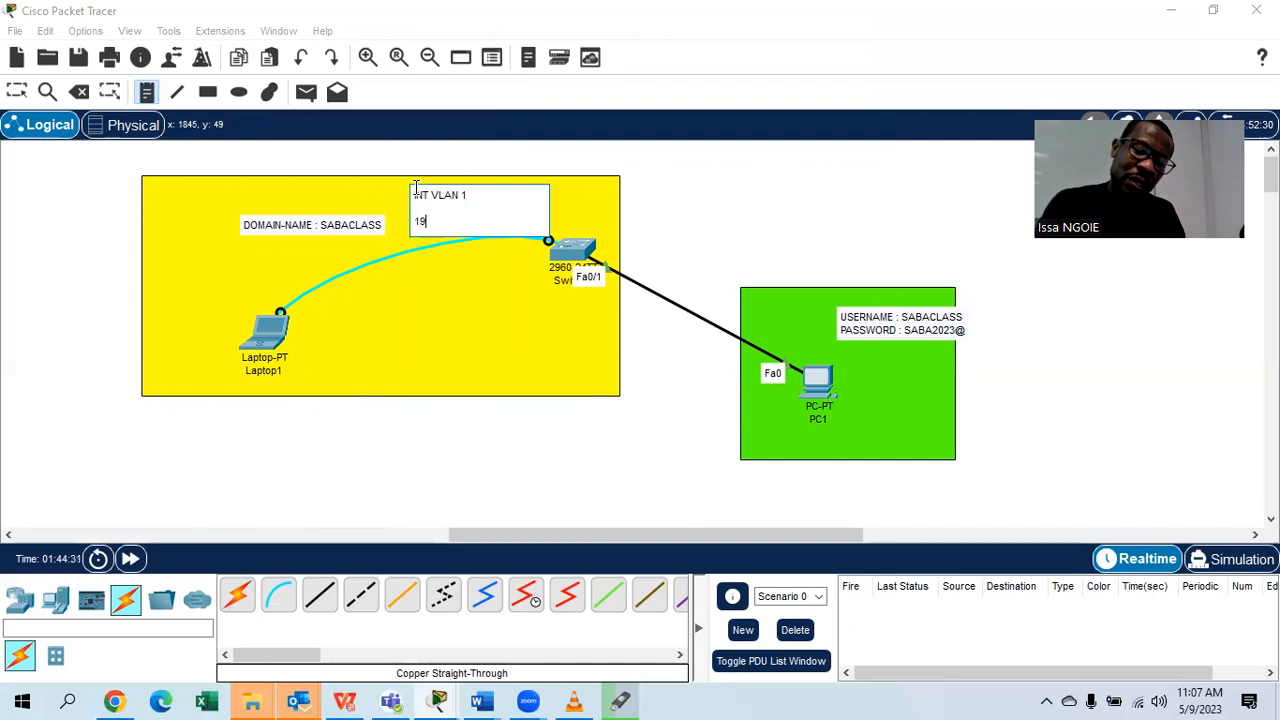
pyautogui.write('2.168.1.0/24')
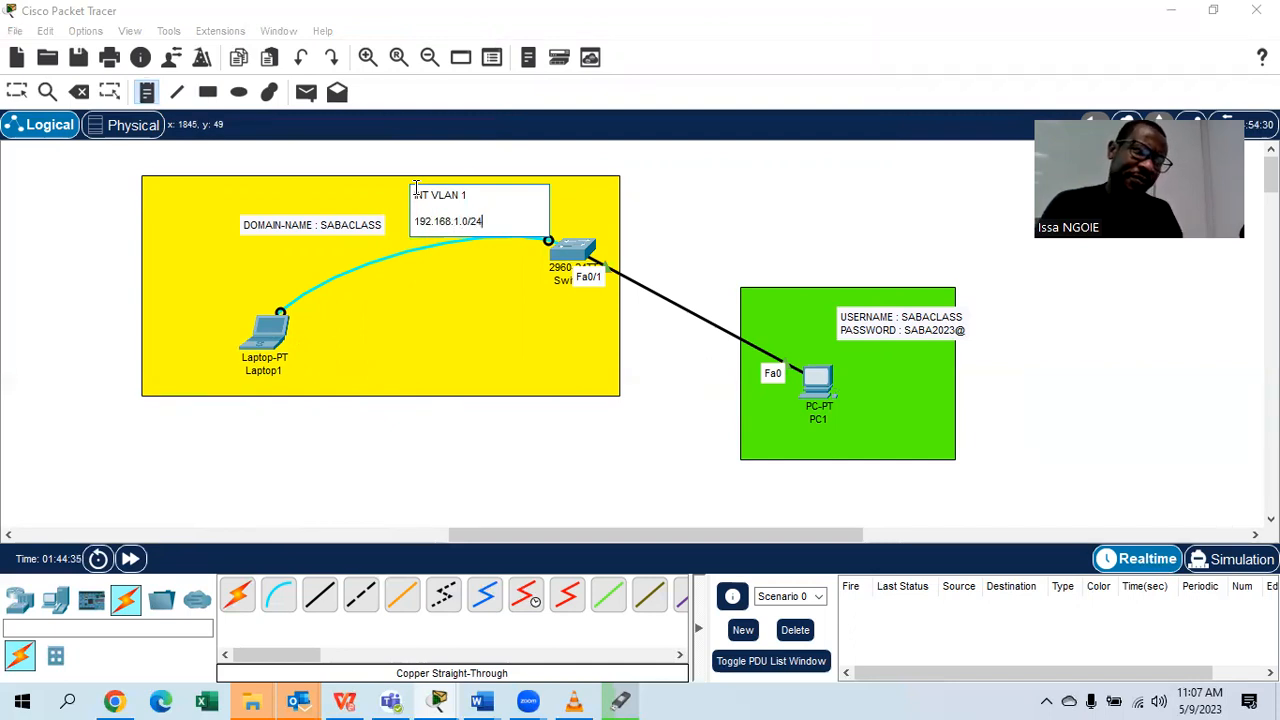
pyautogui.click(16, 91)
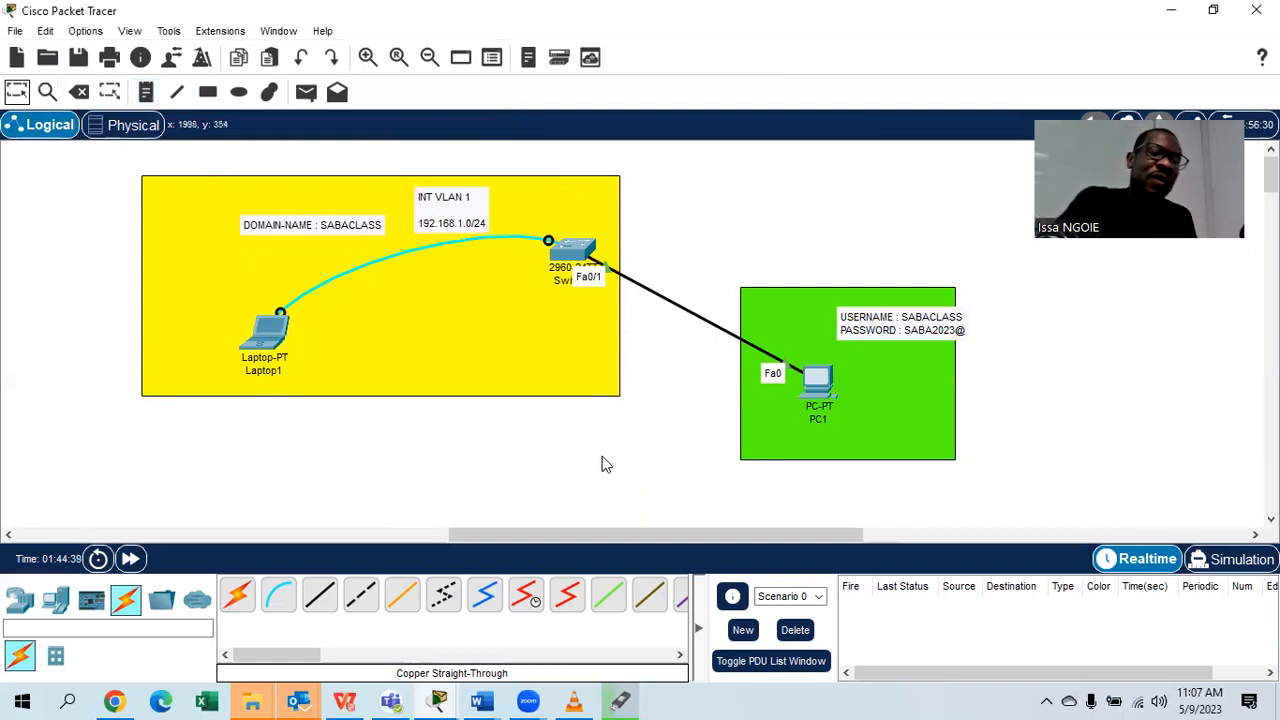
# Label PC1 with a note reading 192.168.1.2.
pyautogui.click(146, 91)
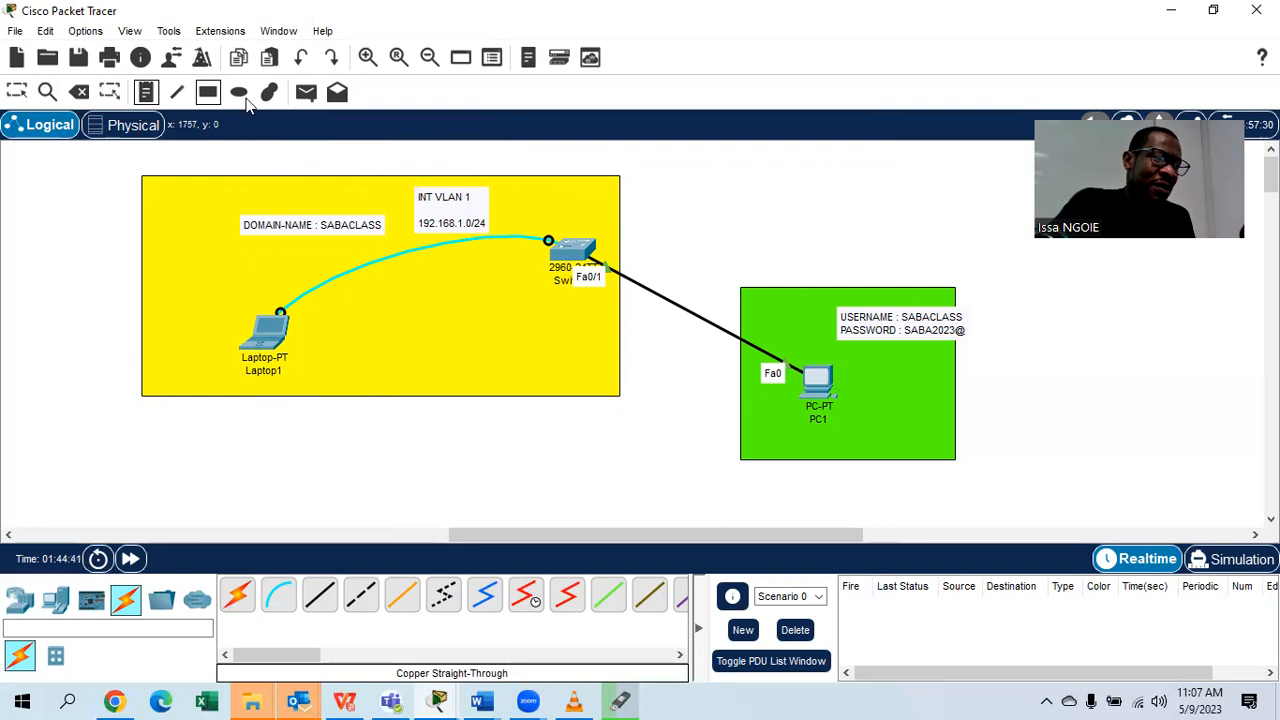
pyautogui.click(866, 379)
pyautogui.write('192.168.1.2/24')
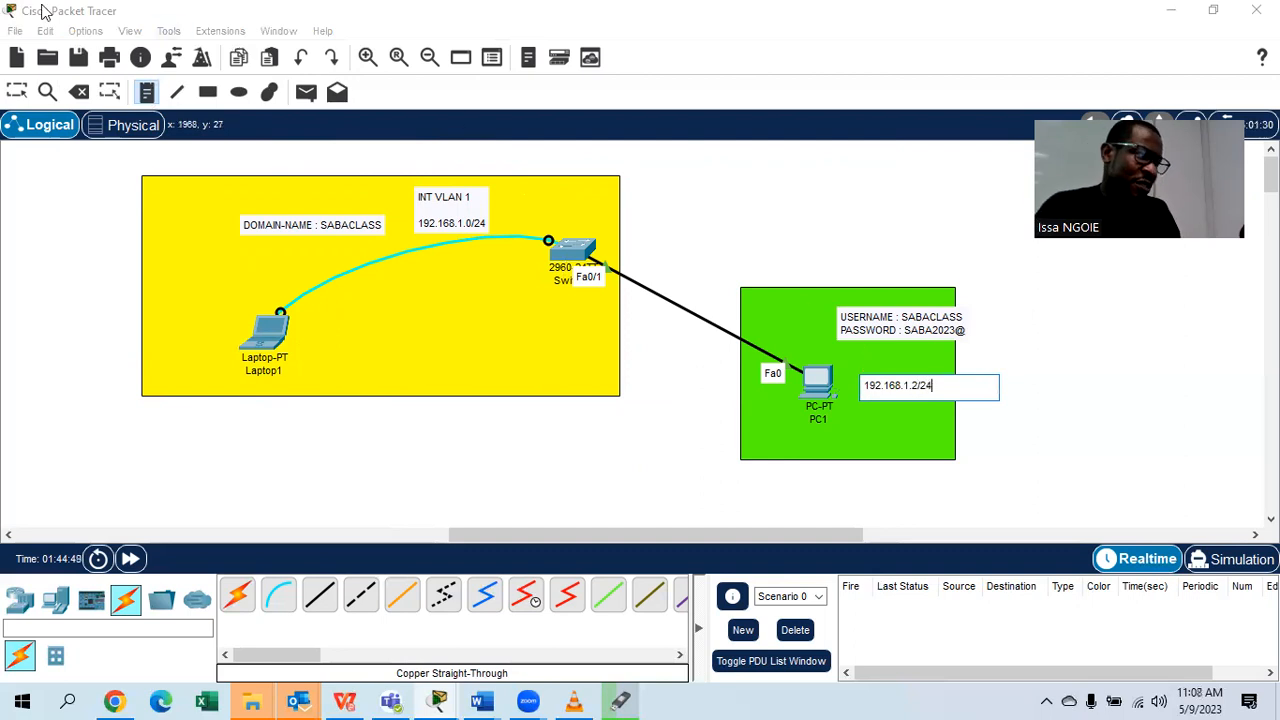
pyautogui.click(16, 91)
# Correct the VLAN 1 note's address to 192.168.1.1/24.
pyautogui.doubleClick(470, 222)
pyautogui.click(470, 222)
pyautogui.press('BackSpace')
pyautogui.write('1')
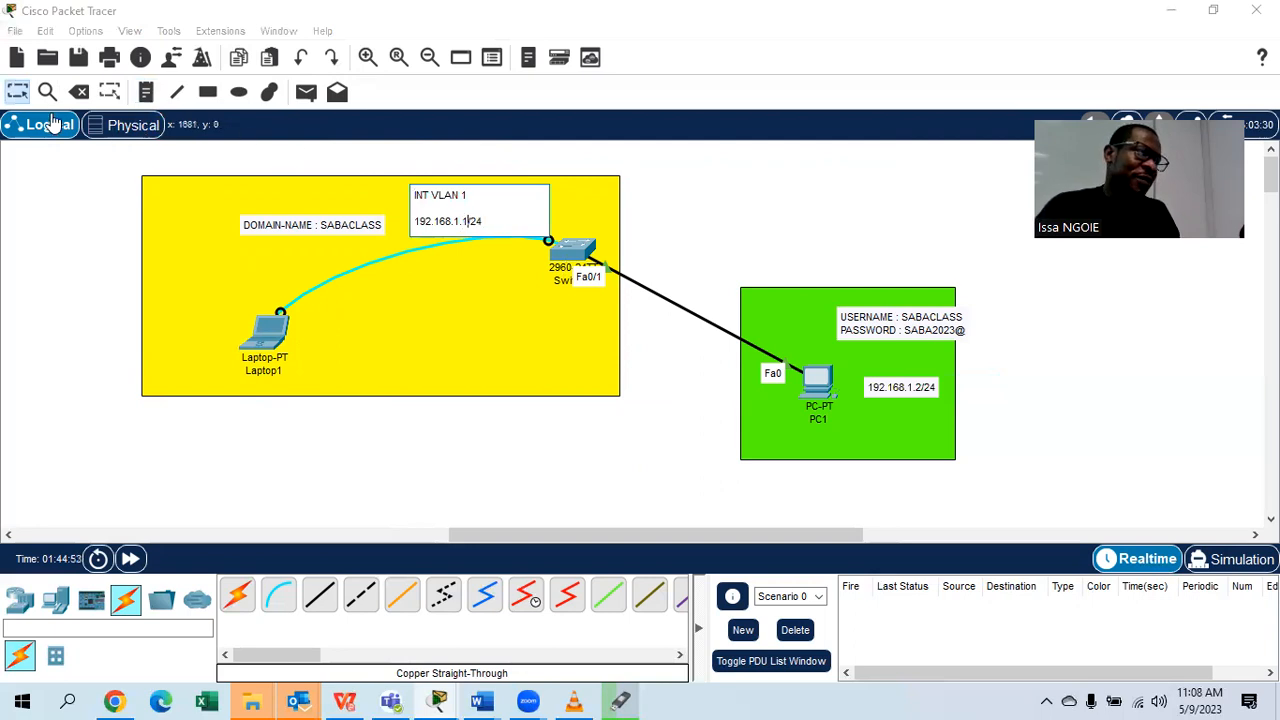
pyautogui.click(16, 91)
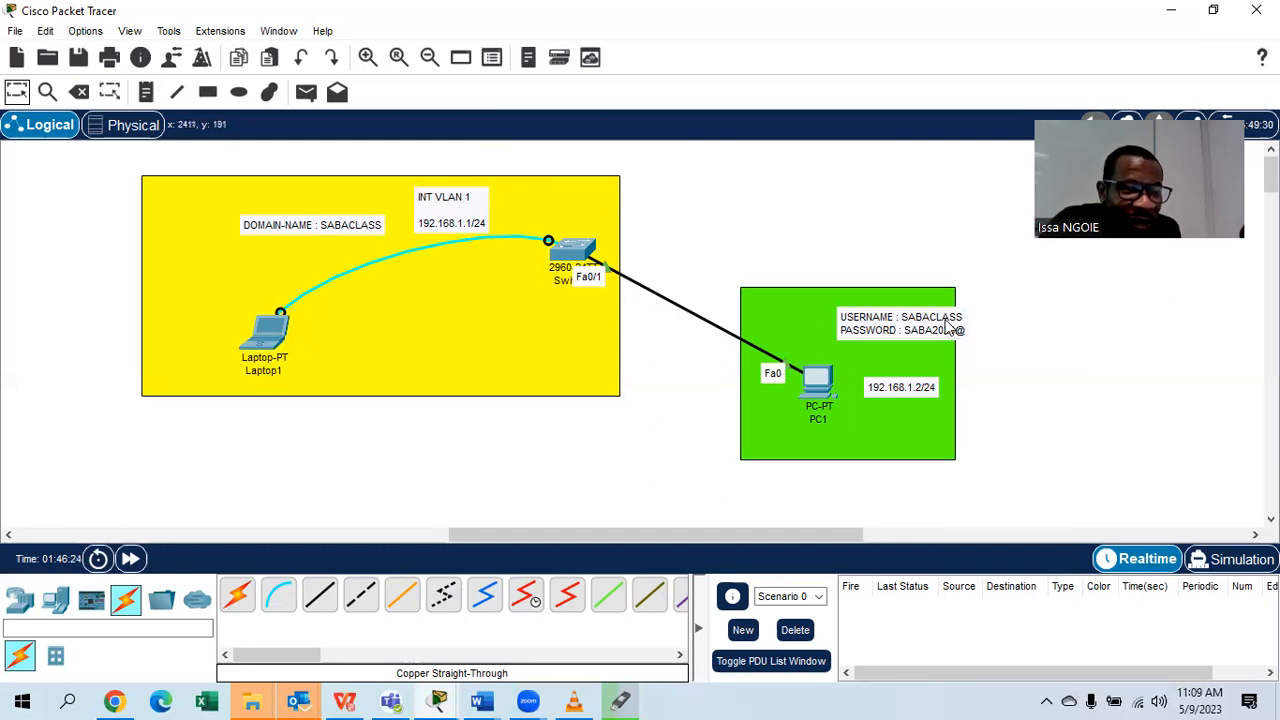
# Append 2023 to the domain note so it reads DOMAIN-NAME : SABACLASS2023.
pyautogui.doubleClick(366, 220)
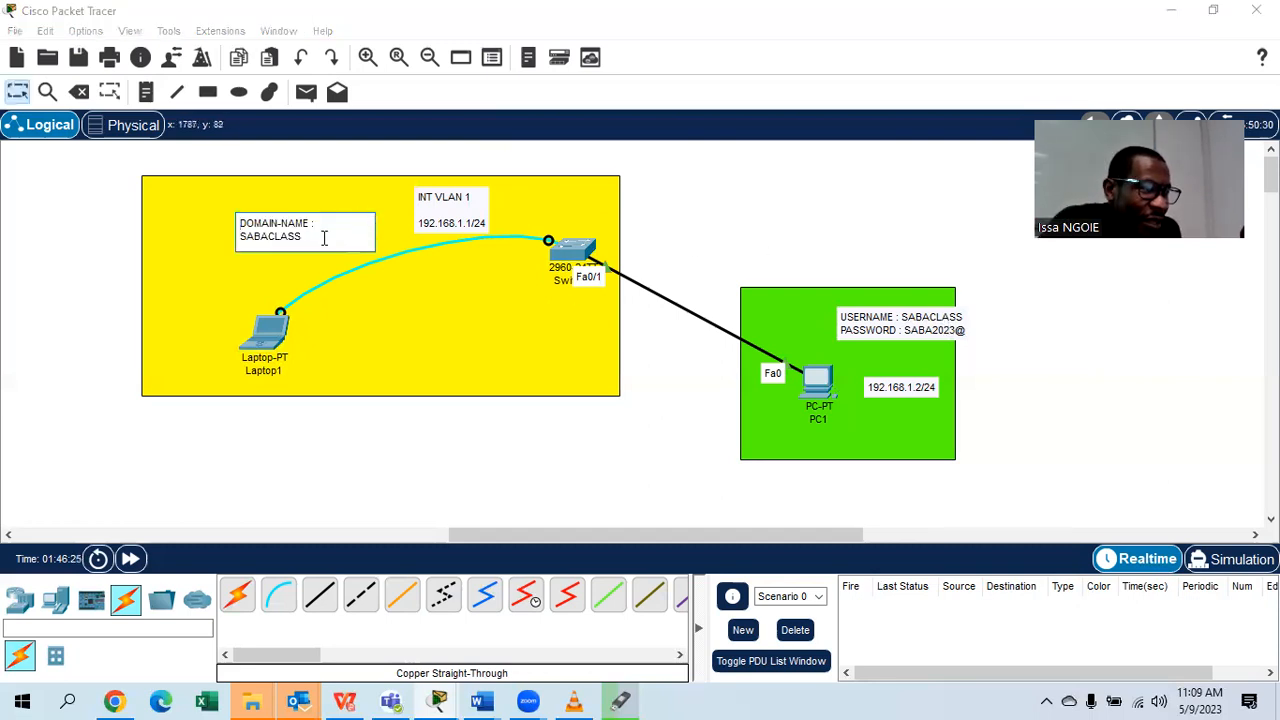
pyautogui.click(323, 237)
pyautogui.write('2023')
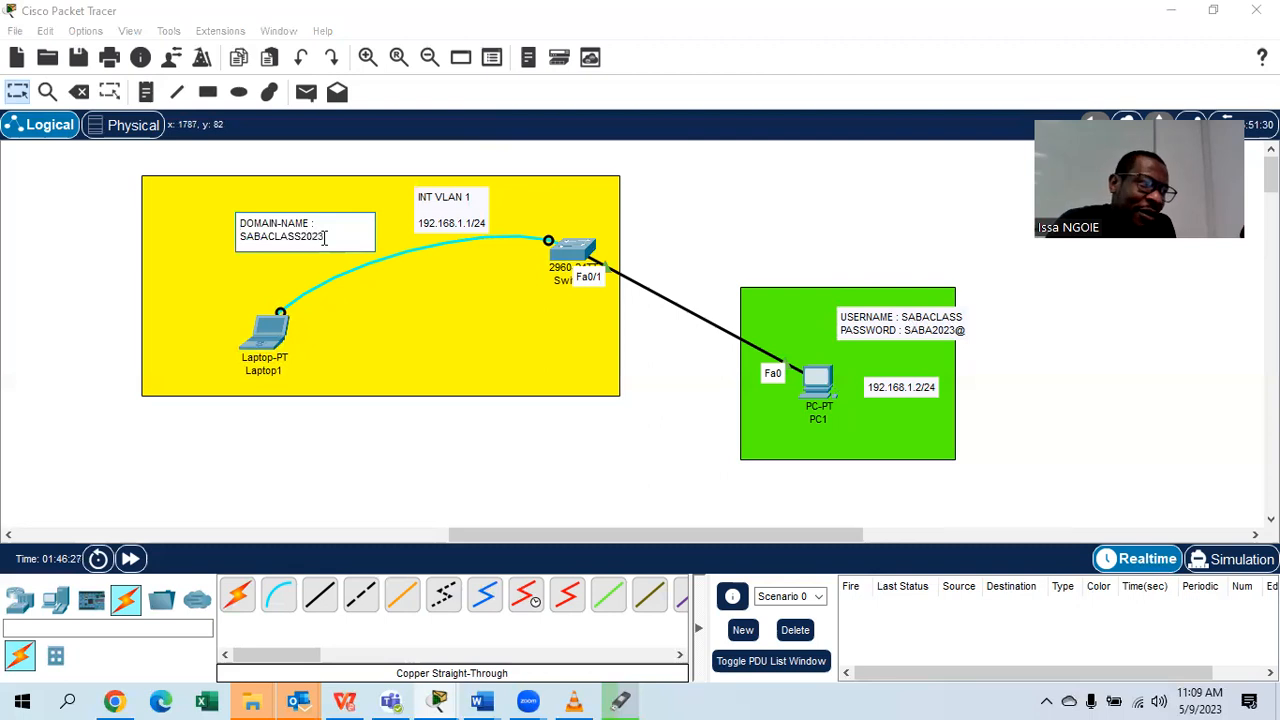
pyautogui.doubleClick(865, 333)
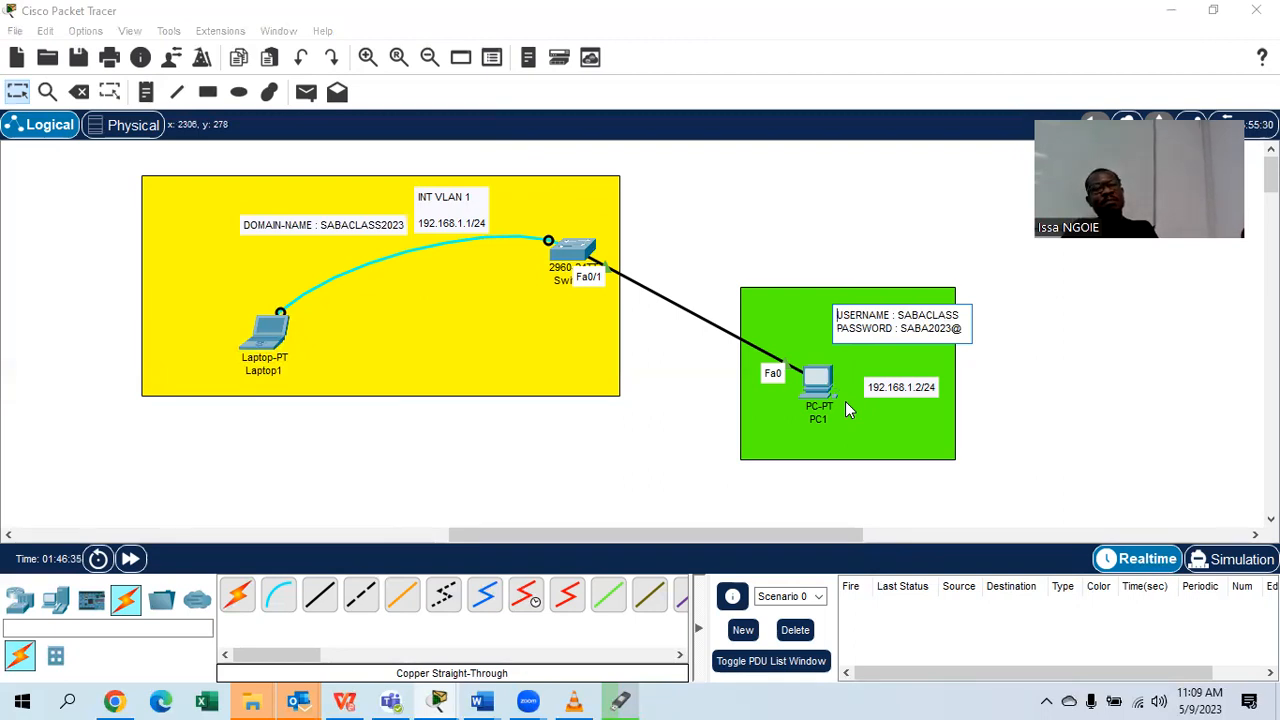
pyautogui.click(399, 223)
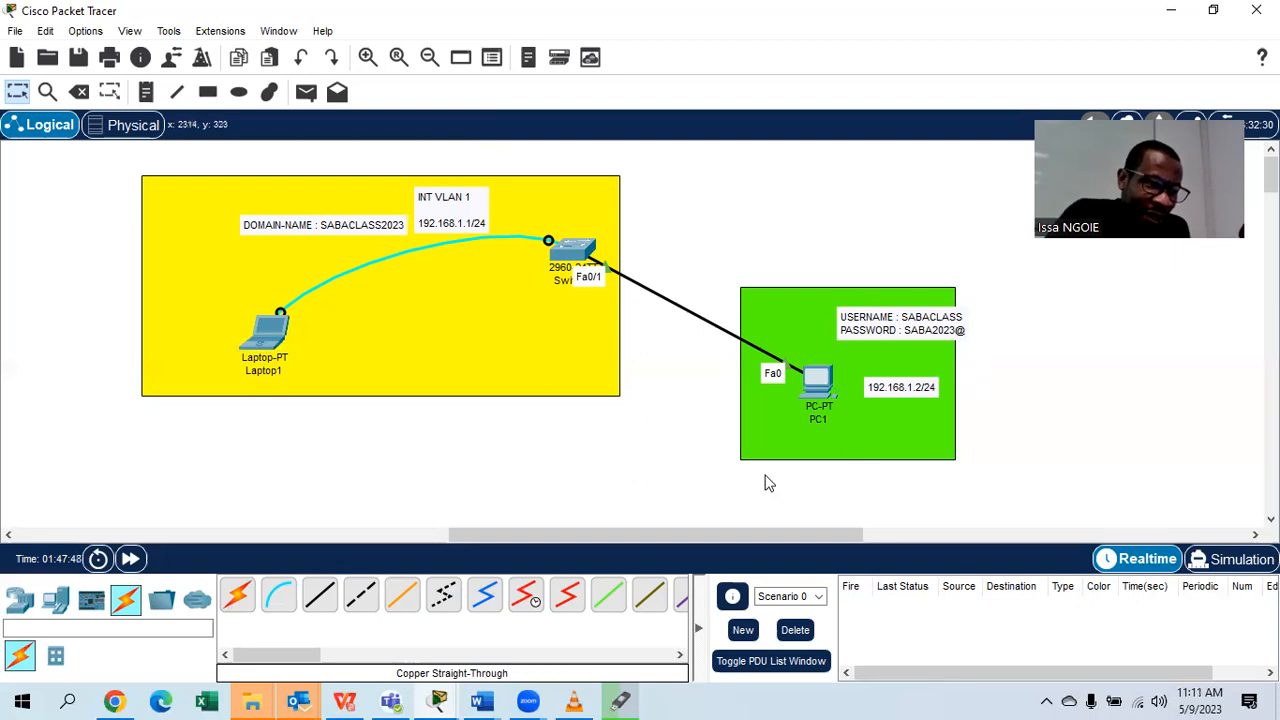
# Check the CCNA 2 PART 3 Word document, then return to the Packet Tracer lab.
pyautogui.click(467, 699)
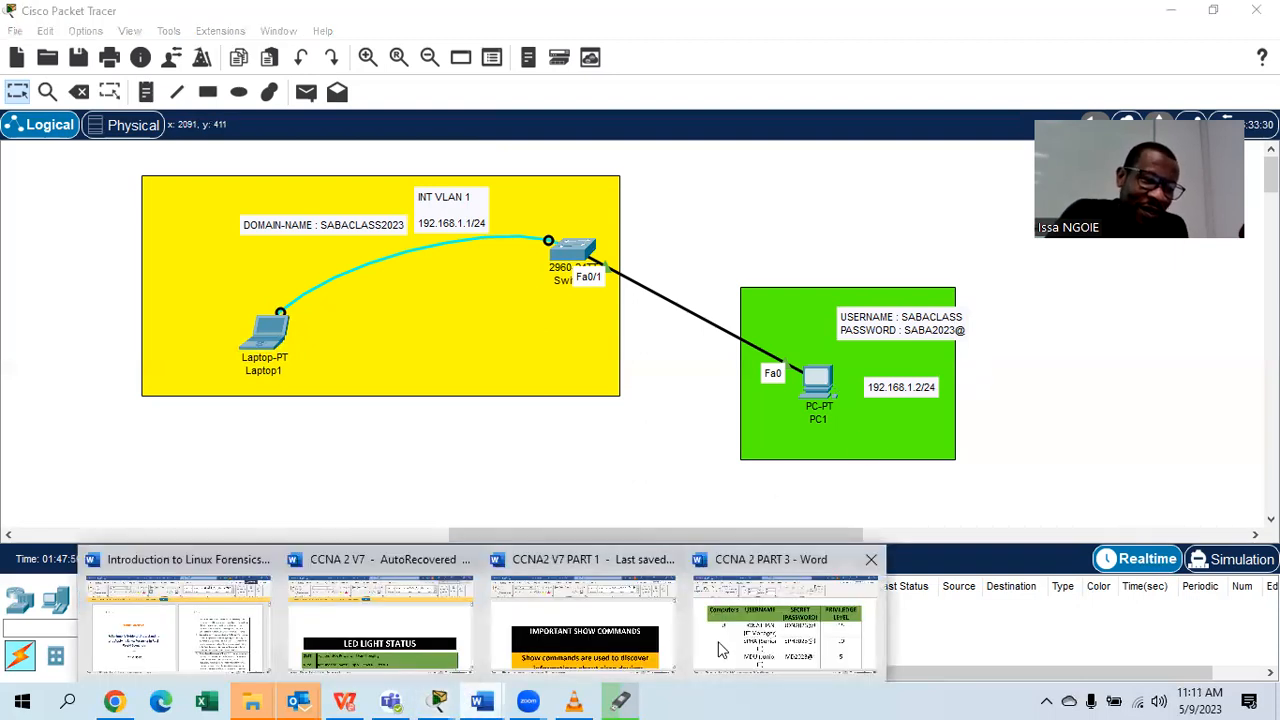
pyautogui.click(790, 625)
pyautogui.scroll(-5, 762, 497)
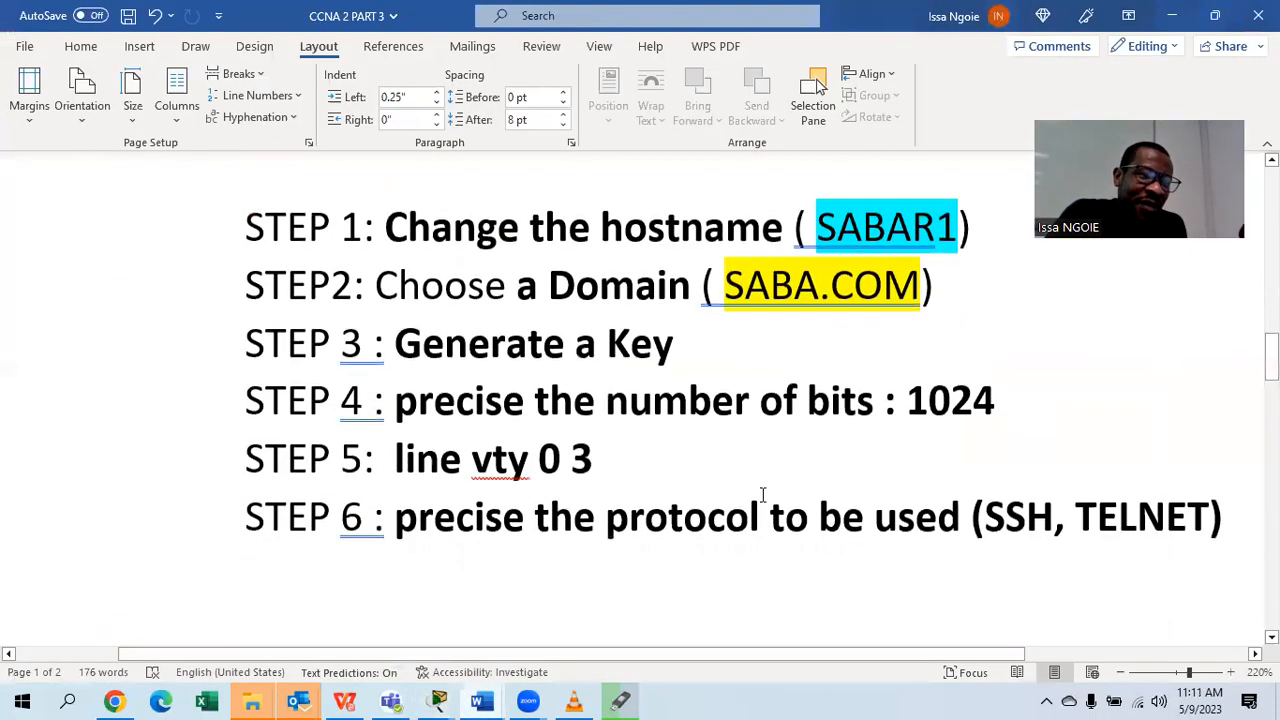
pyautogui.scroll(1, 1017, 354)
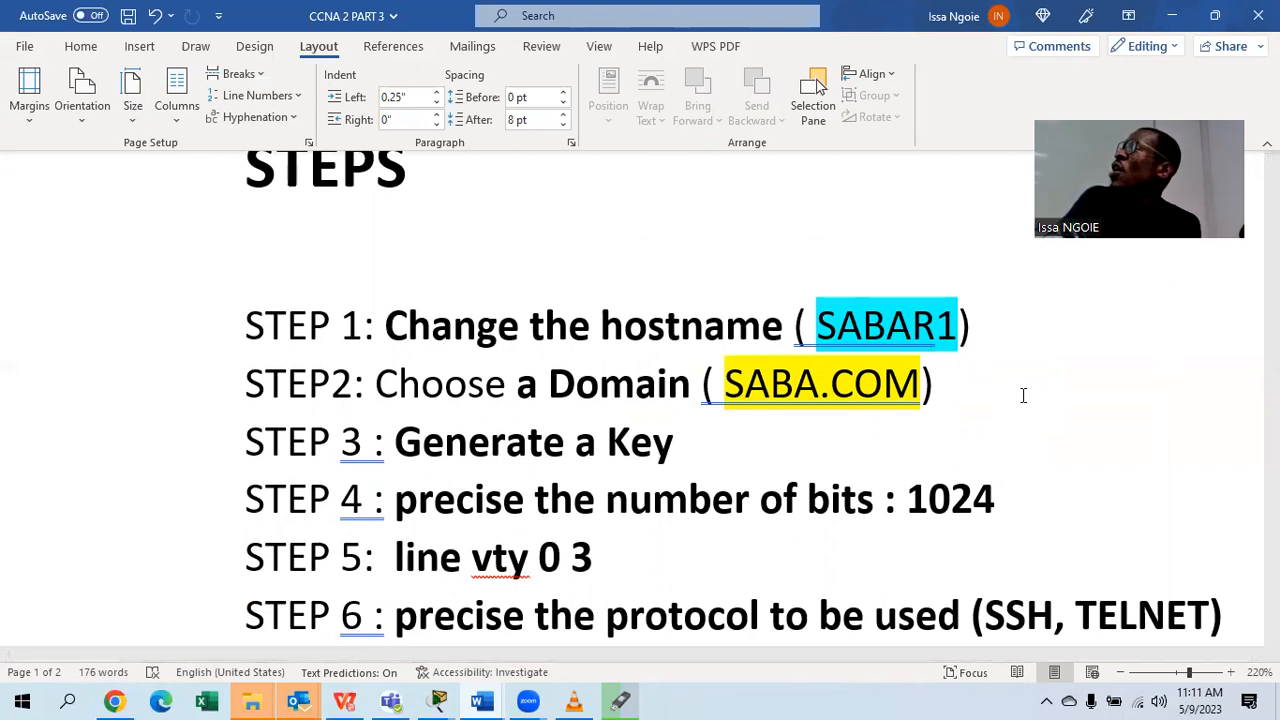
pyautogui.moveTo(438, 700)
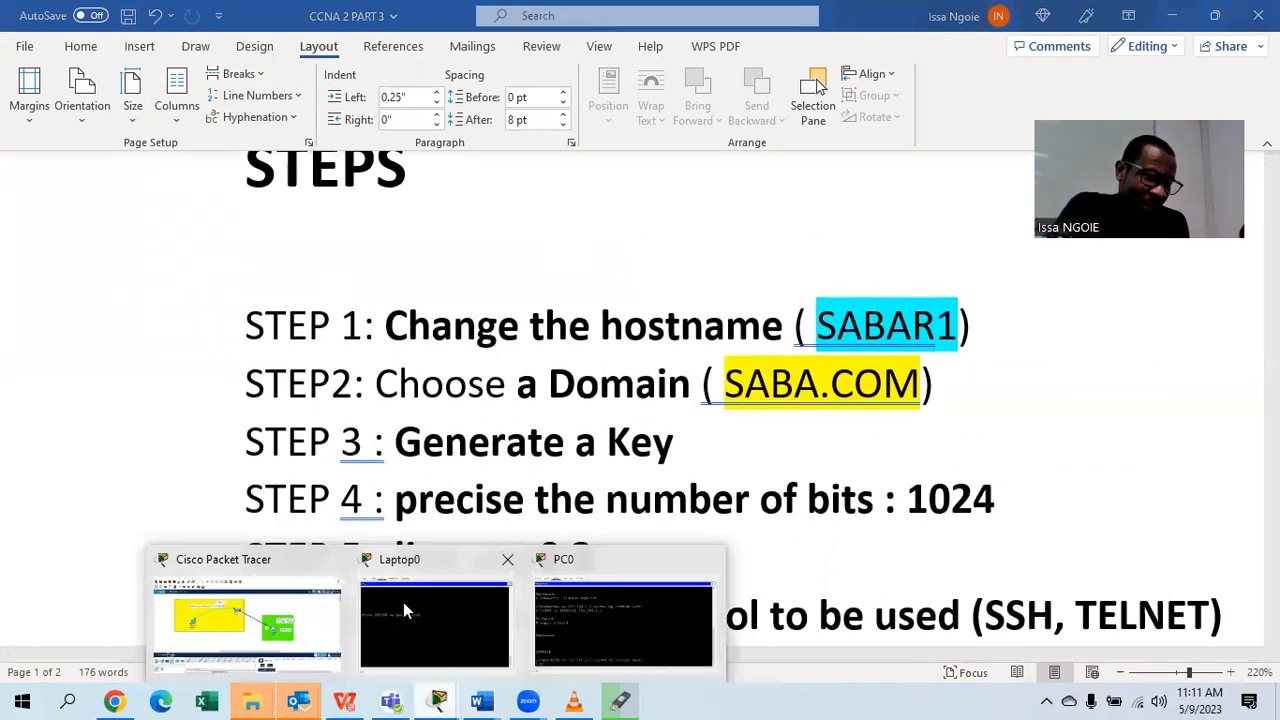
pyautogui.click(290, 610)
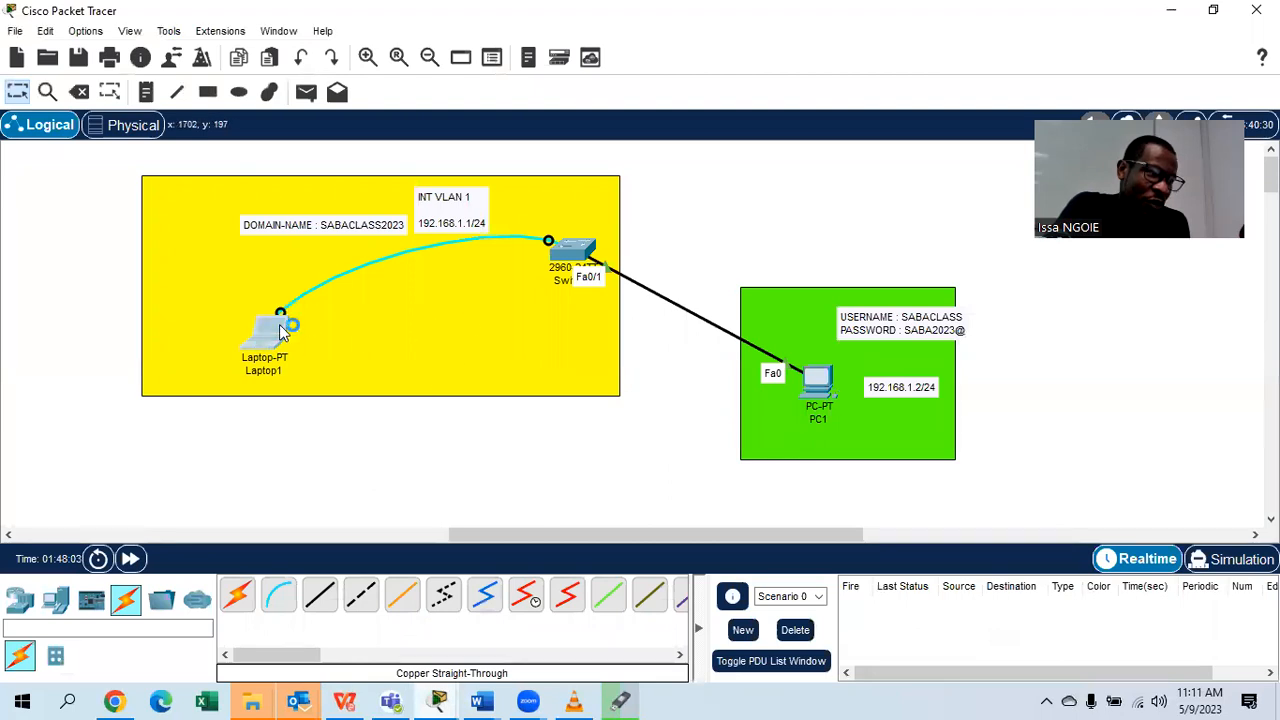
# Start a console terminal session from Laptop1 to the switch.
pyautogui.click(279, 324)
pyautogui.click(448, 62)
pyautogui.click(637, 142)
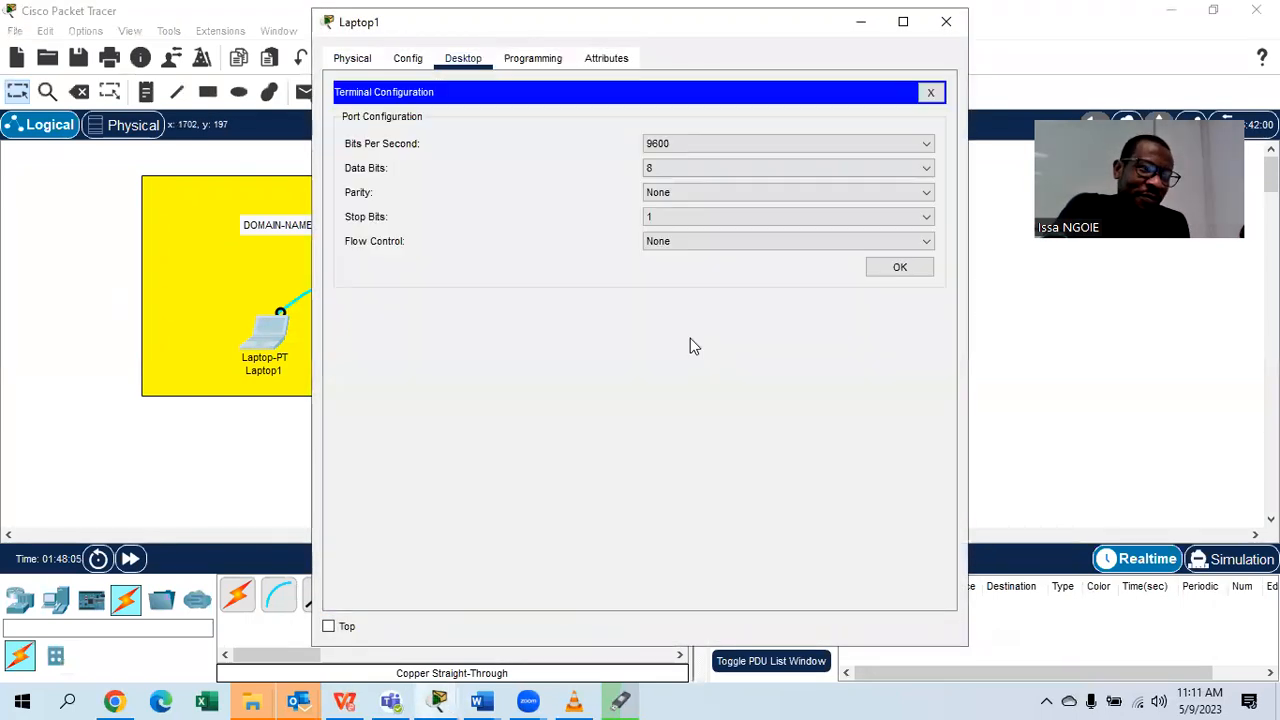
pyautogui.click(886, 270)
pyautogui.press('Return')
# Enter privileged EXEC and global configuration mode with EN and CONF T.
pyautogui.press('Return')
pyautogui.press('Return')
pyautogui.write('EN')
pyautogui.press('Return')
pyautogui.press('Return')
pyautogui.press('Return')
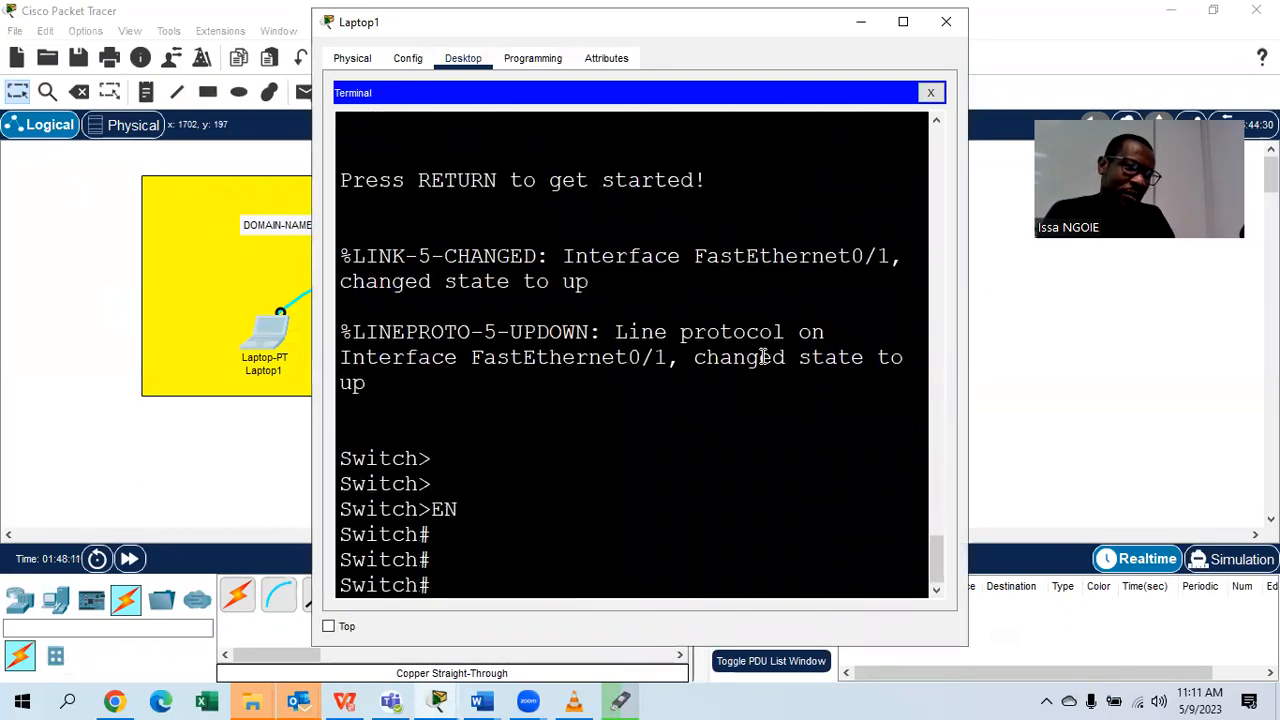
pyautogui.write('CONF T')
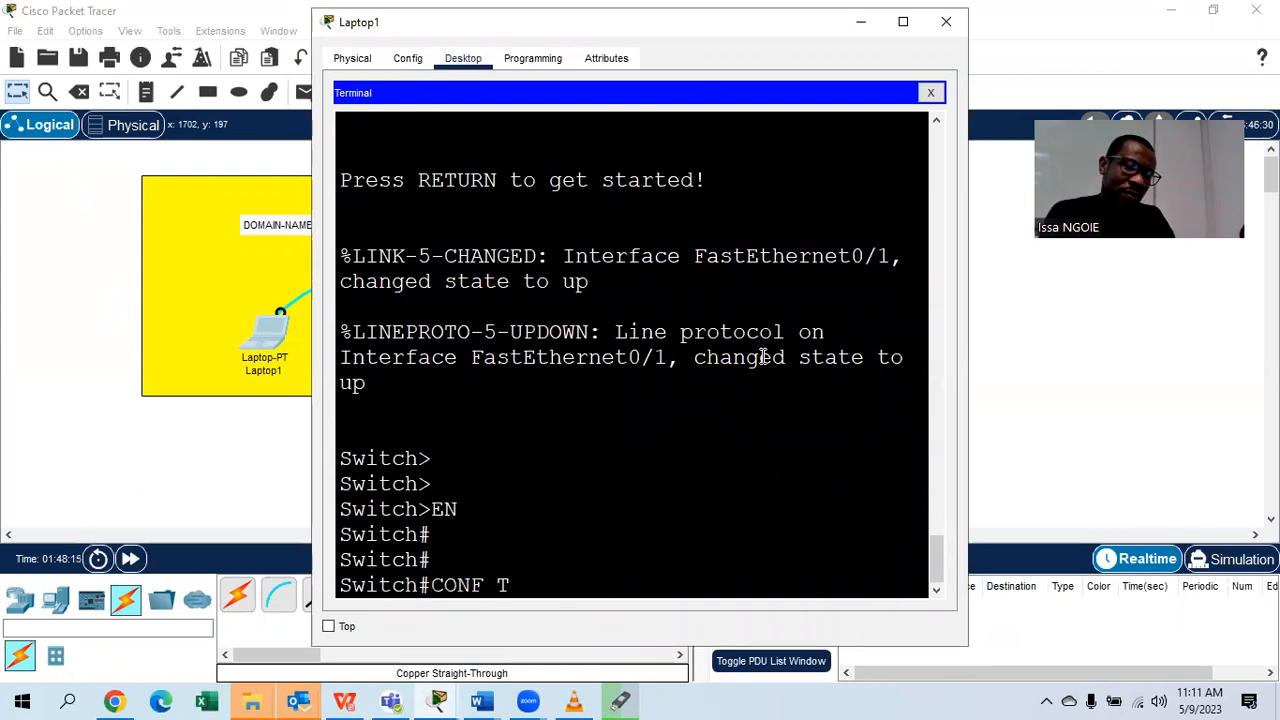
pyautogui.press('Return')
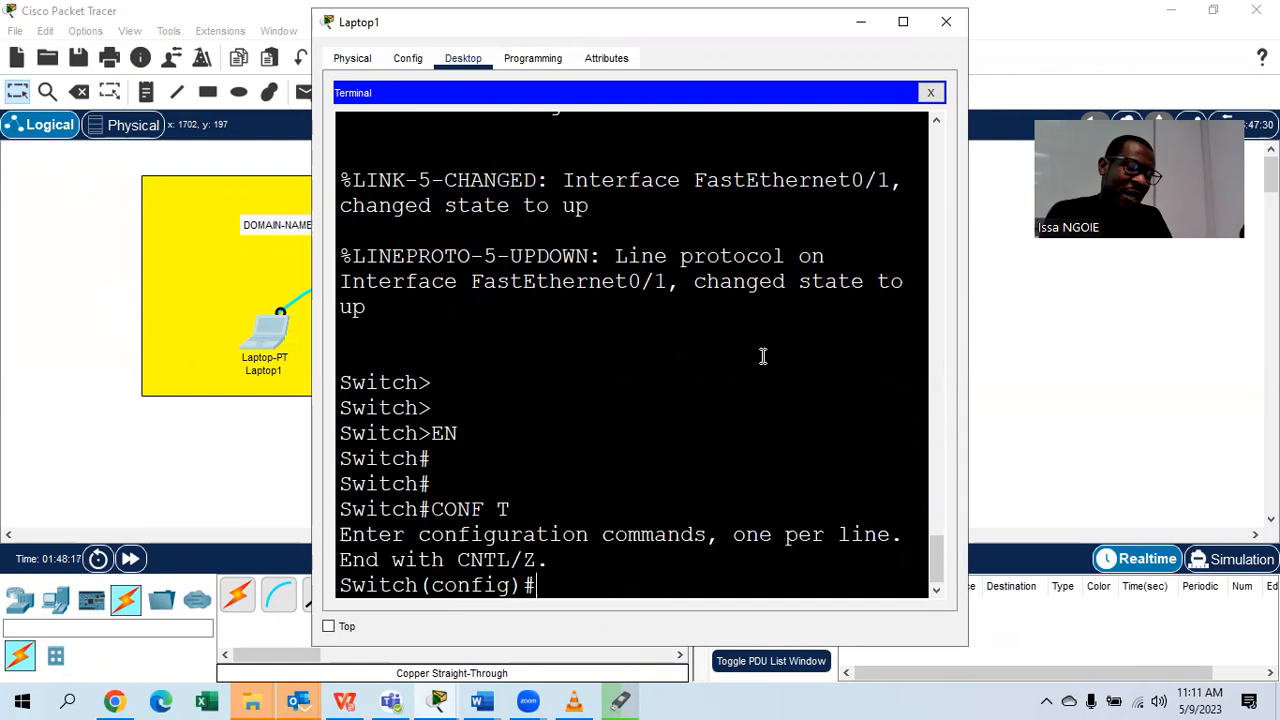
# Set the switch hostname to SABASW1.
pyautogui.write('saba')
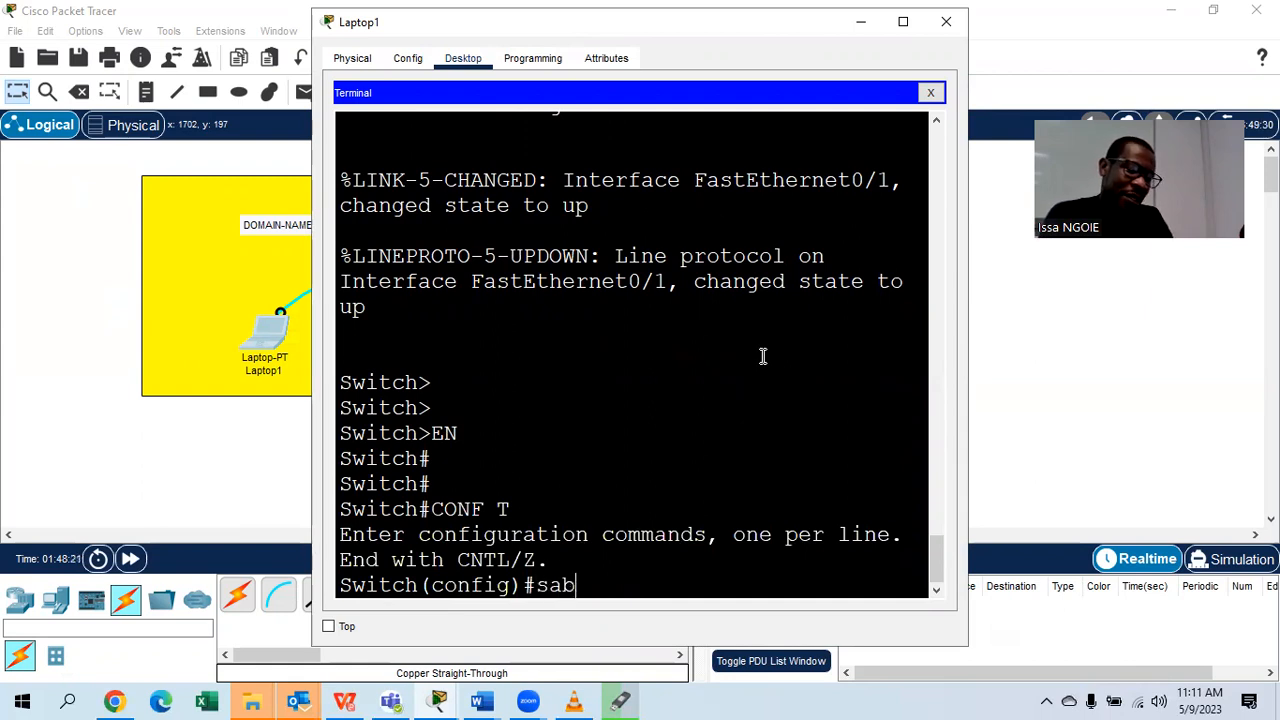
pyautogui.press('BackSpace')
pyautogui.press('BackSpace')
pyautogui.press('BackSpace')
pyautogui.press('BackSpace')
pyautogui.write('S')
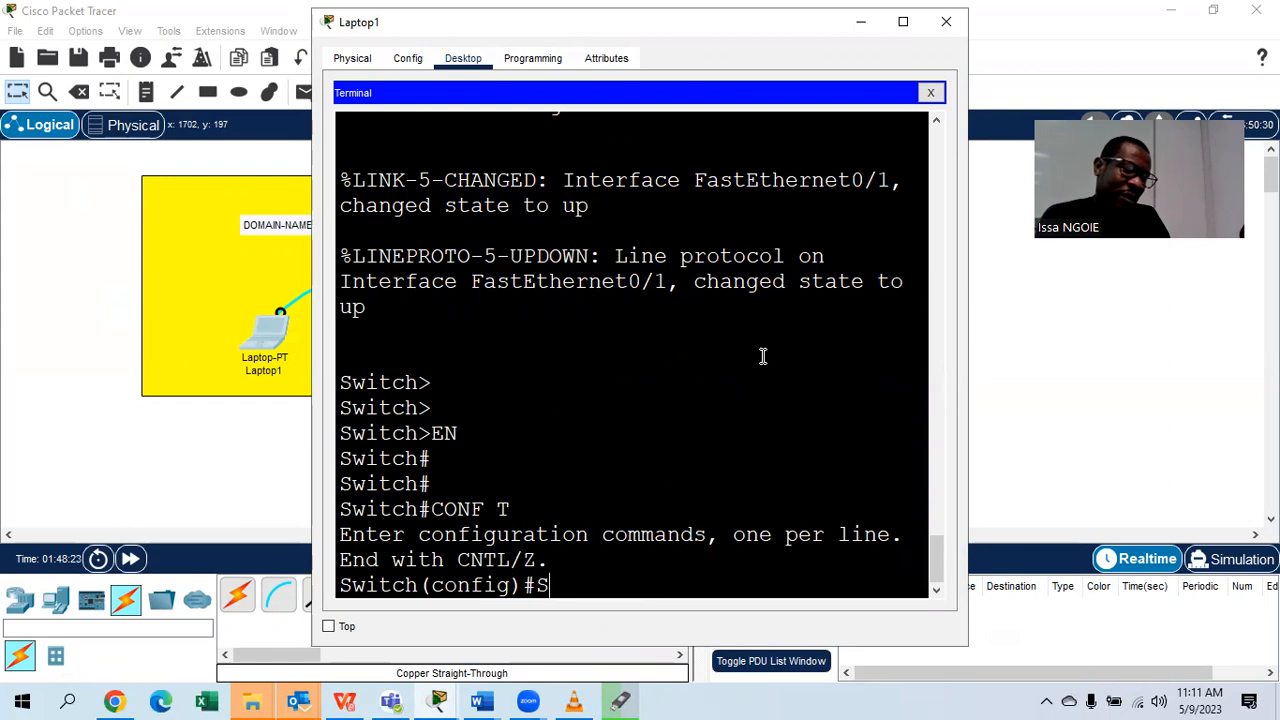
pyautogui.write('ABASW1')
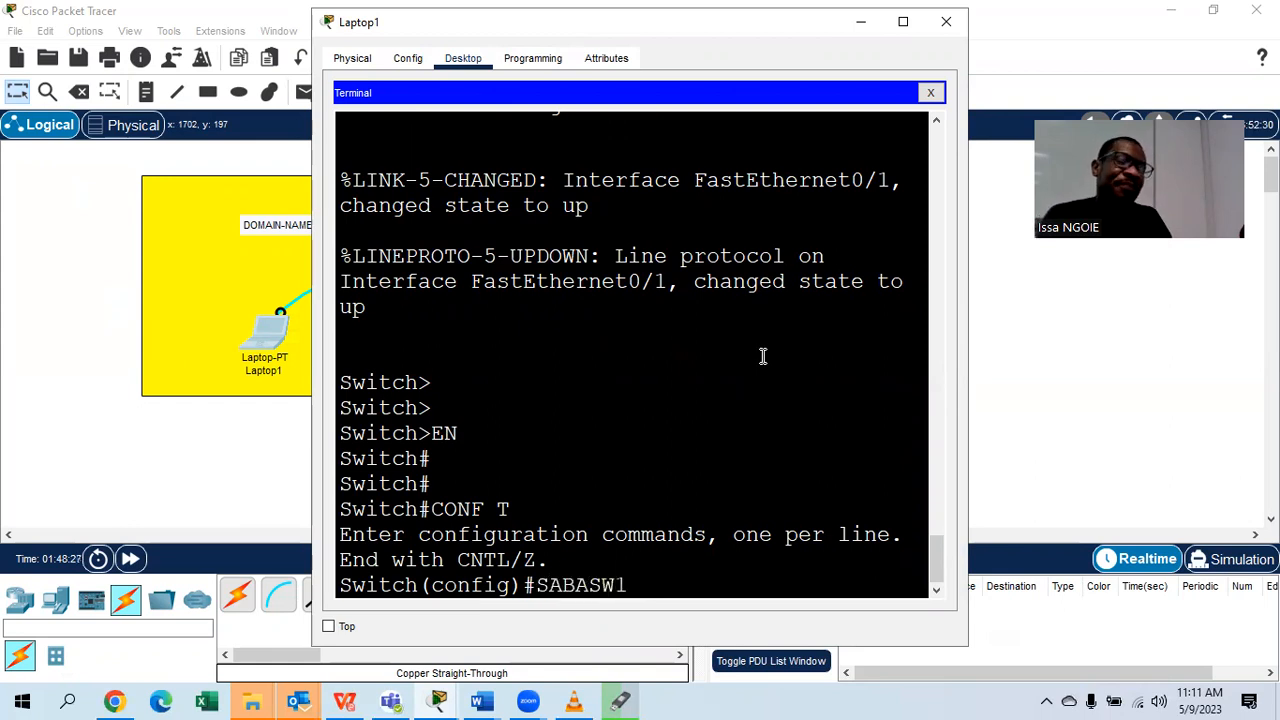
pyautogui.press('Left')
pyautogui.press('Left')
pyautogui.press('Left')
pyautogui.press('Left')
pyautogui.press('Left')
pyautogui.press('Left')
pyautogui.press('Left')
pyautogui.write('HOSTNAME')
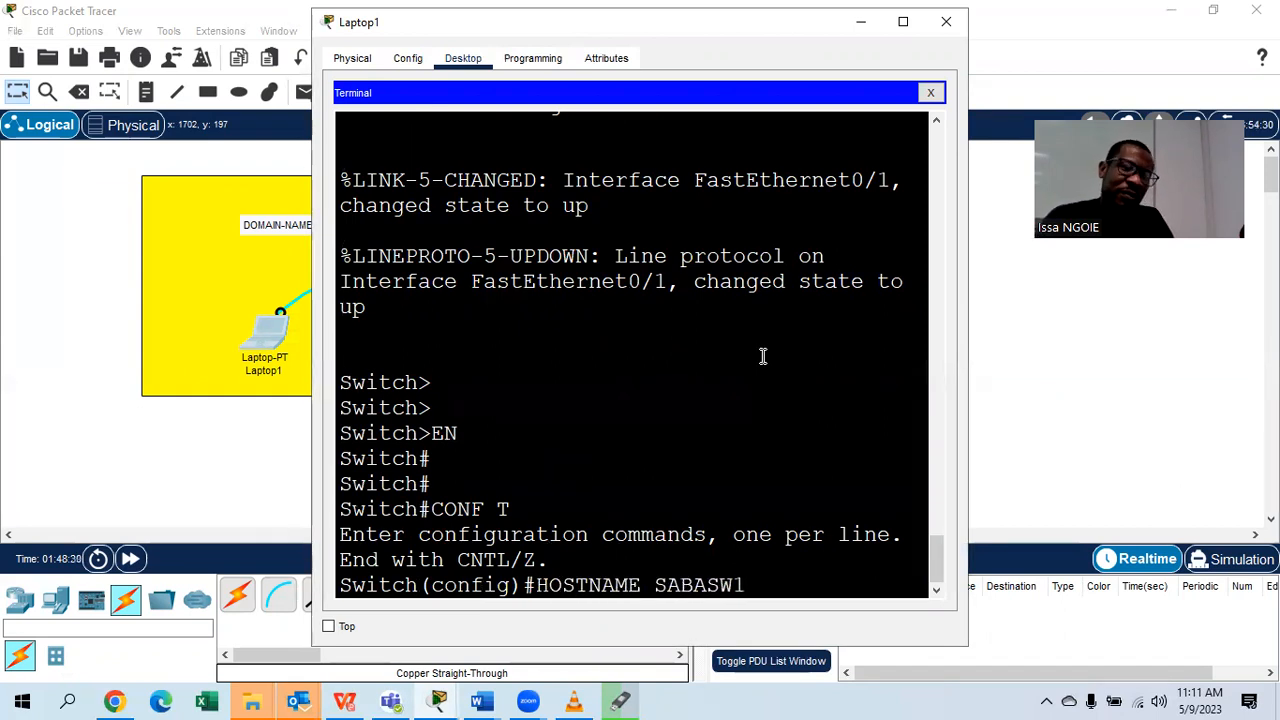
pyautogui.click(776, 586)
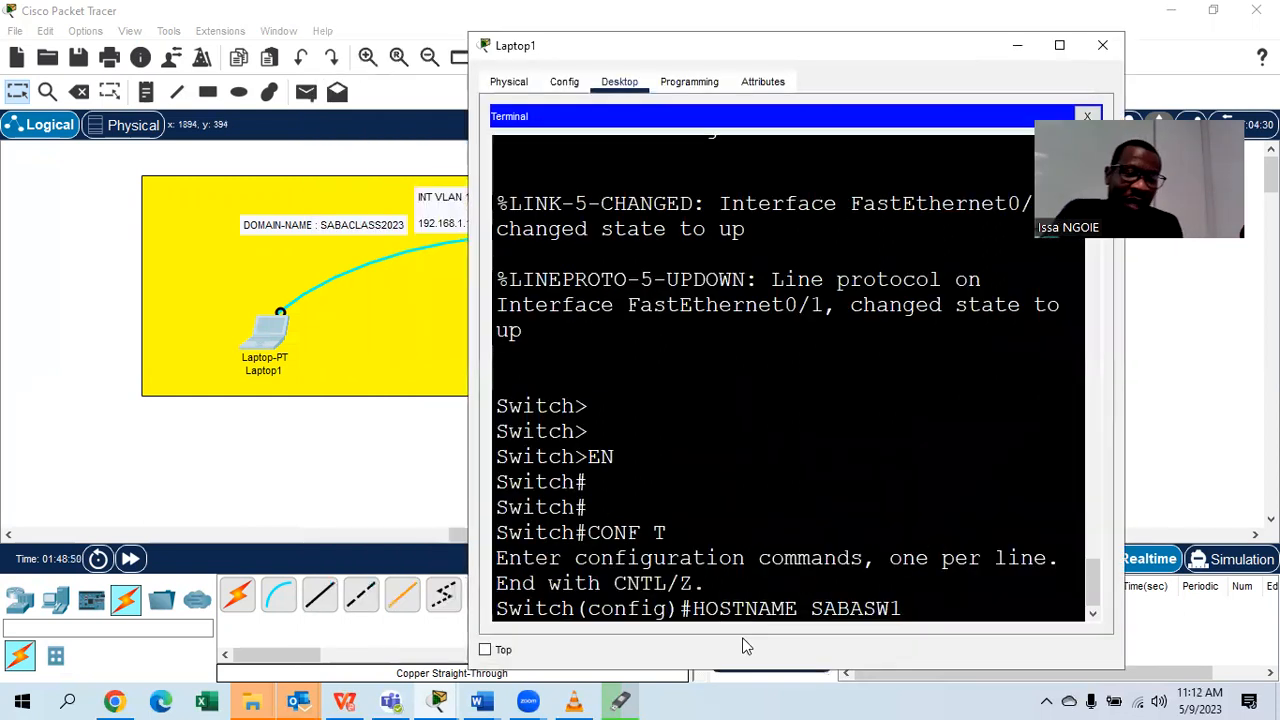
pyautogui.press('Return')
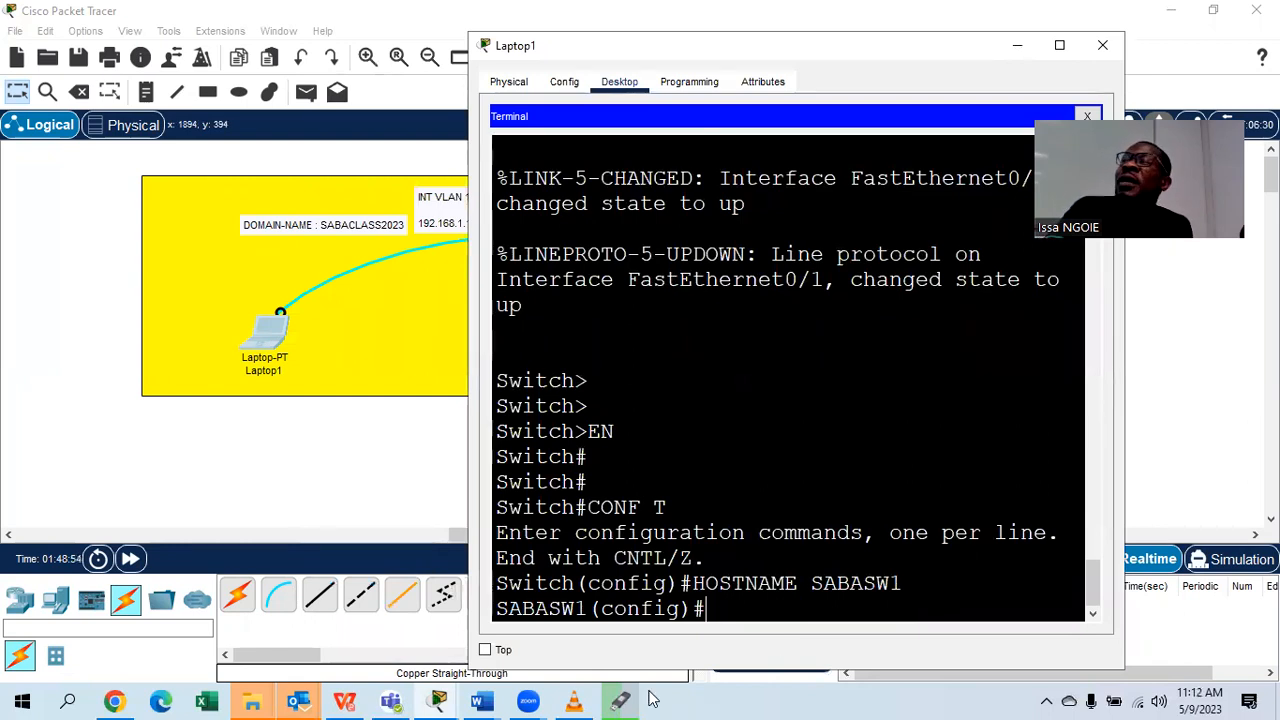
# Highlight the new SABASW1 prompt, then bring the CCNA 2 PART 3 Word document forward.
pyautogui.moveTo(588, 608); pyautogui.dragTo(496, 612)
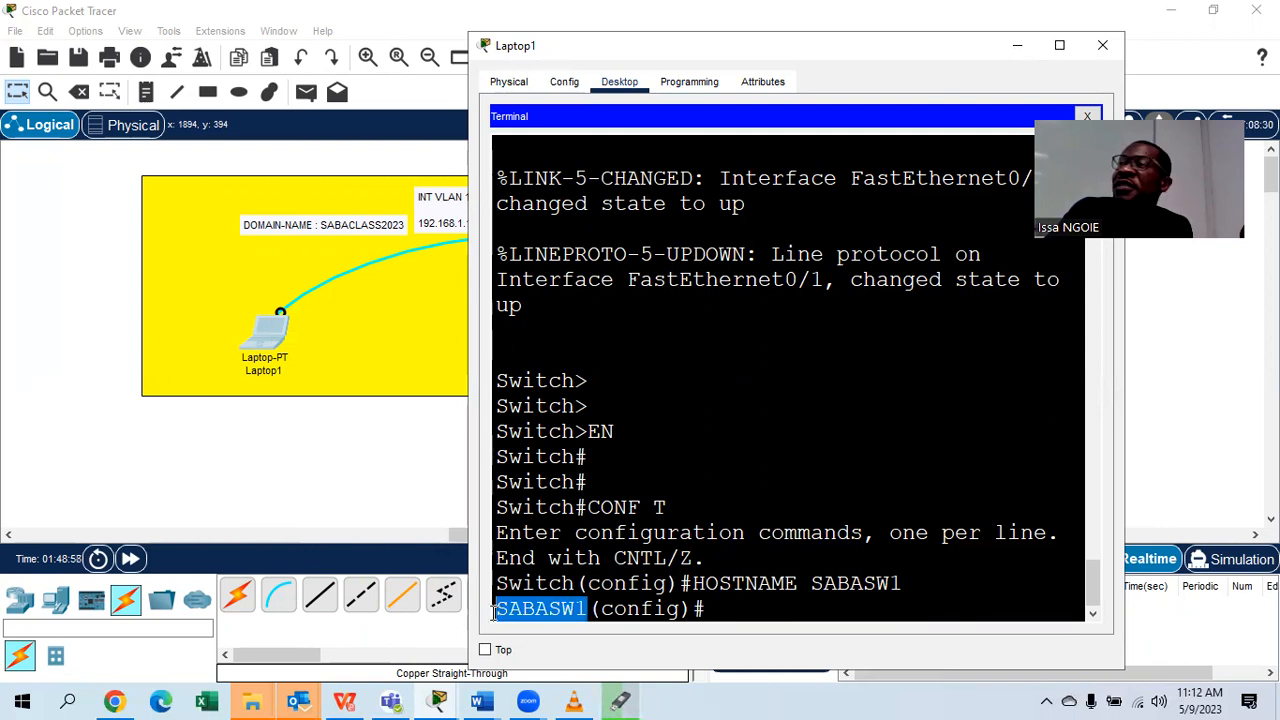
pyautogui.click(803, 601)
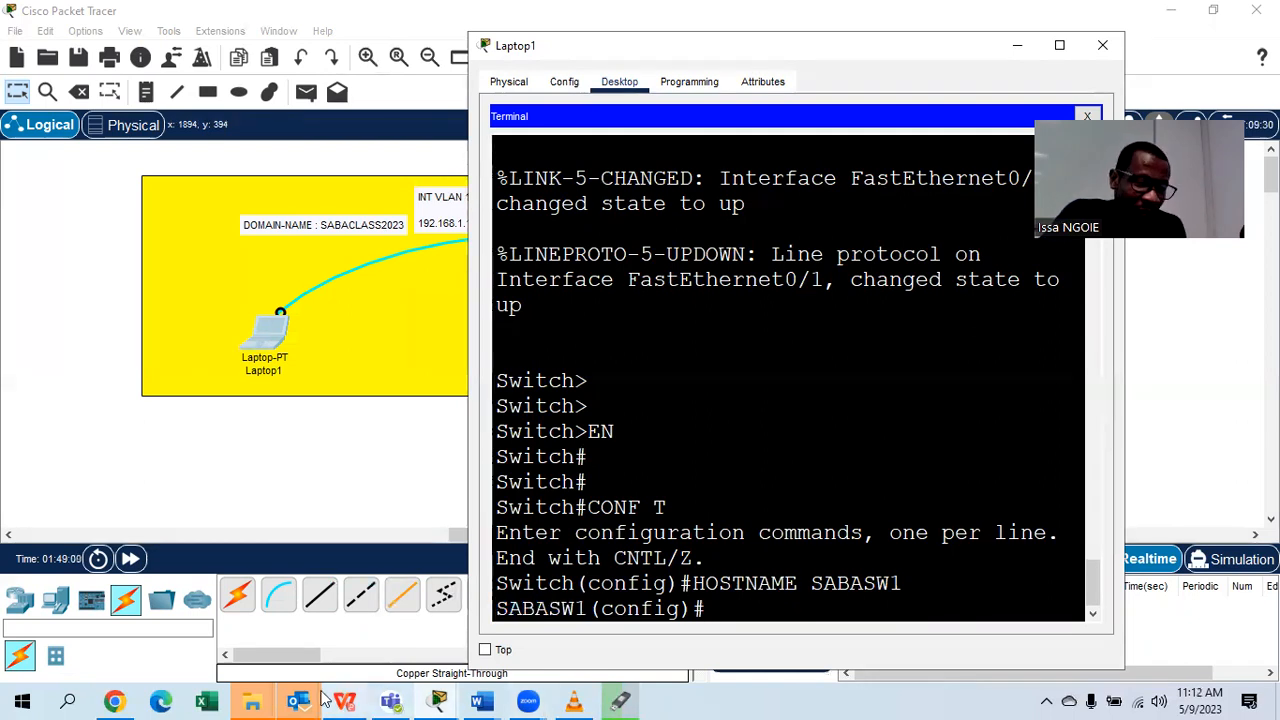
pyautogui.click(484, 698)
pyautogui.click(757, 612)
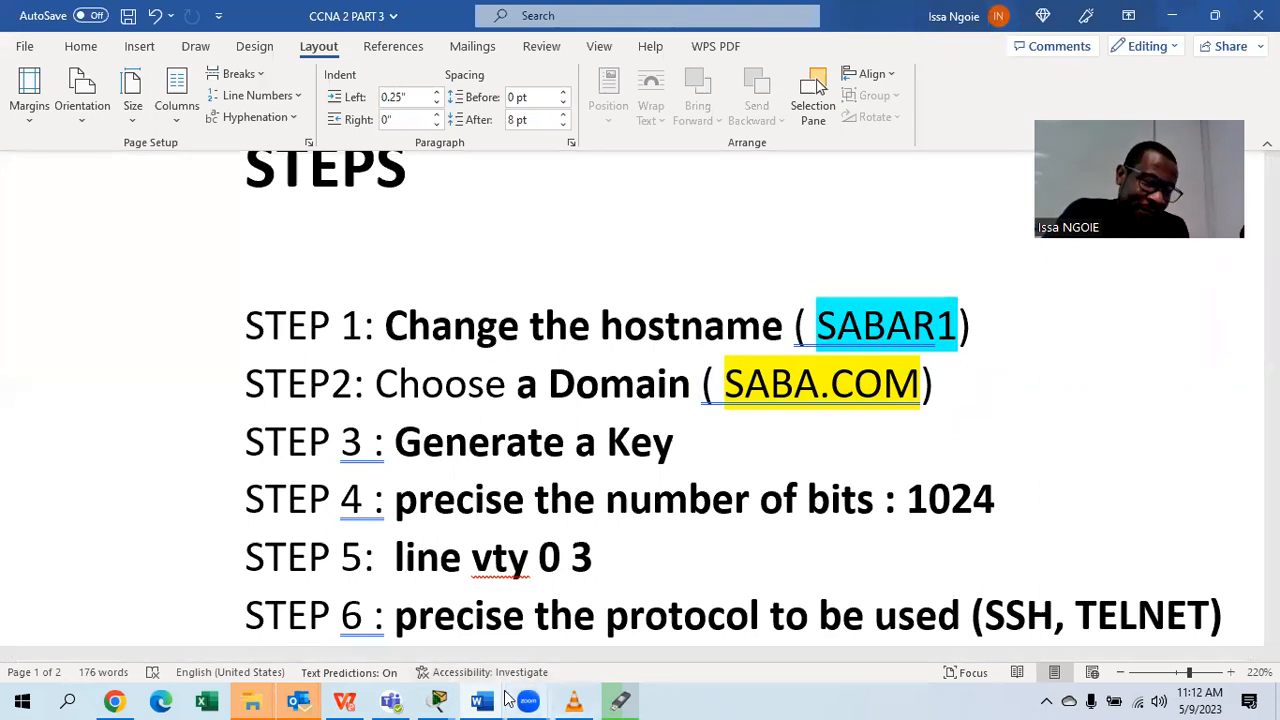
# From Laptop1's terminal, apply ip domain-name SABACLASS2023 to SABASW1, then return to Word.
pyautogui.moveTo(438, 700)
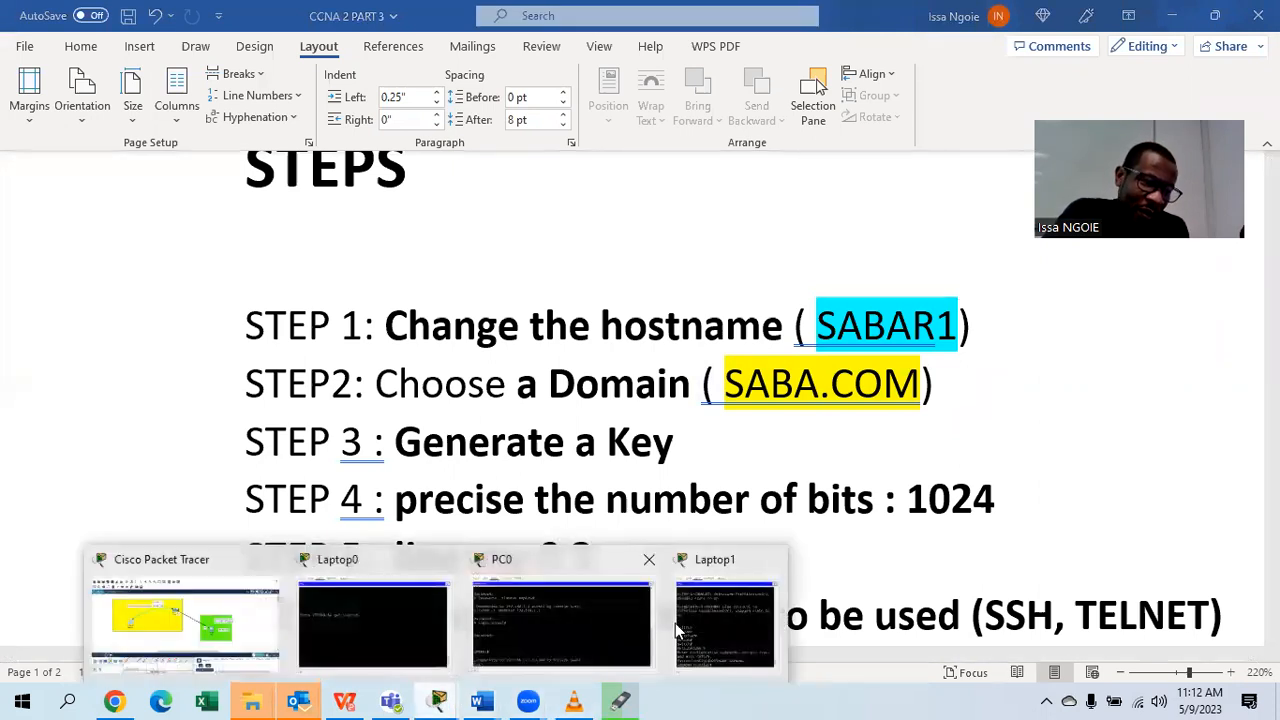
pyautogui.click(733, 634)
pyautogui.write('IP DOMAIN-')
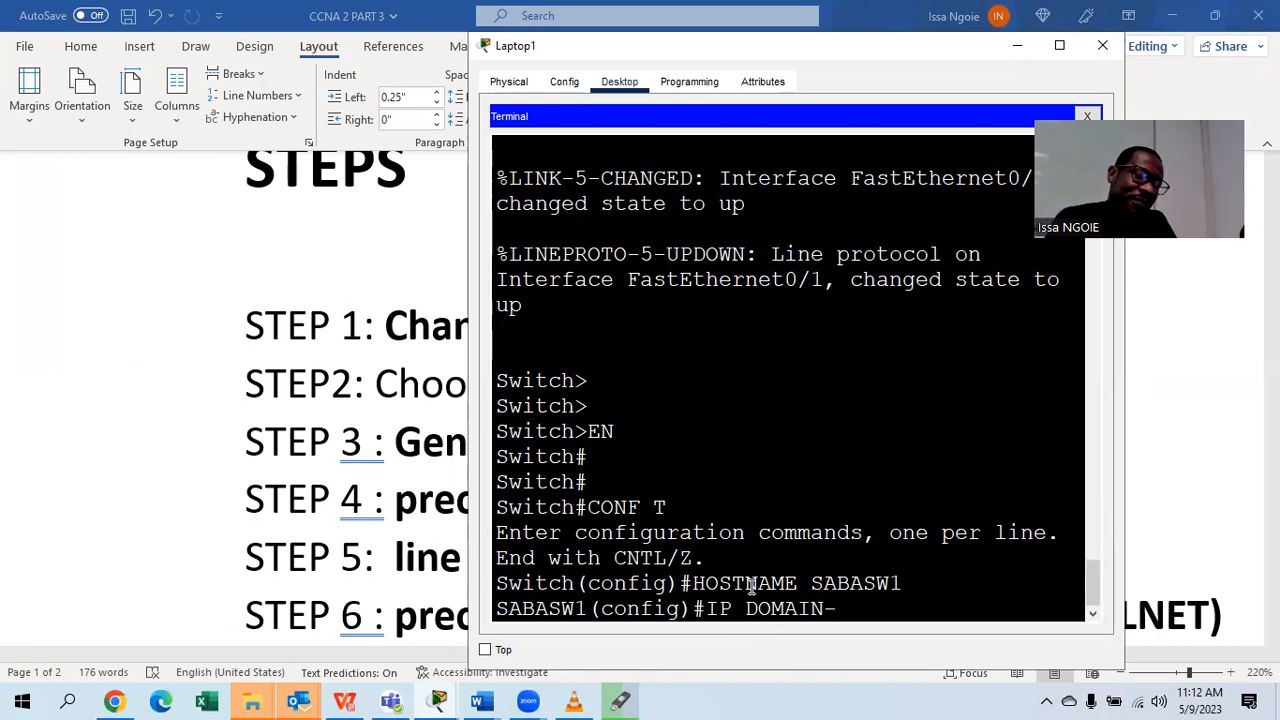
pyautogui.write('NAME ')
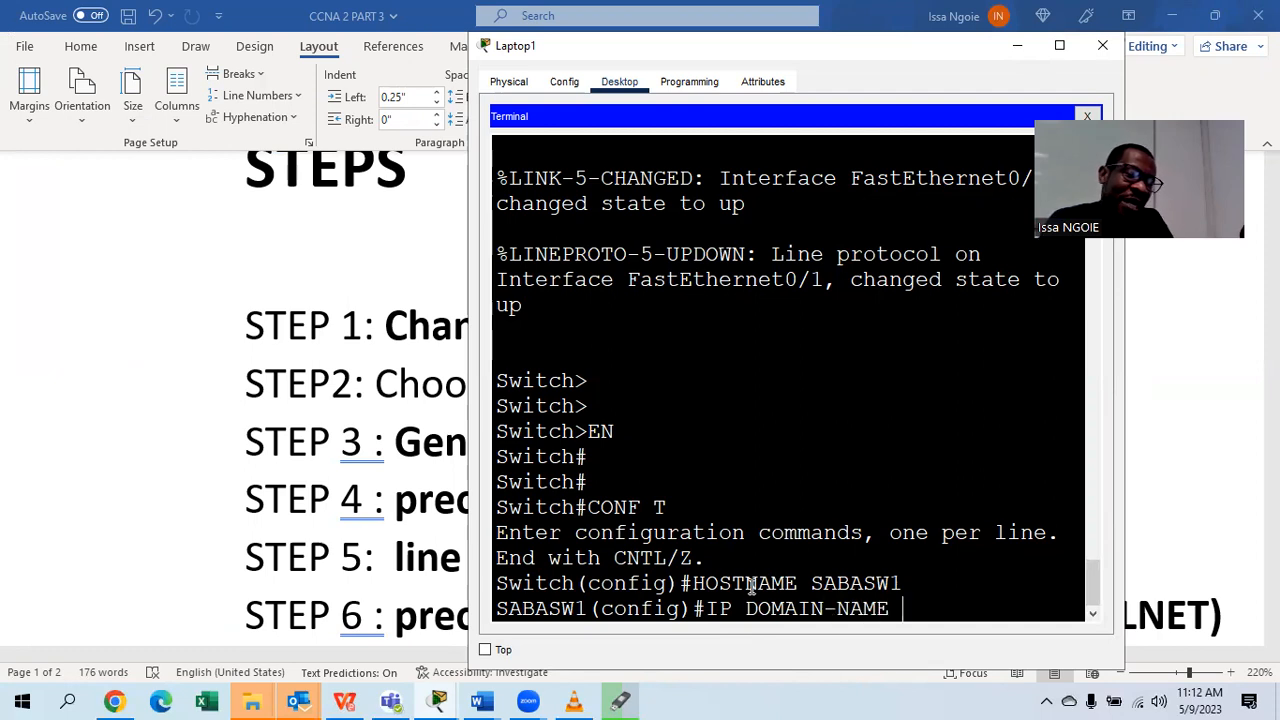
pyautogui.write('SABACL')
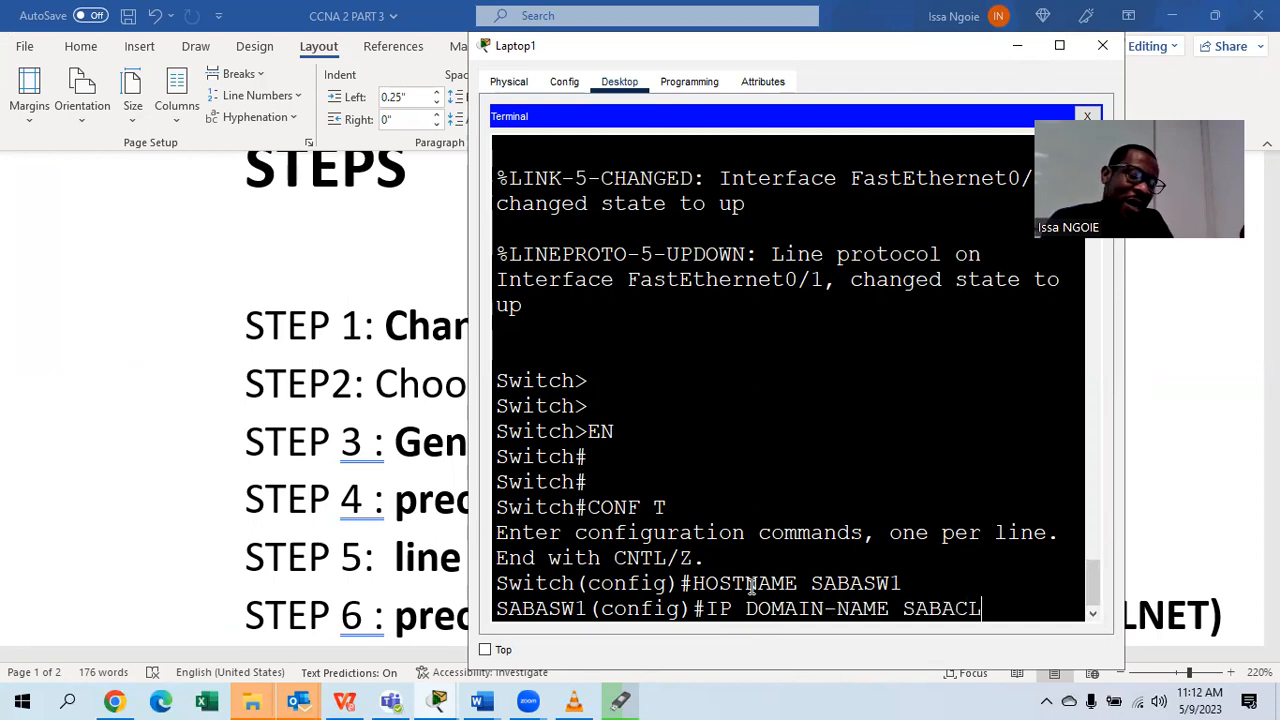
pyautogui.write('ASS2023')
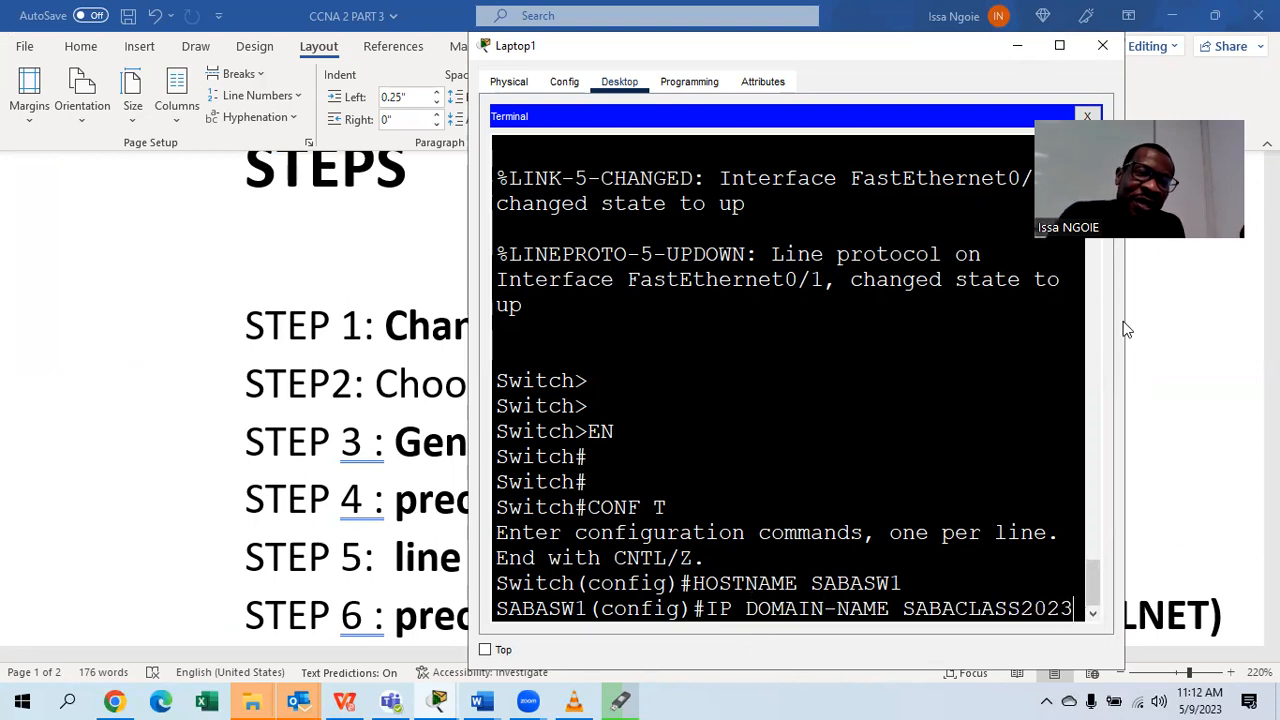
pyautogui.moveTo(1125, 319); pyautogui.dragTo(1247, 305)
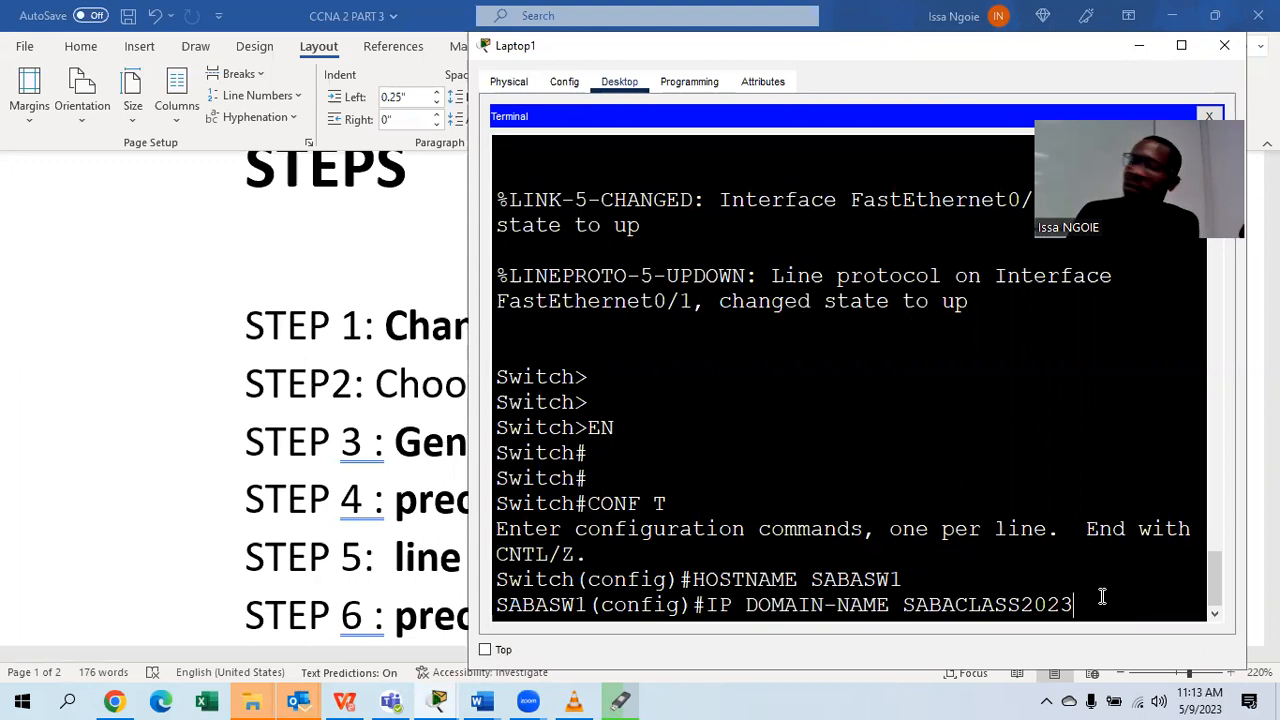
pyautogui.press('Return')
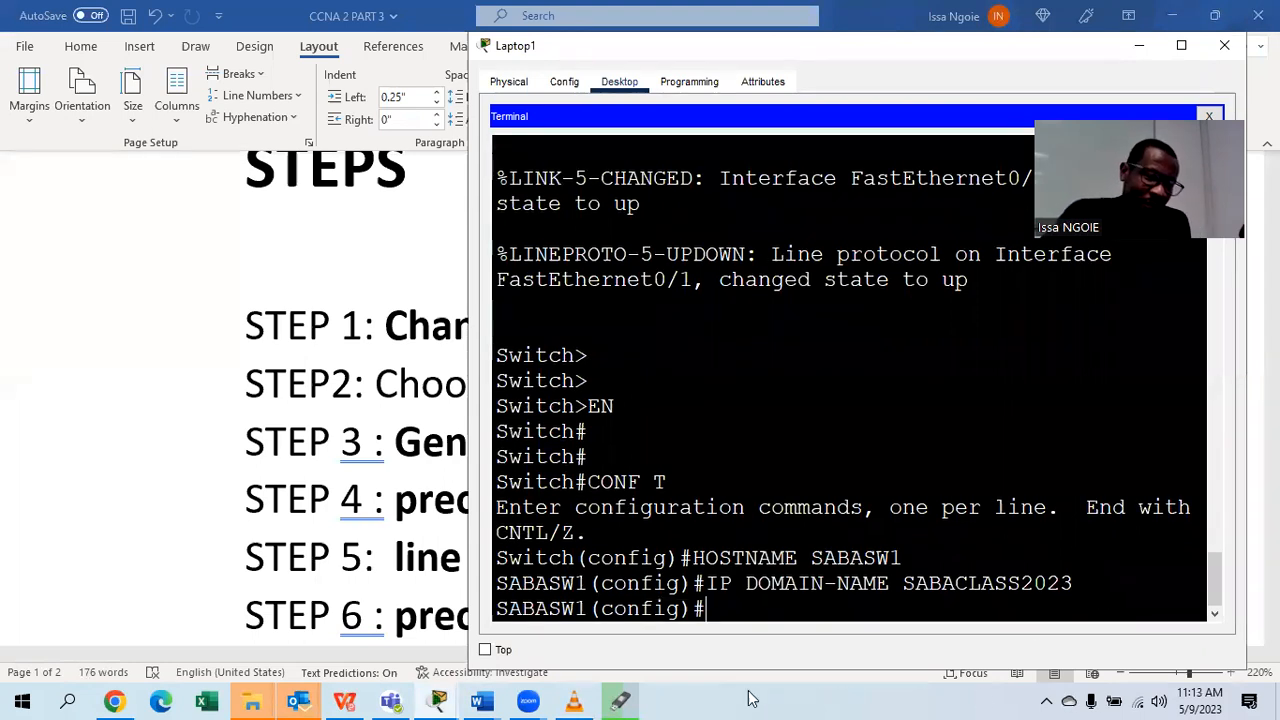
pyautogui.moveTo(481, 700)
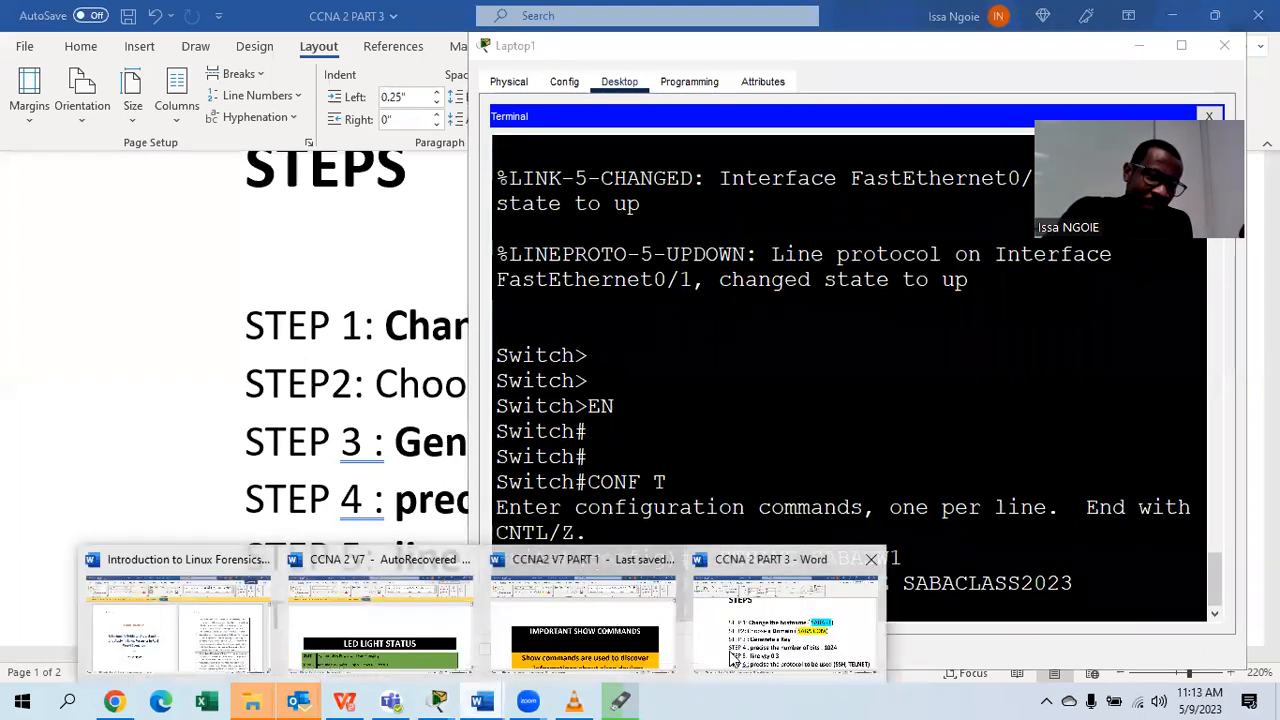
pyautogui.click(742, 622)
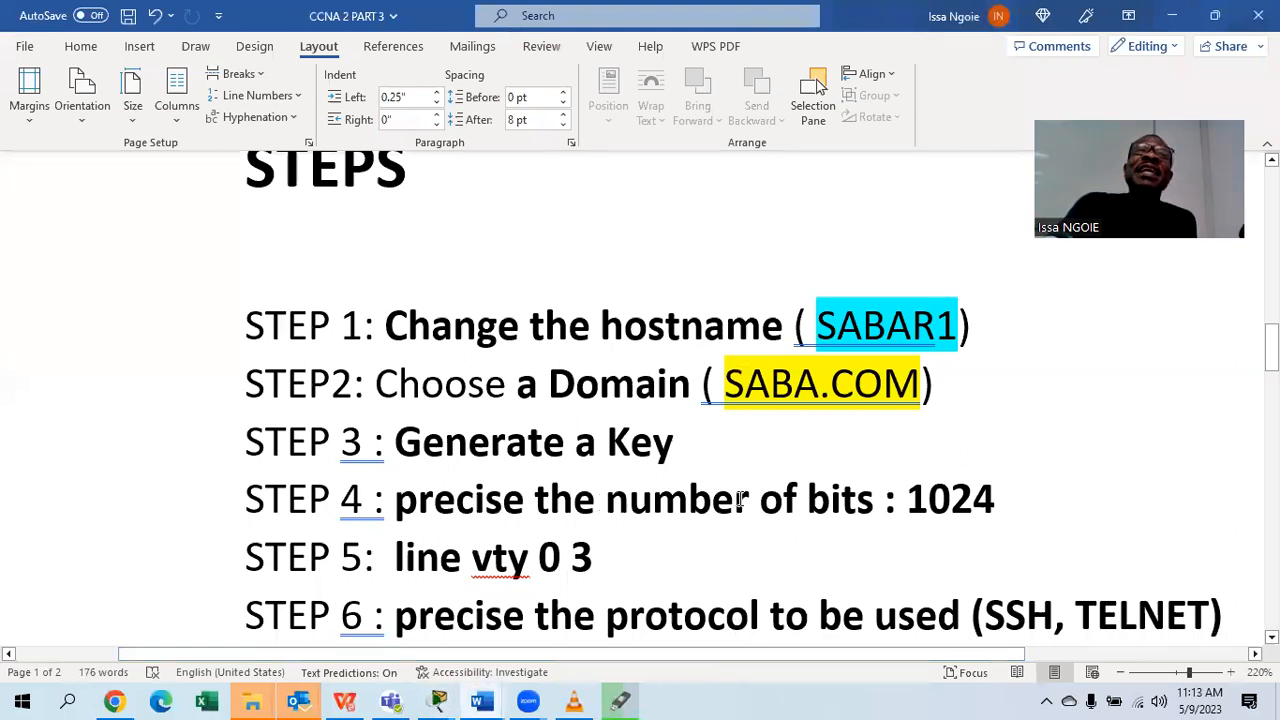
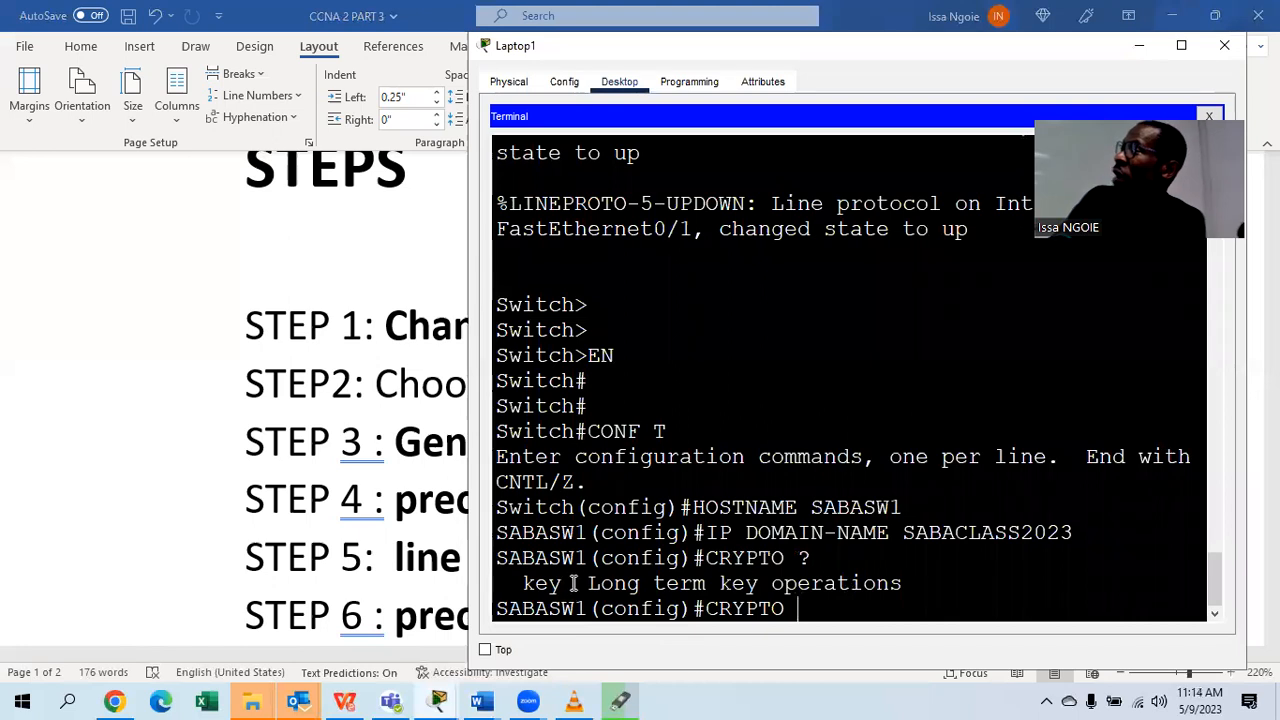
# Highlight the key option in the crypto help output and type KEY after CRYPTO.
pyautogui.moveTo(574, 583); pyautogui.dragTo(522, 584)
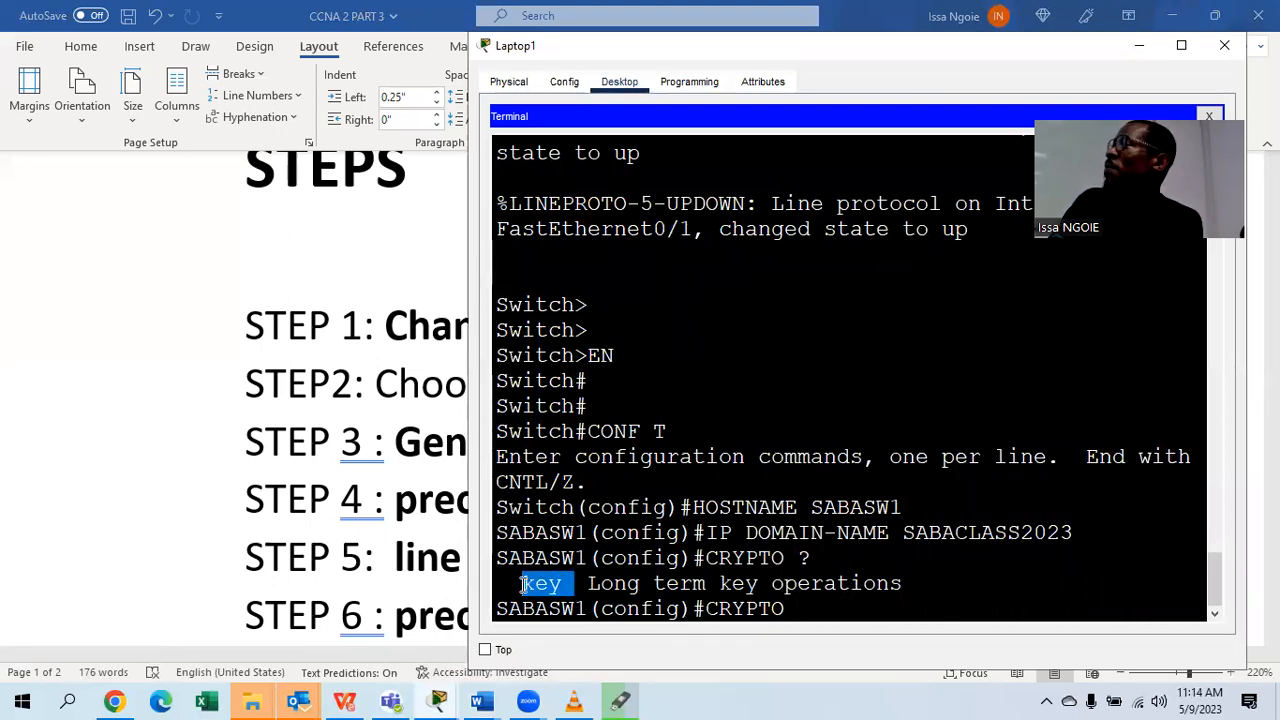
pyautogui.click(850, 608)
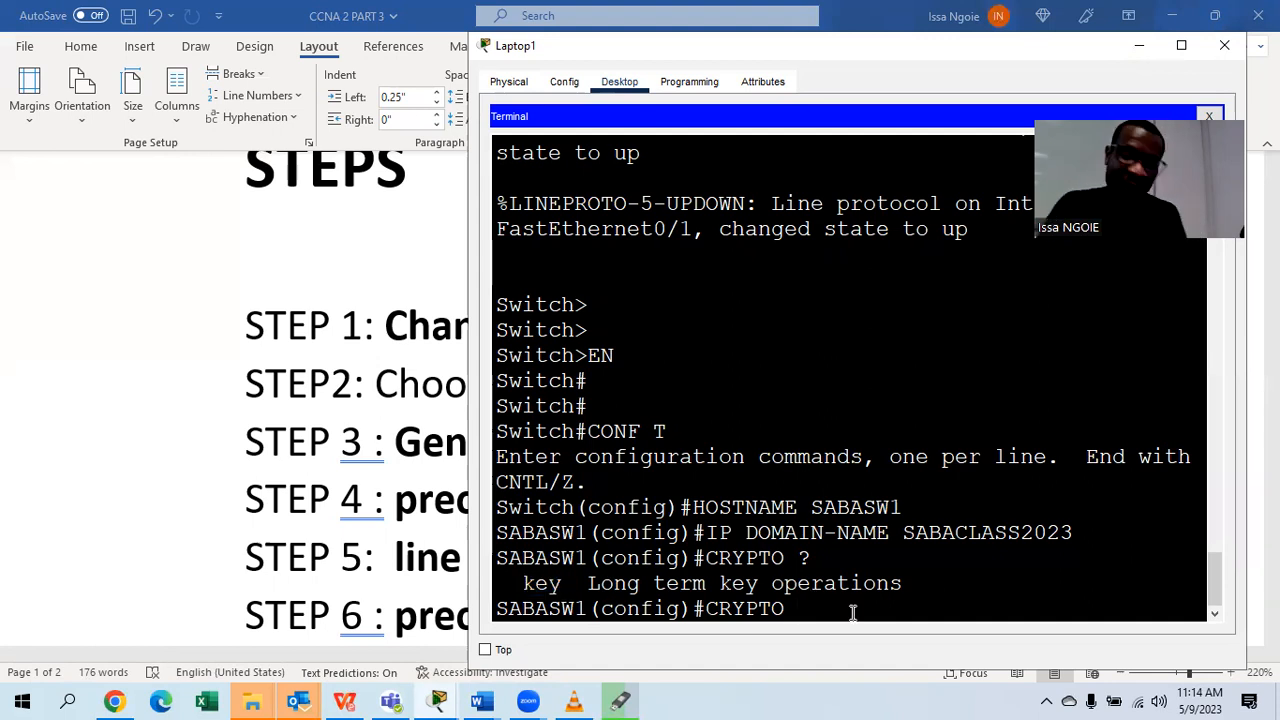
pyautogui.write('KEY')
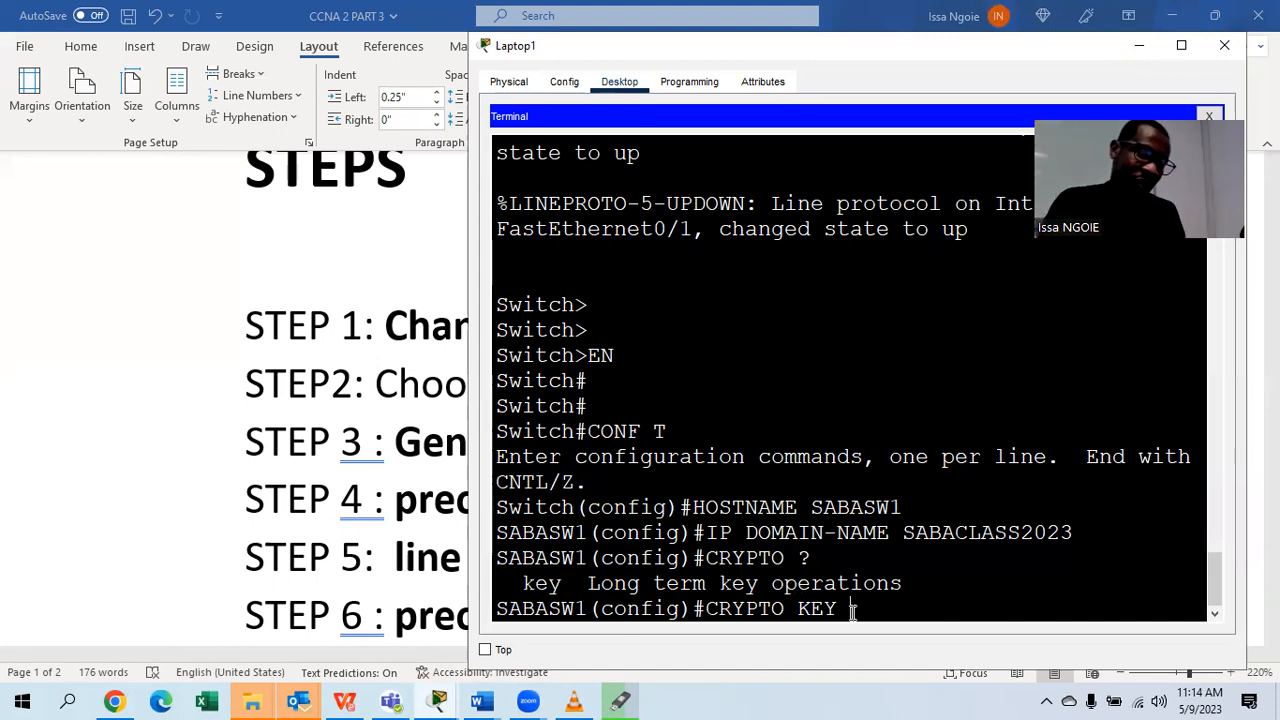
# List the crypto key options, point out generate and zeroize, then add GENERATE to the command.
pyautogui.write('?')
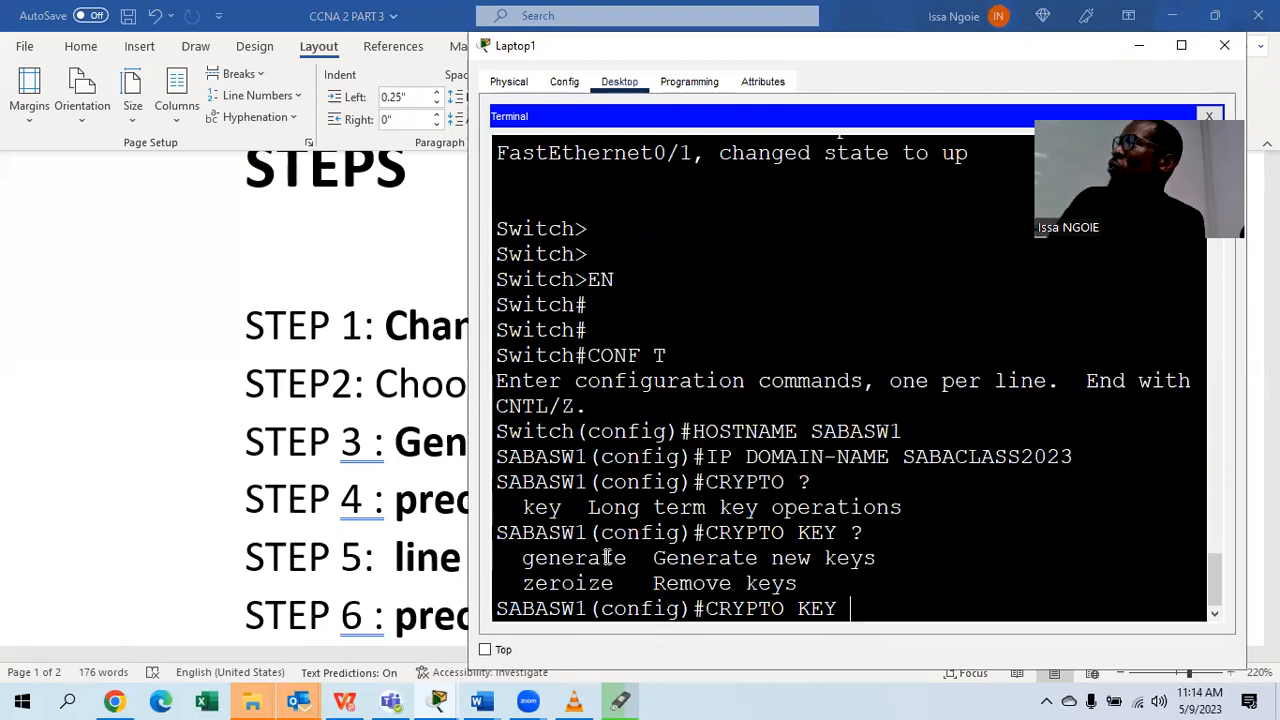
pyautogui.moveTo(631, 557); pyautogui.dragTo(524, 562)
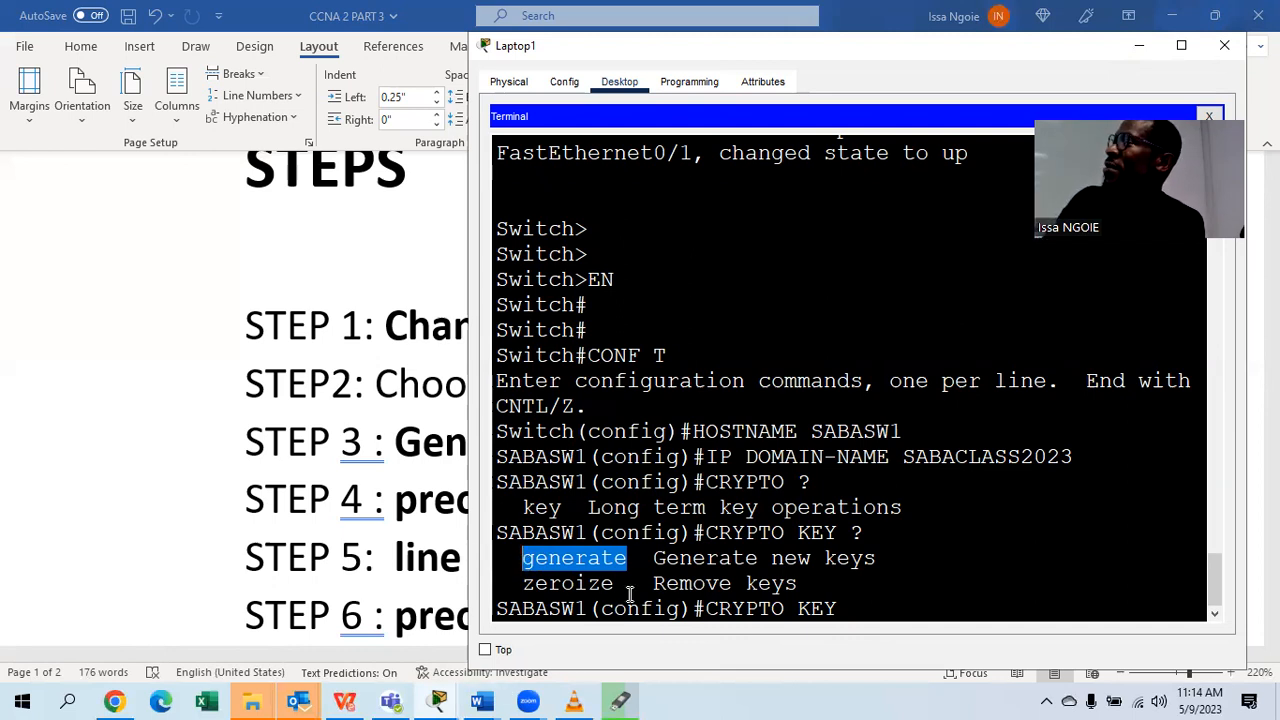
pyautogui.moveTo(617, 586); pyautogui.dragTo(524, 590)
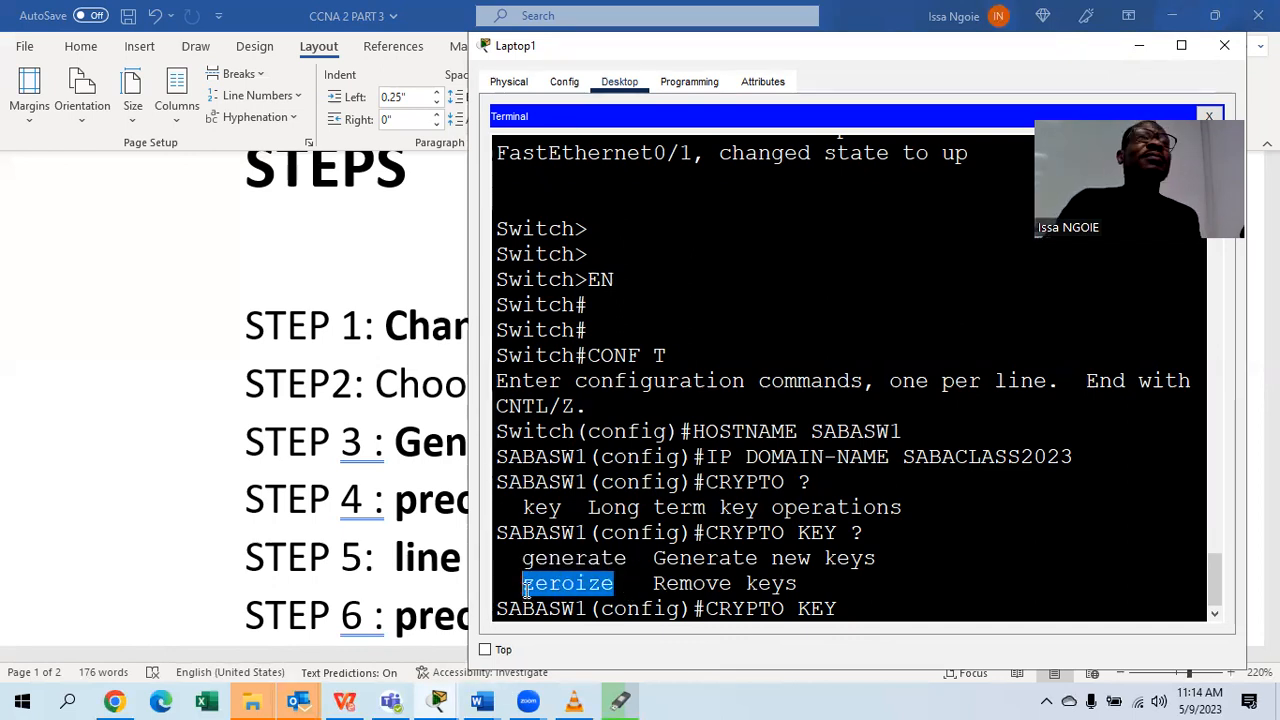
pyautogui.click(526, 591)
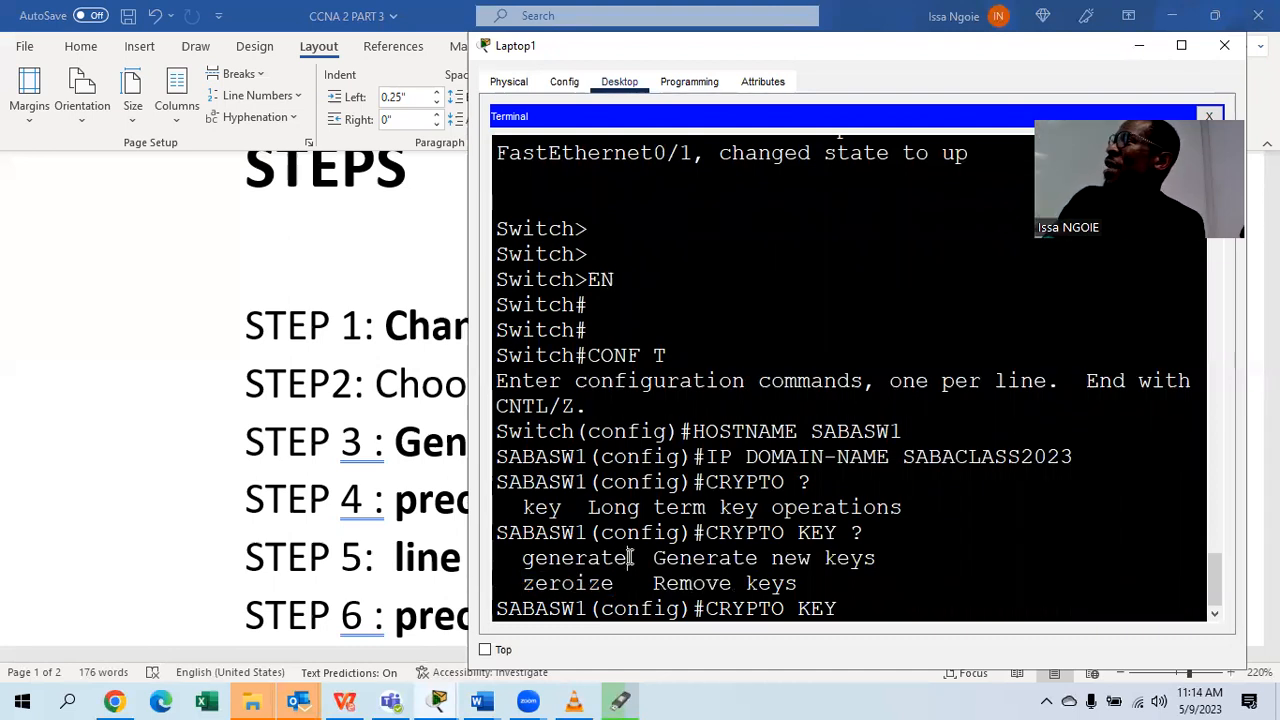
pyautogui.moveTo(628, 559); pyautogui.dragTo(527, 568)
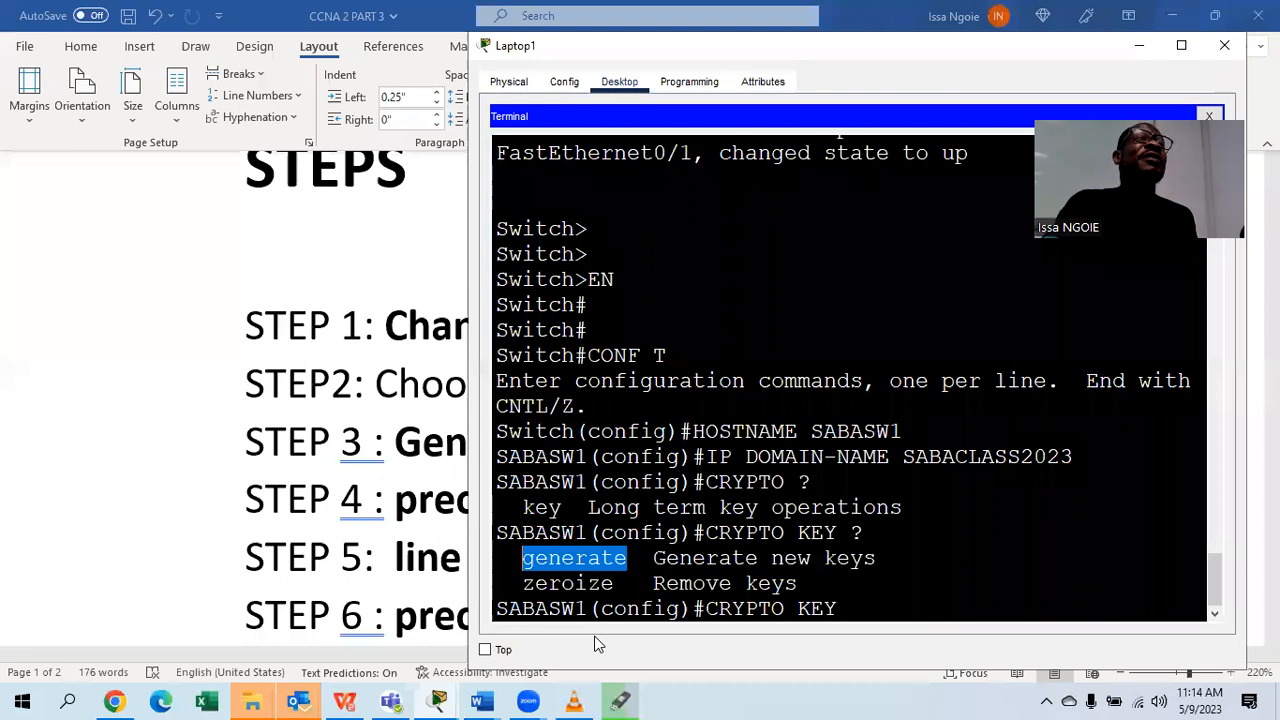
pyautogui.click(873, 606)
pyautogui.write('GENERATE')
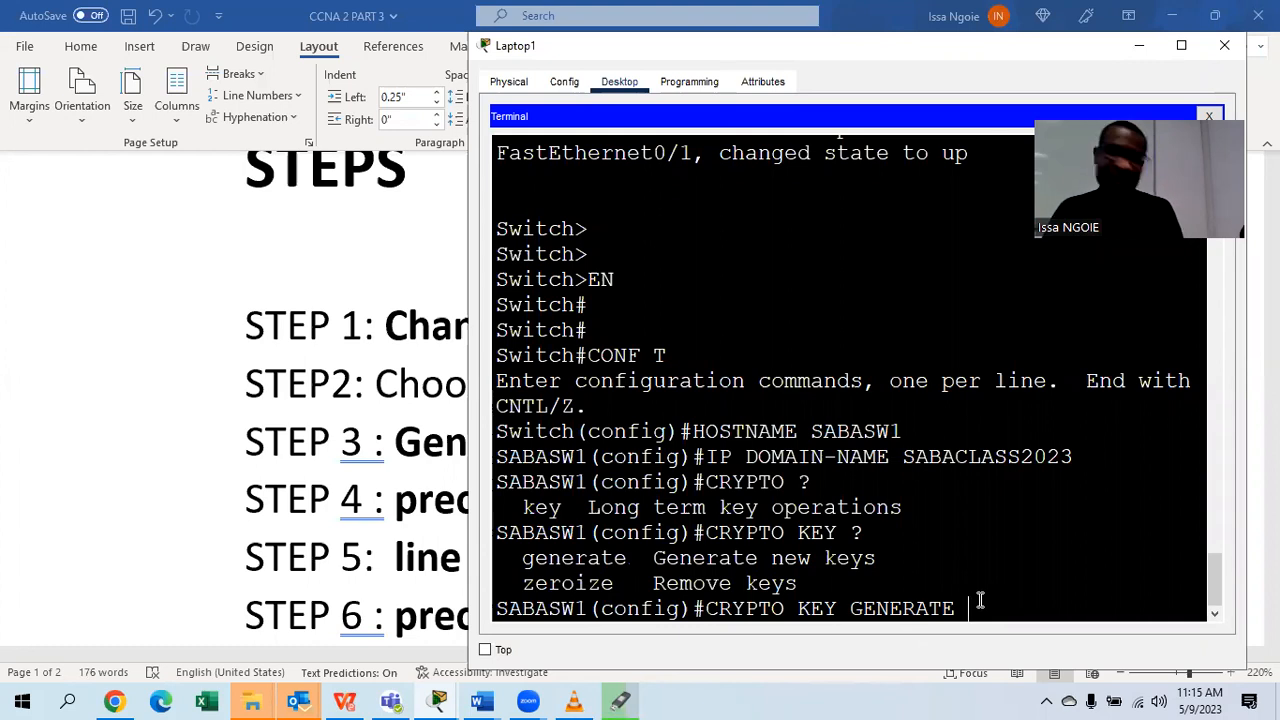
# Run crypto key generate rsa and answer 1024 as the modulus size.
pyautogui.write('?')
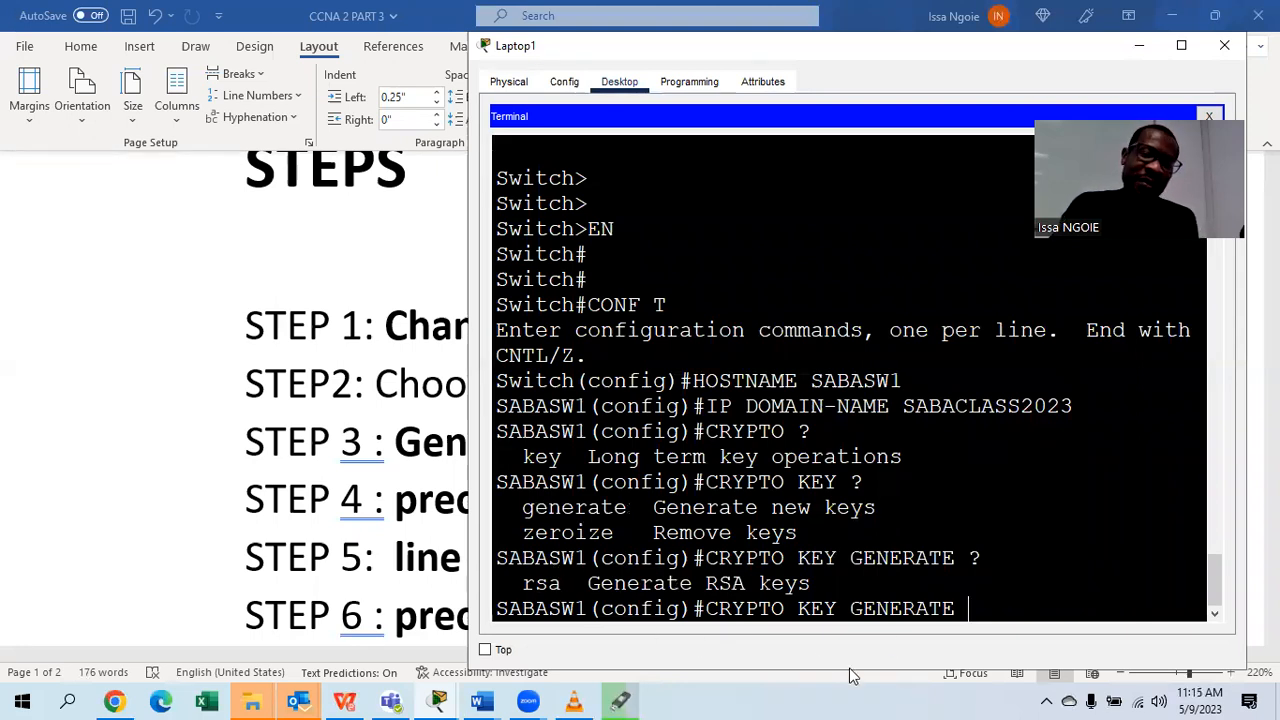
pyautogui.write('RSA')
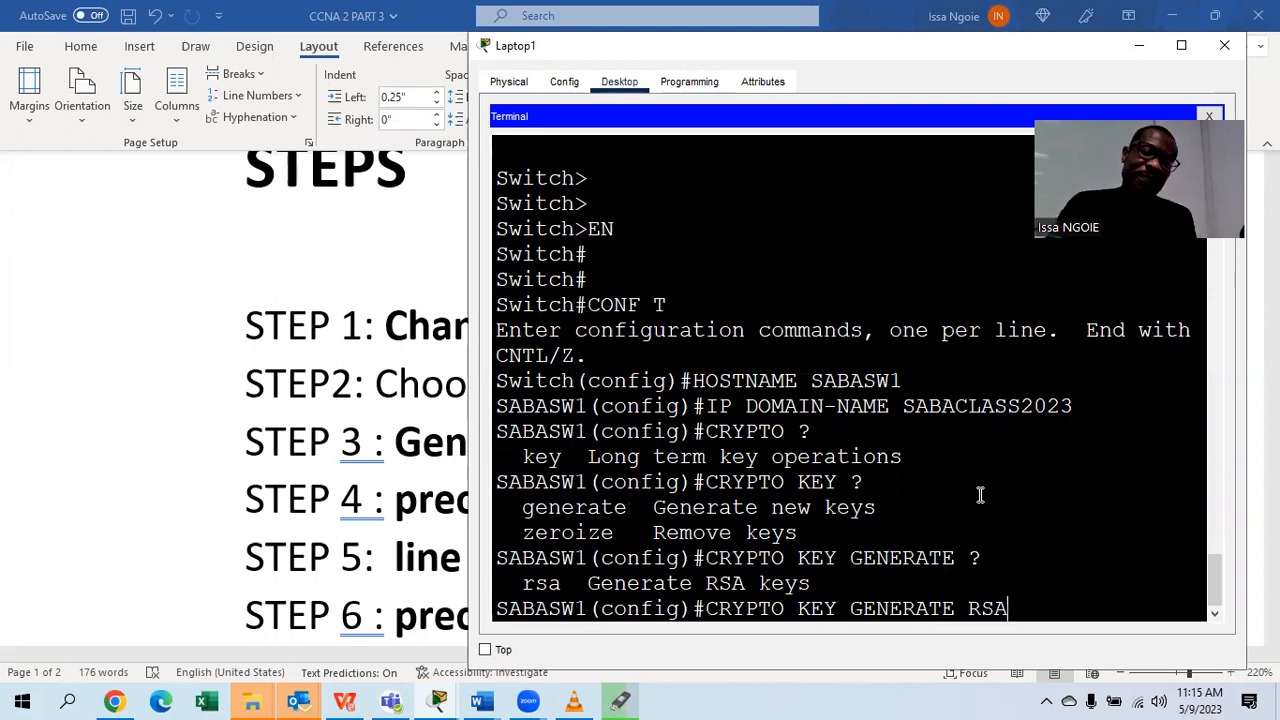
pyautogui.press('Return')
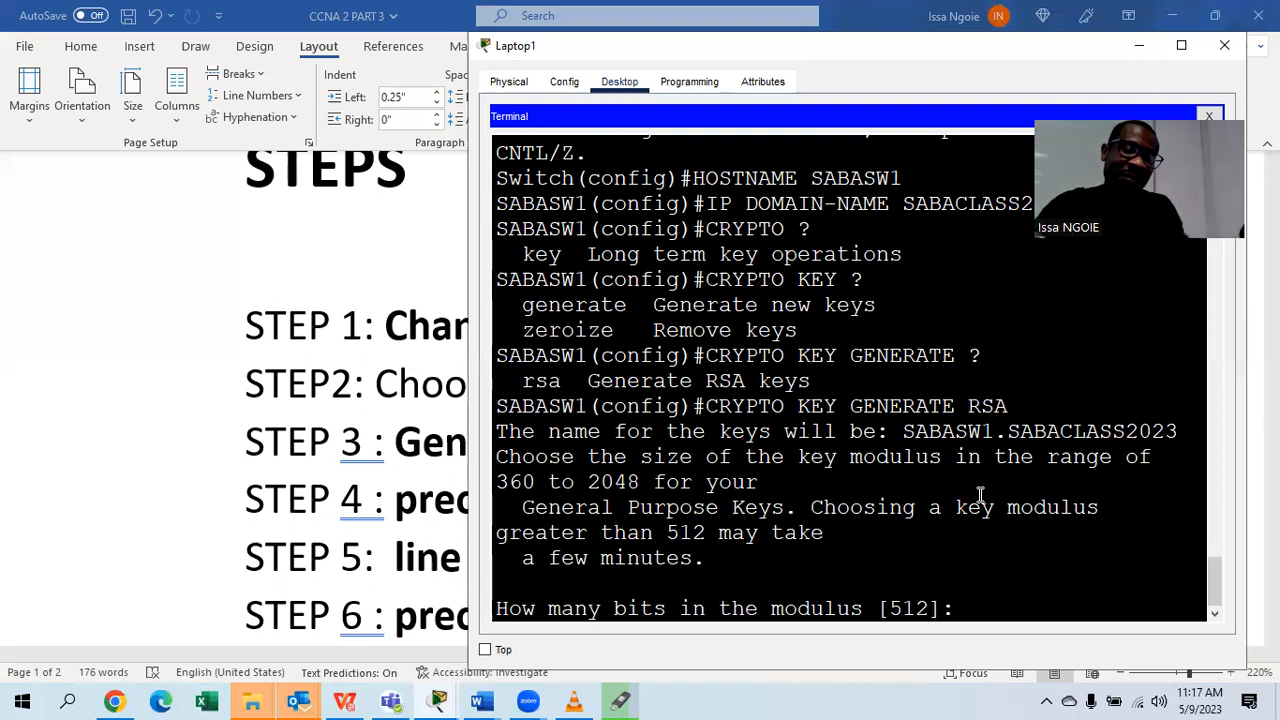
pyautogui.write('10124')
pyautogui.press('BackSpace')
pyautogui.press('BackSpace')
pyautogui.press('BackSpace')
pyautogui.write('24')
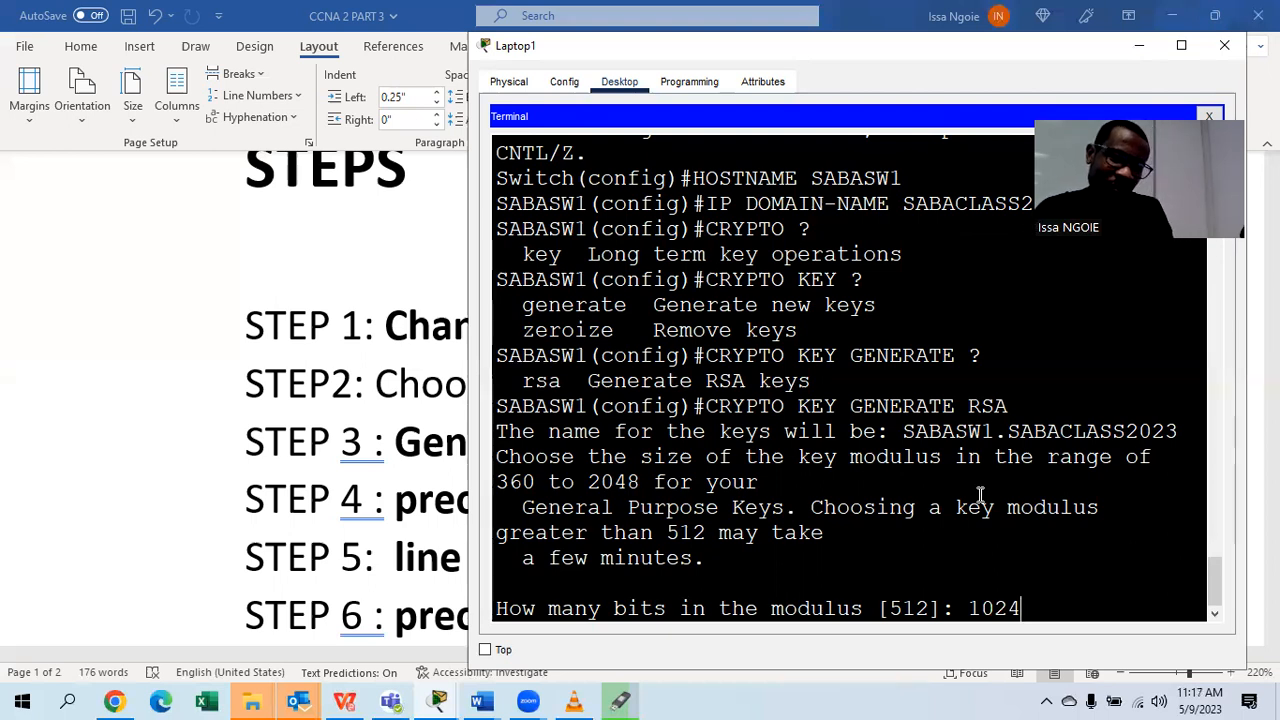
pyautogui.press('Return')
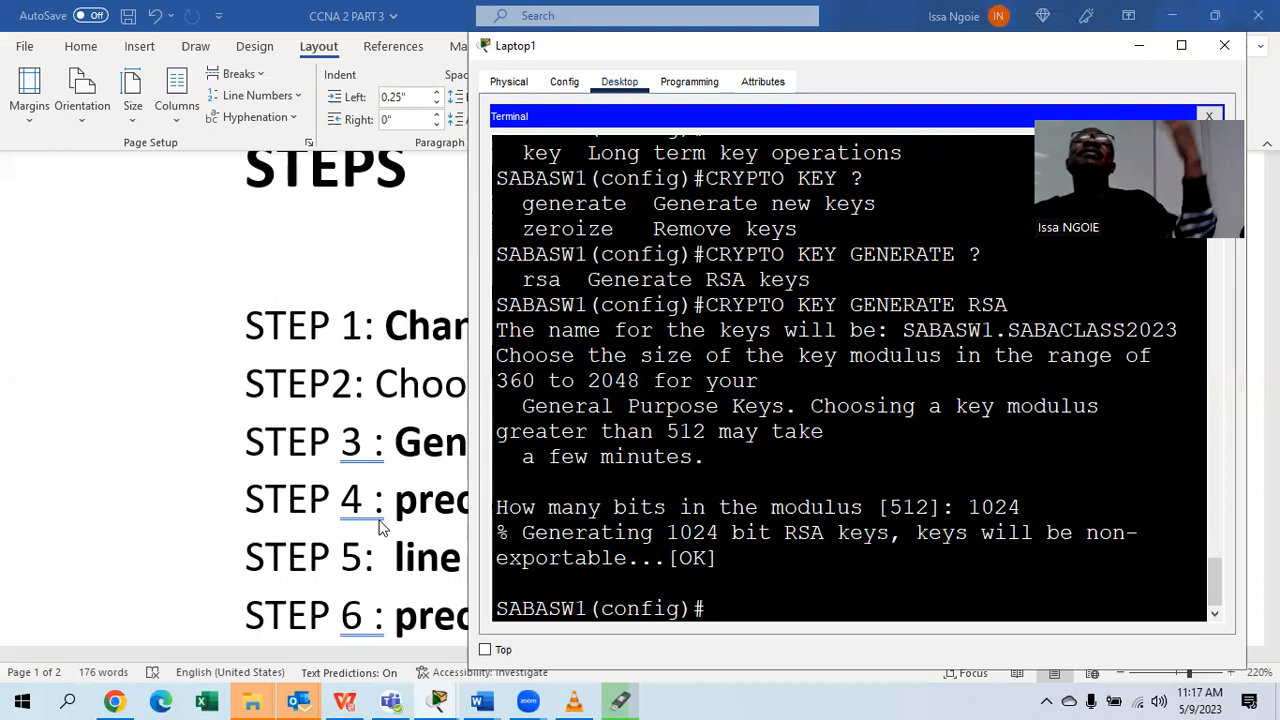
pyautogui.click(352, 458)
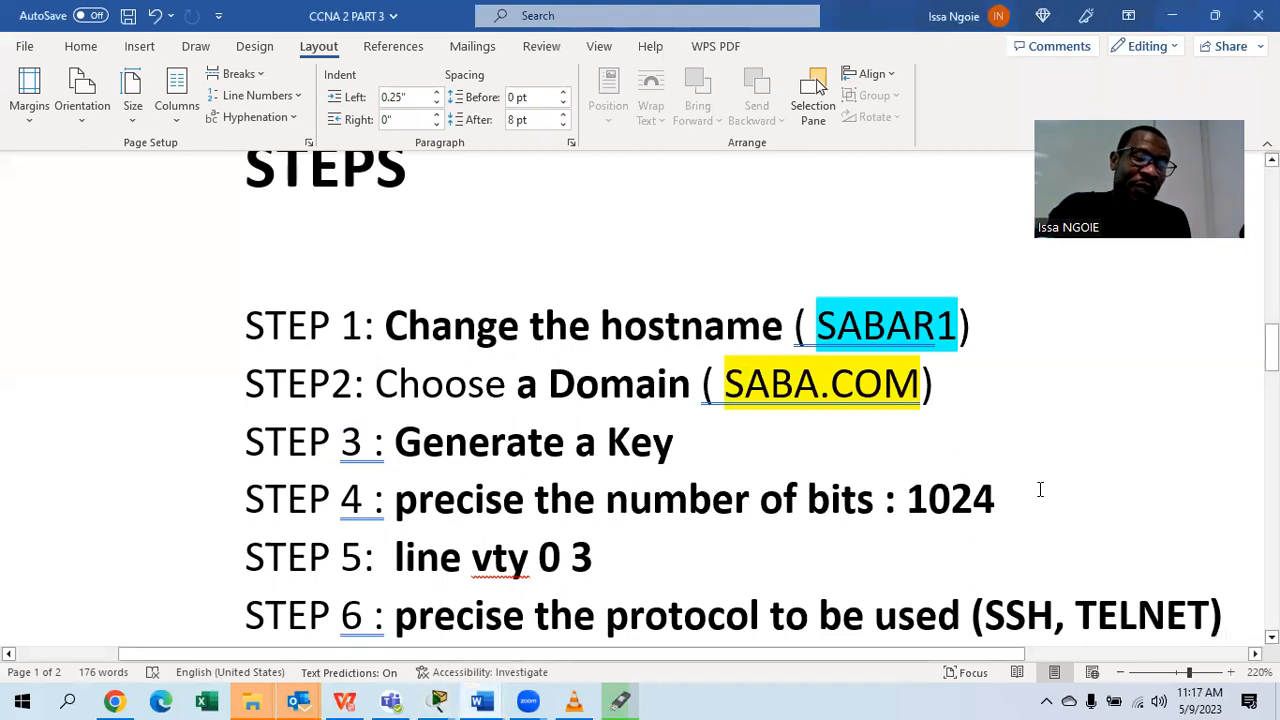
# Scroll through the Word SSH steps list, then return to the Laptop1 terminal.
pyautogui.scroll(-2, 1040, 489)
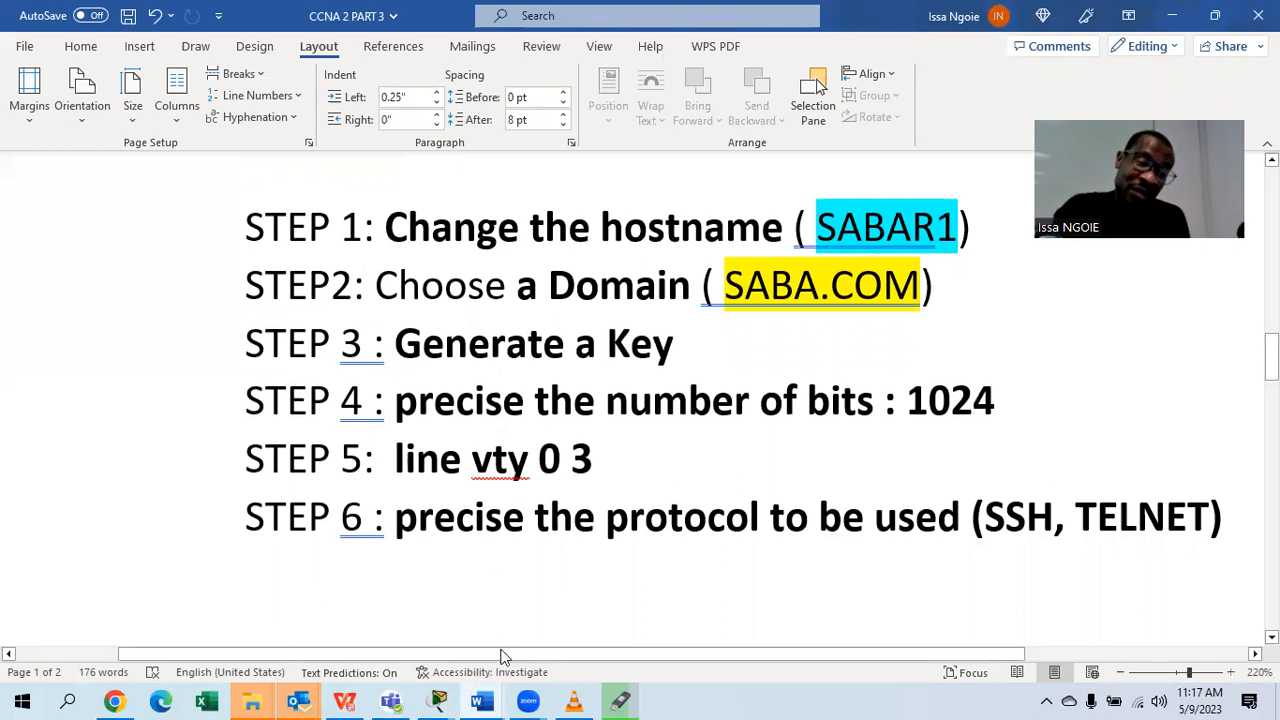
pyautogui.moveTo(438, 700)
pyautogui.click(706, 624)
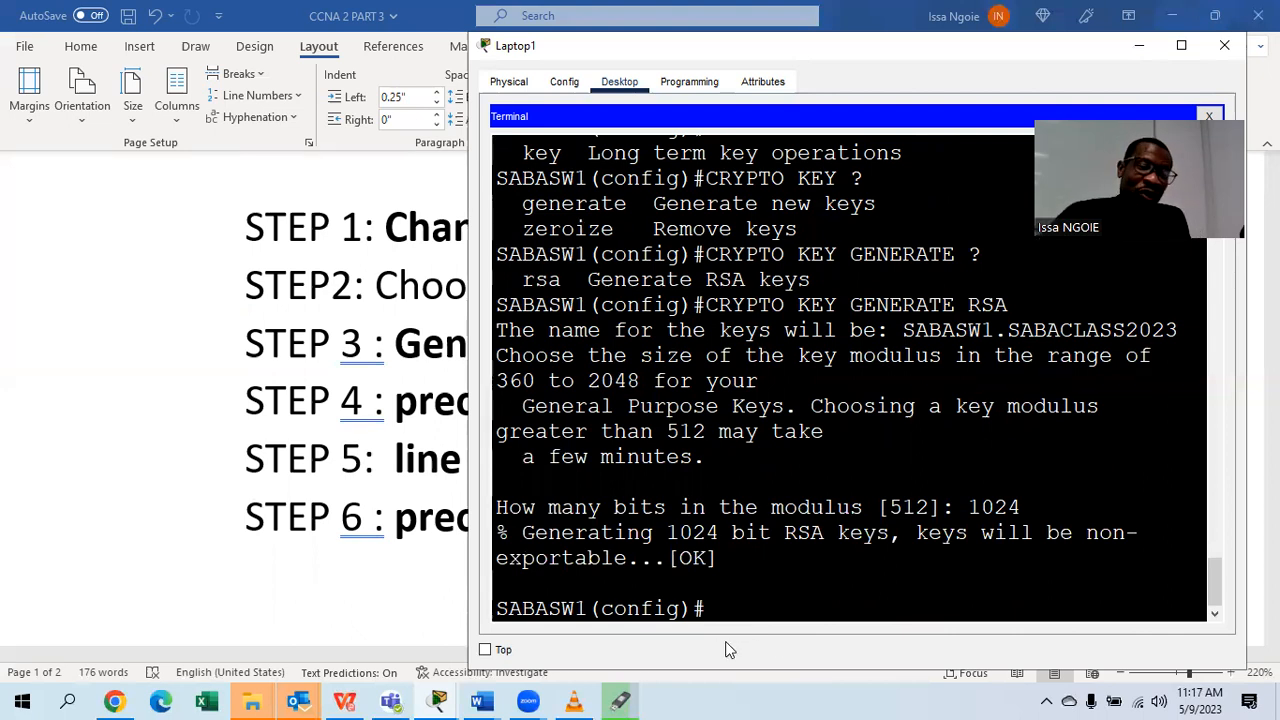
# Check the next step in Word, then enter LINE VTY 0 4 on SABASW1.
pyautogui.click(371, 556)
pyautogui.scroll(-3, 671, 414)
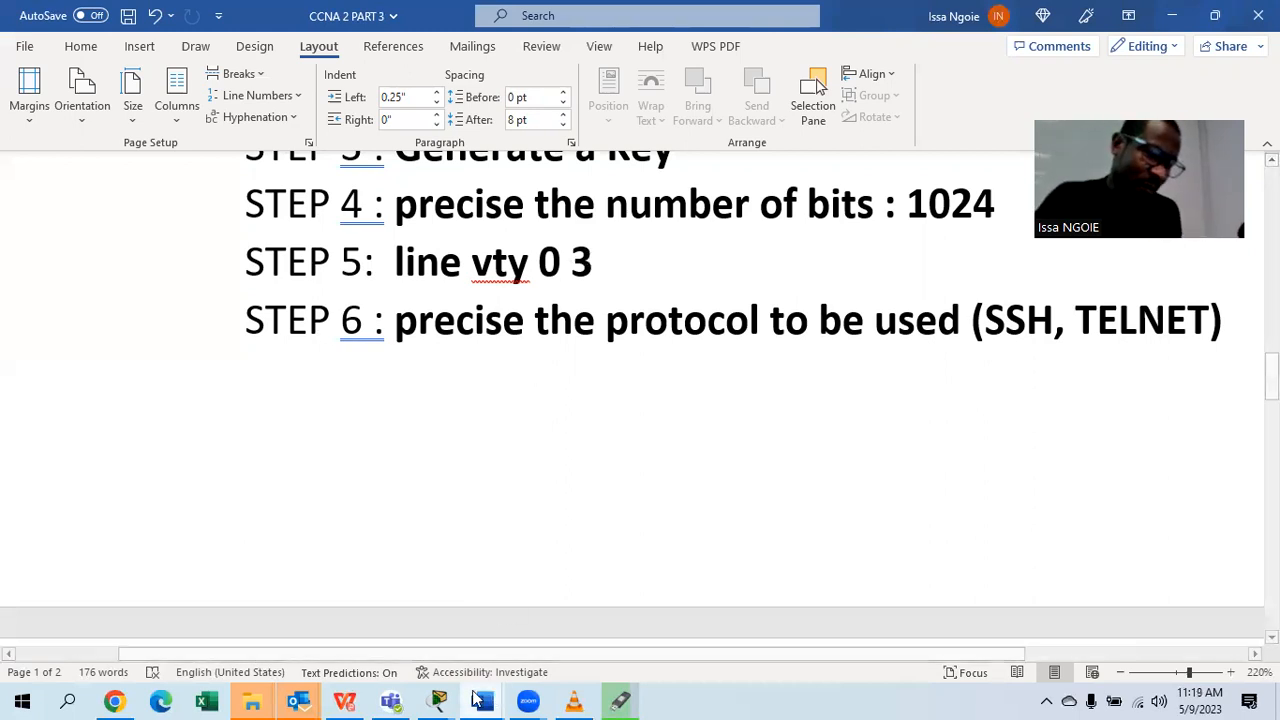
pyautogui.moveTo(443, 700)
pyautogui.click(711, 628)
pyautogui.write('LINE V')
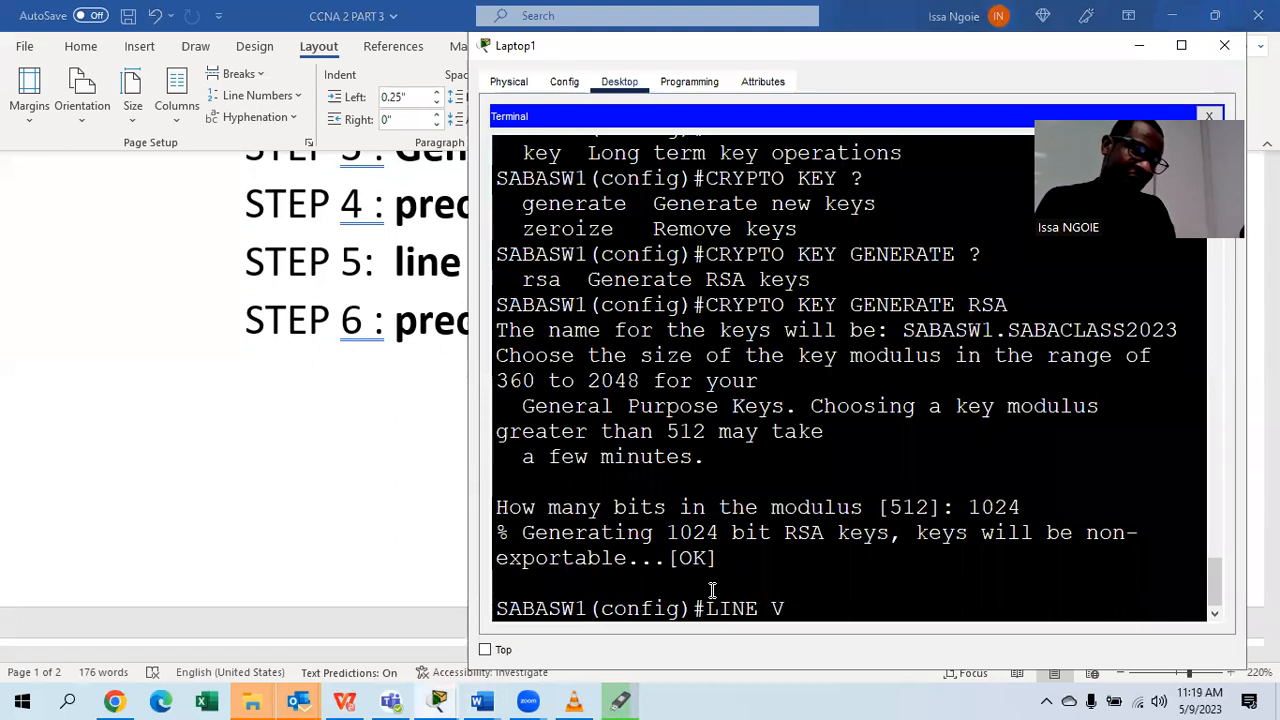
pyautogui.write('TY ')
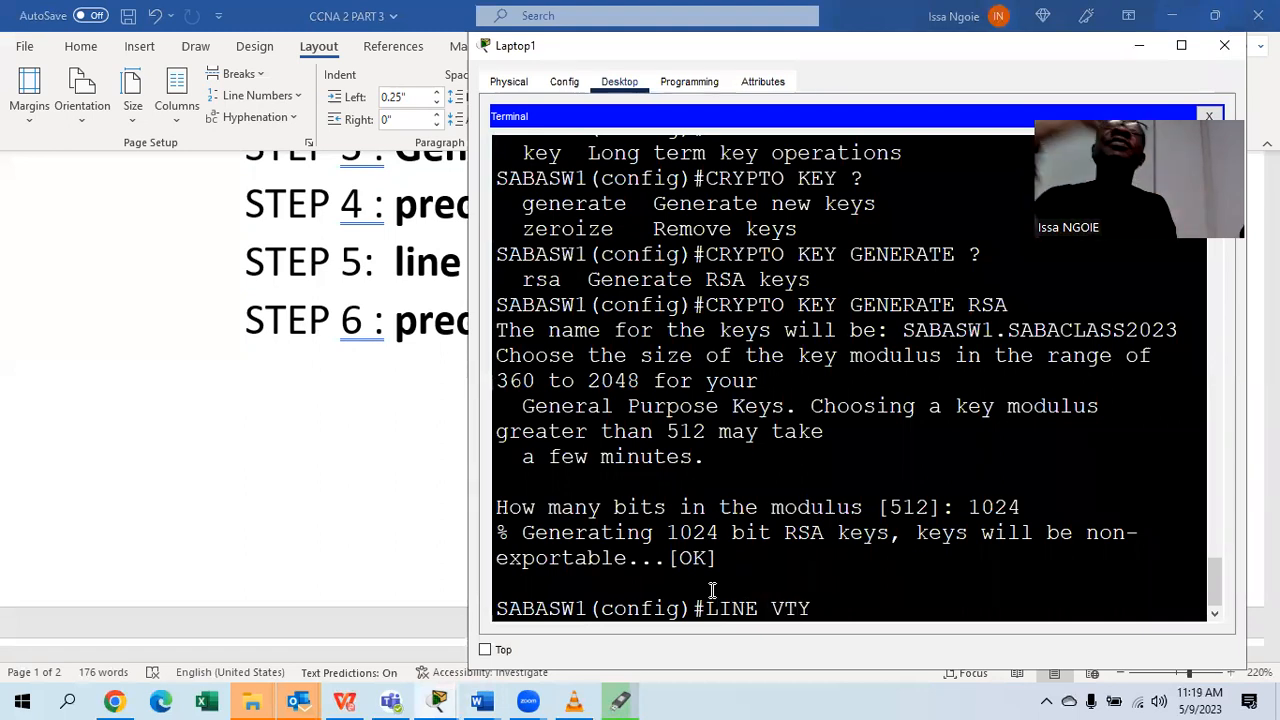
pyautogui.write('0 4')
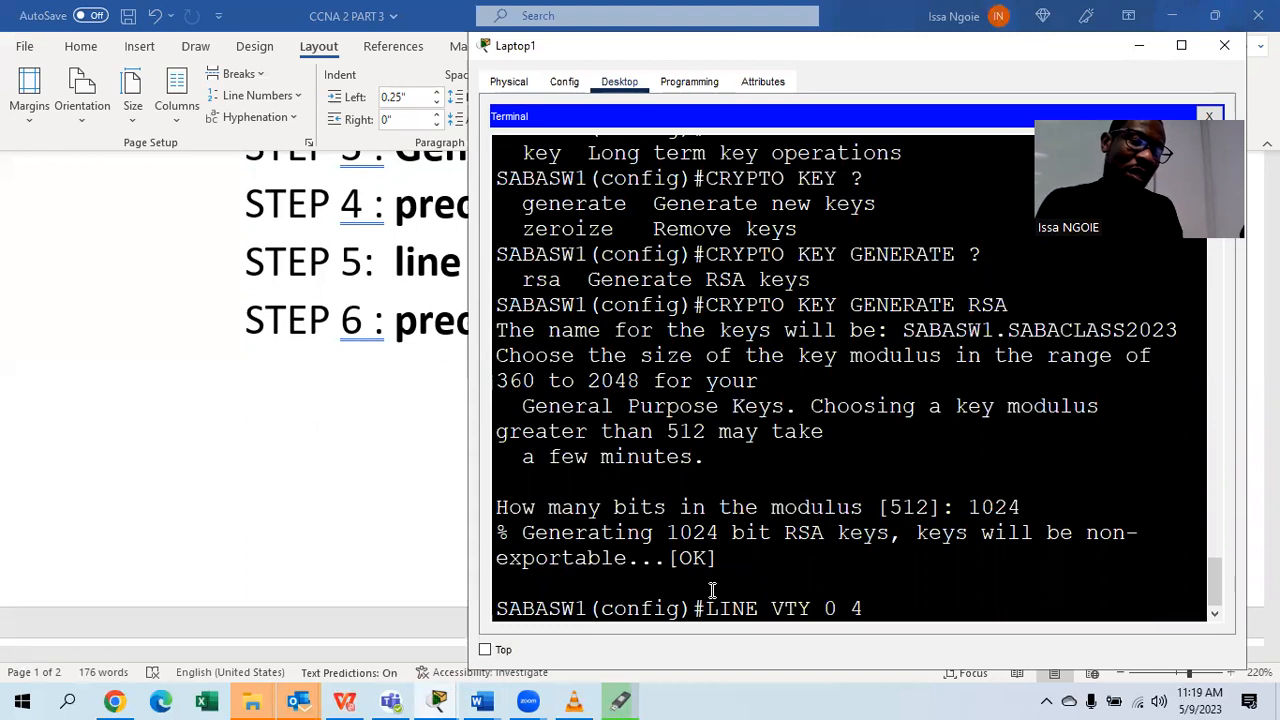
pyautogui.press('Return')
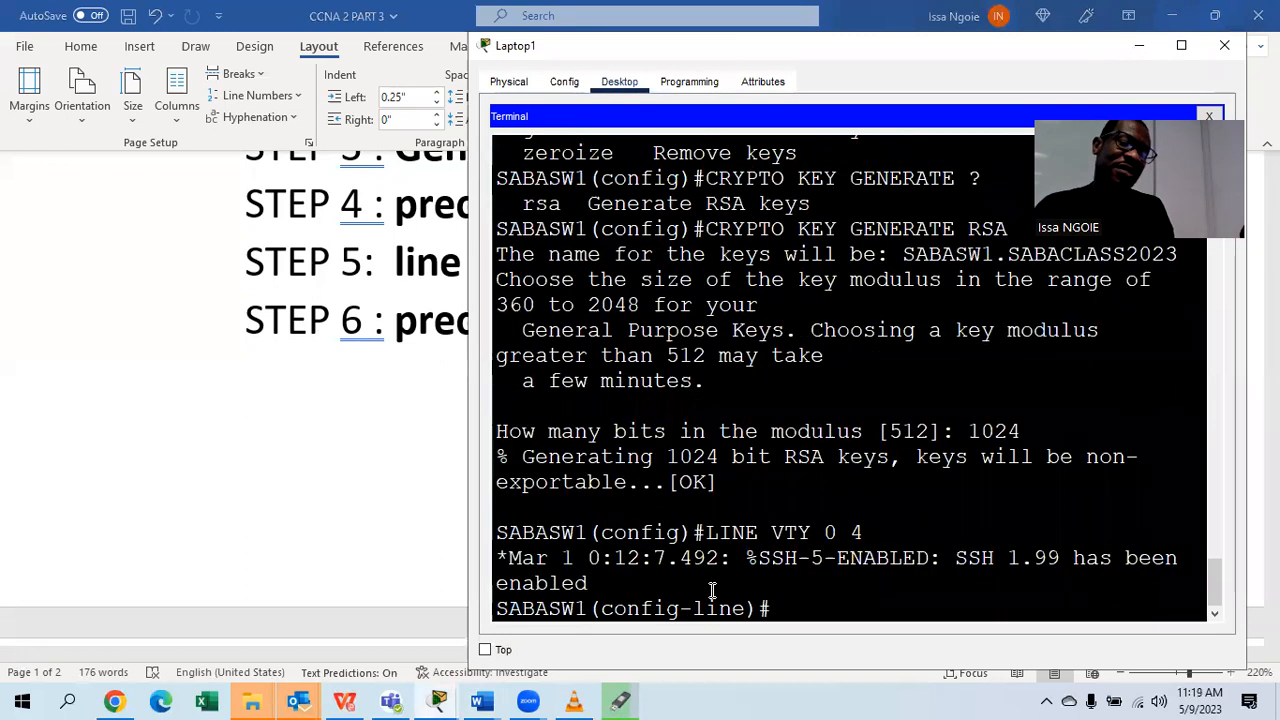
# Scroll the Word document back up to STEP 1, glancing at the Laptop1 terminal in between.
pyautogui.click(341, 420)
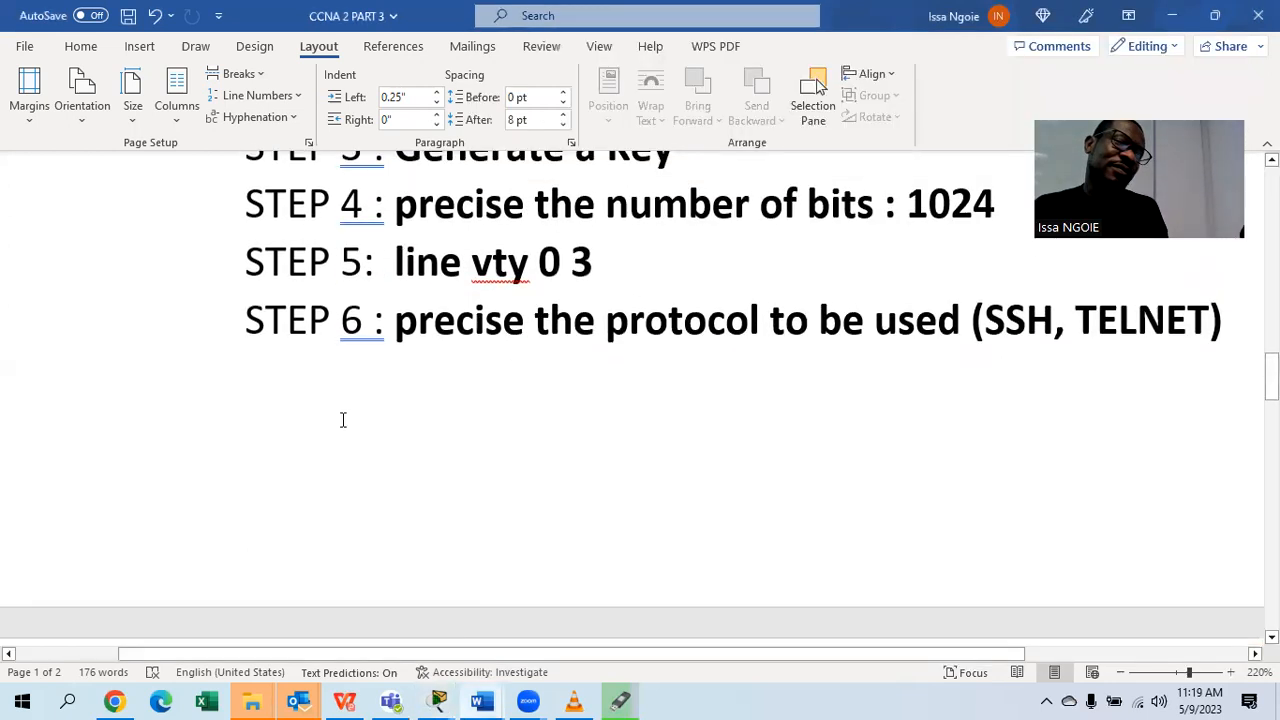
pyautogui.scroll(3, 342, 420)
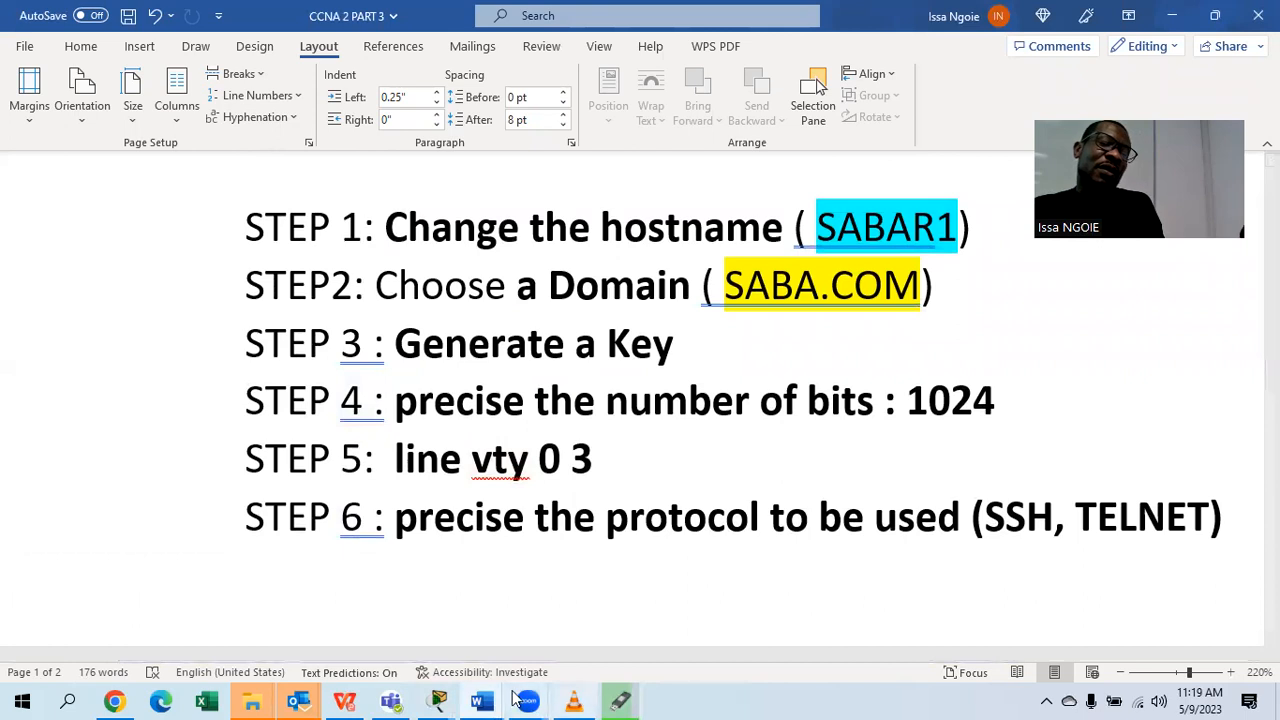
pyautogui.moveTo(438, 700)
pyautogui.click(760, 625)
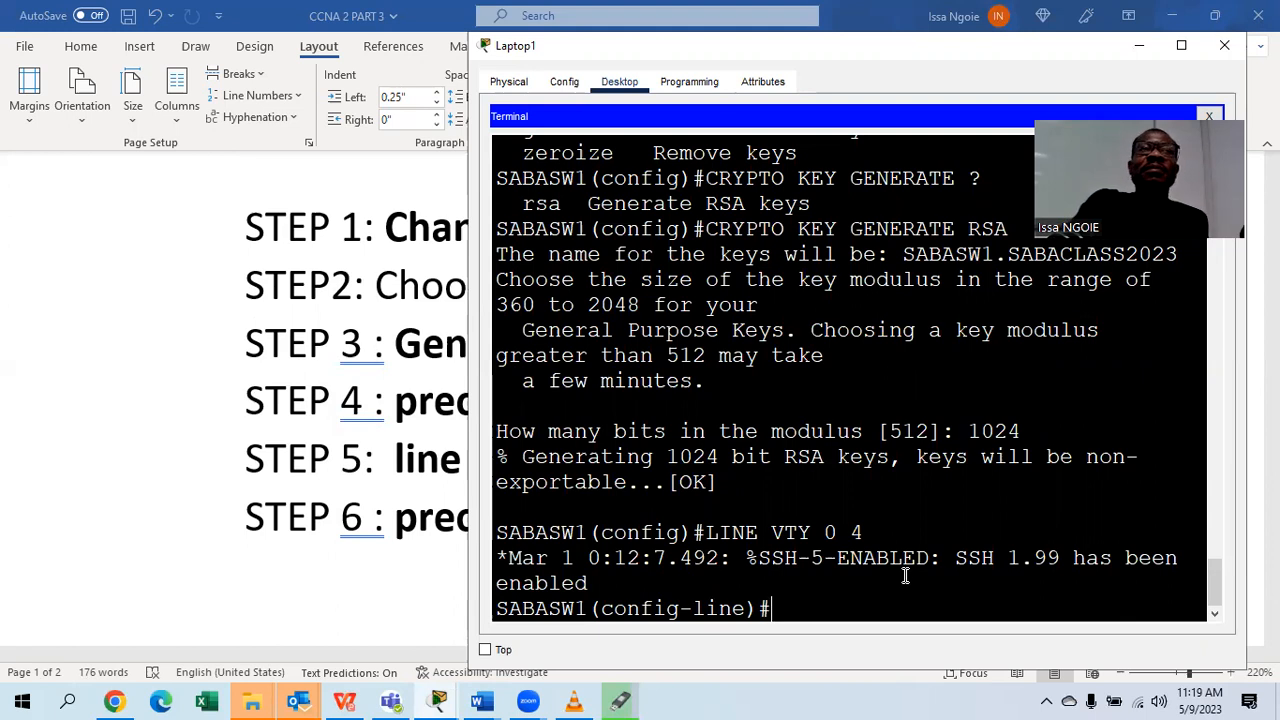
pyautogui.click(326, 569)
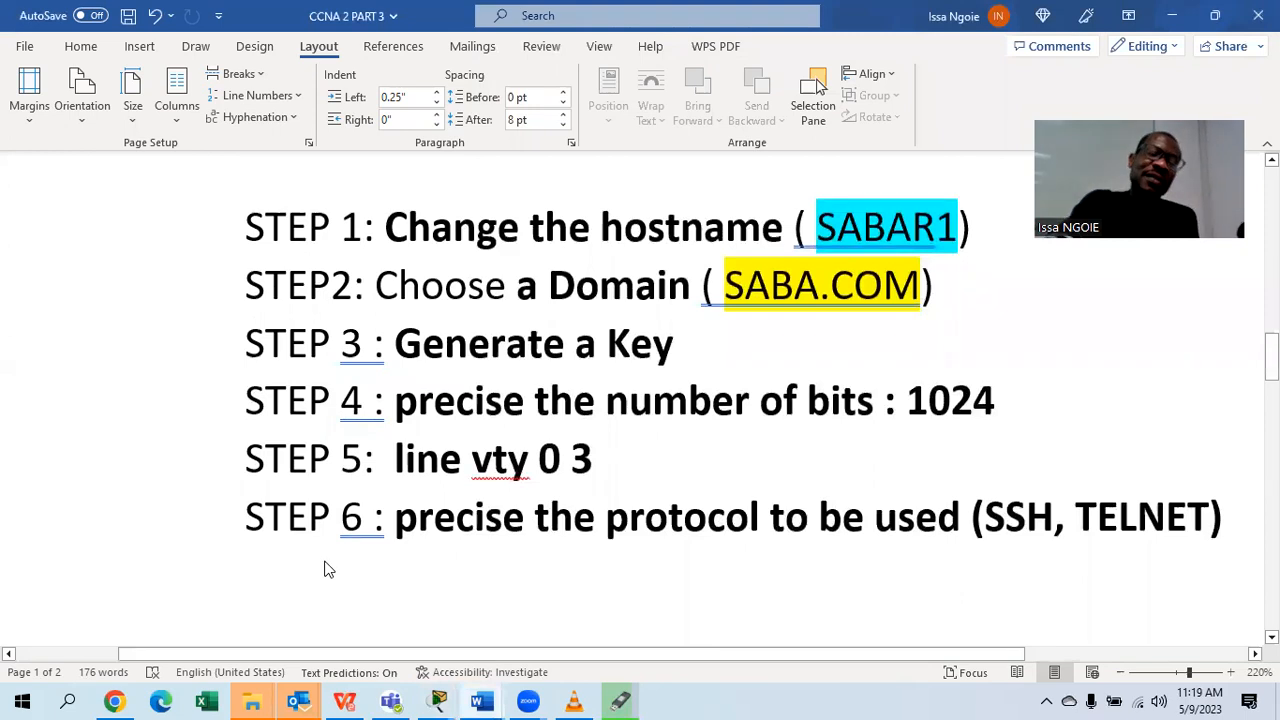
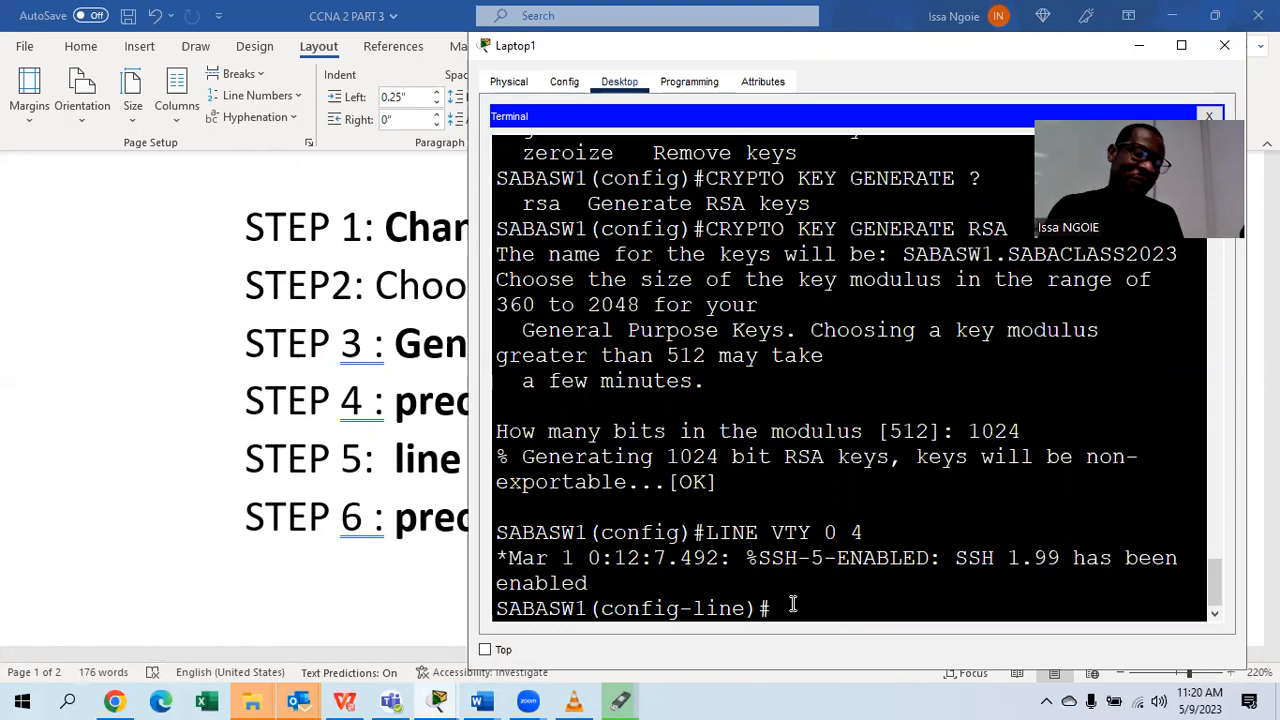
# Restrict SABASW1's vty lines with TRANSPORT INPUT SSH and LOGIN LOCAL.
pyautogui.write('TRANSPO')
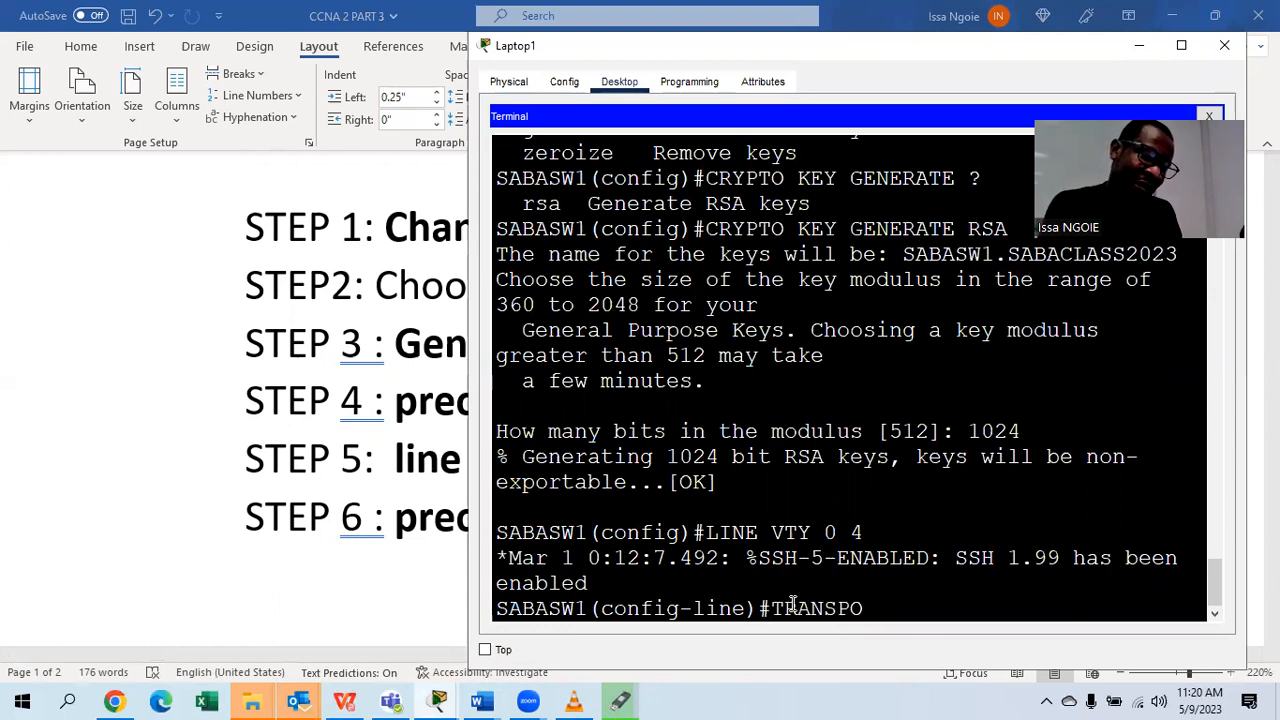
pyautogui.write('RT INPUT SSH')
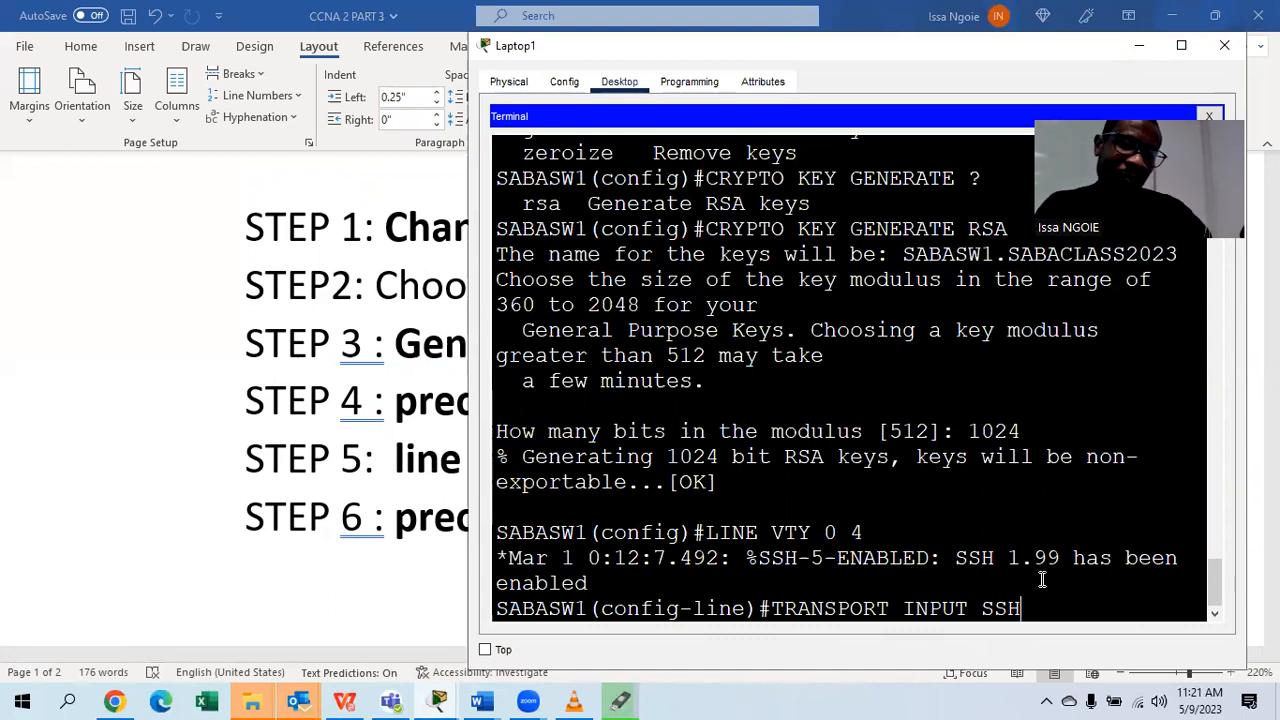
pyautogui.press('Return')
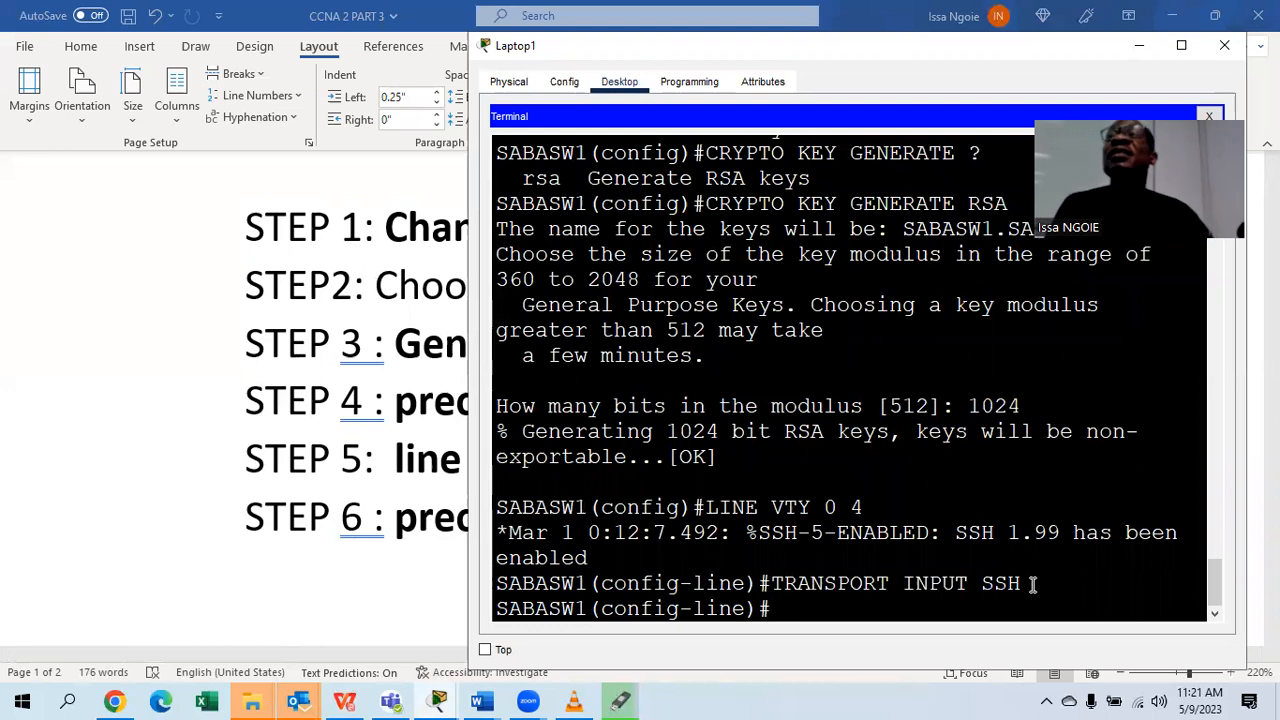
pyautogui.write('LO')
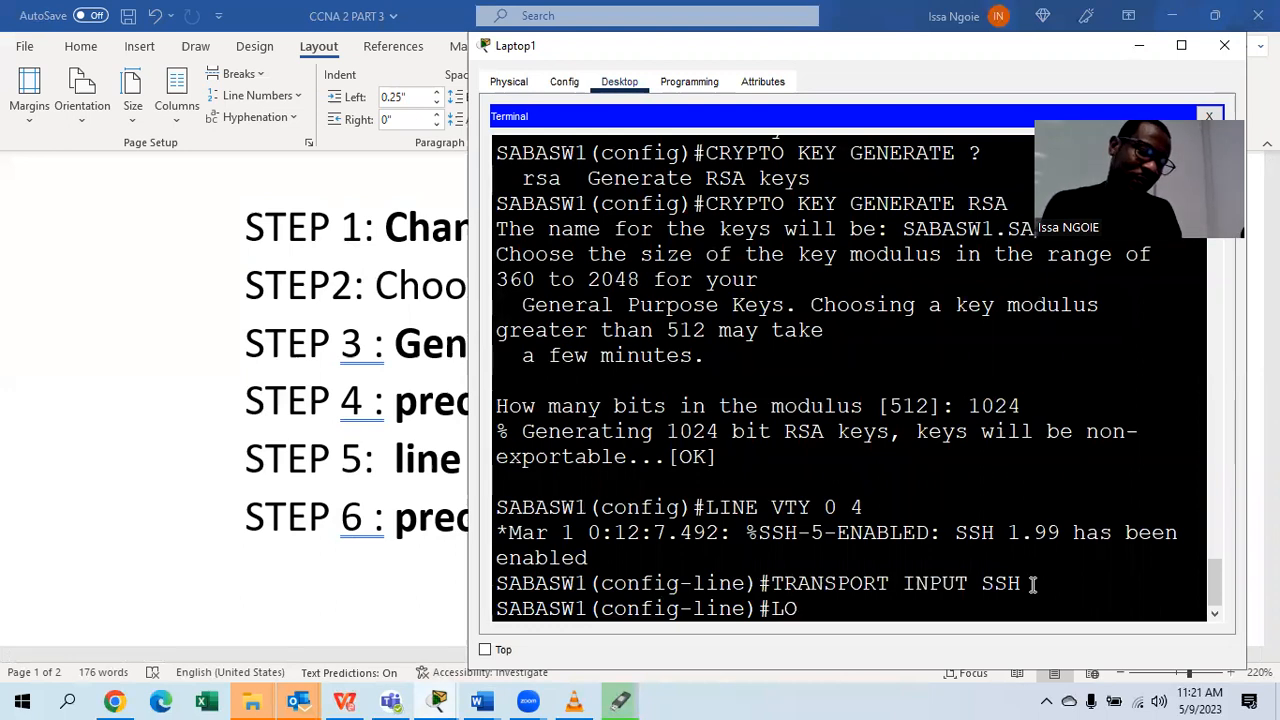
pyautogui.write('GIN LOCAL')
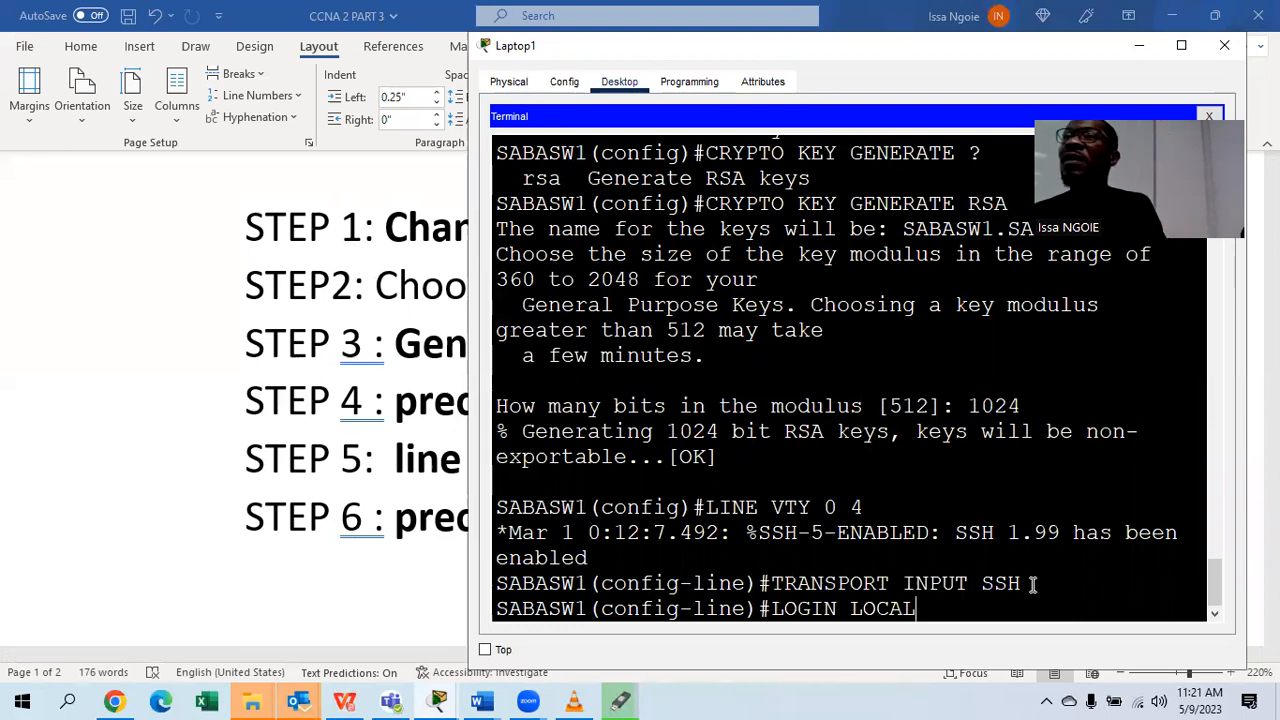
pyautogui.press('Return')
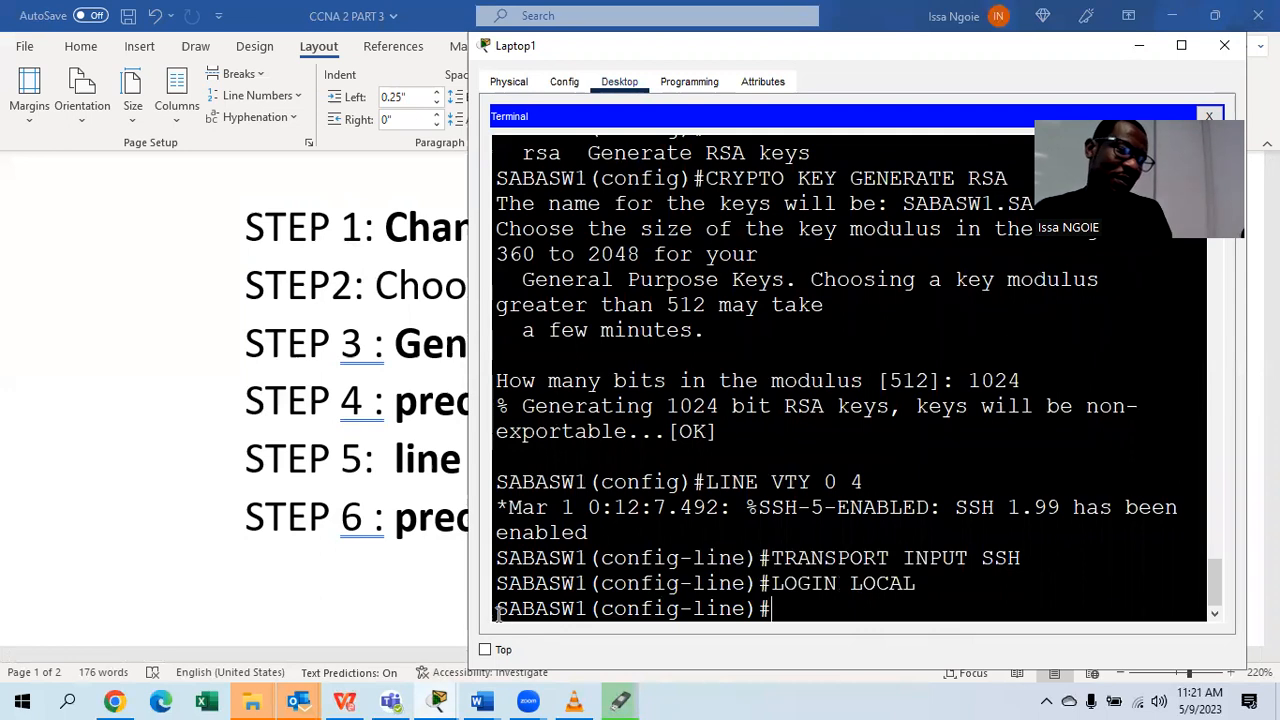
pyautogui.click(407, 589)
# Scroll the Word guide down to STEPs 7–9, then return to the Laptop1 terminal.
pyautogui.scroll(-2, 407, 589)
pyautogui.scroll(-5, 407, 589)
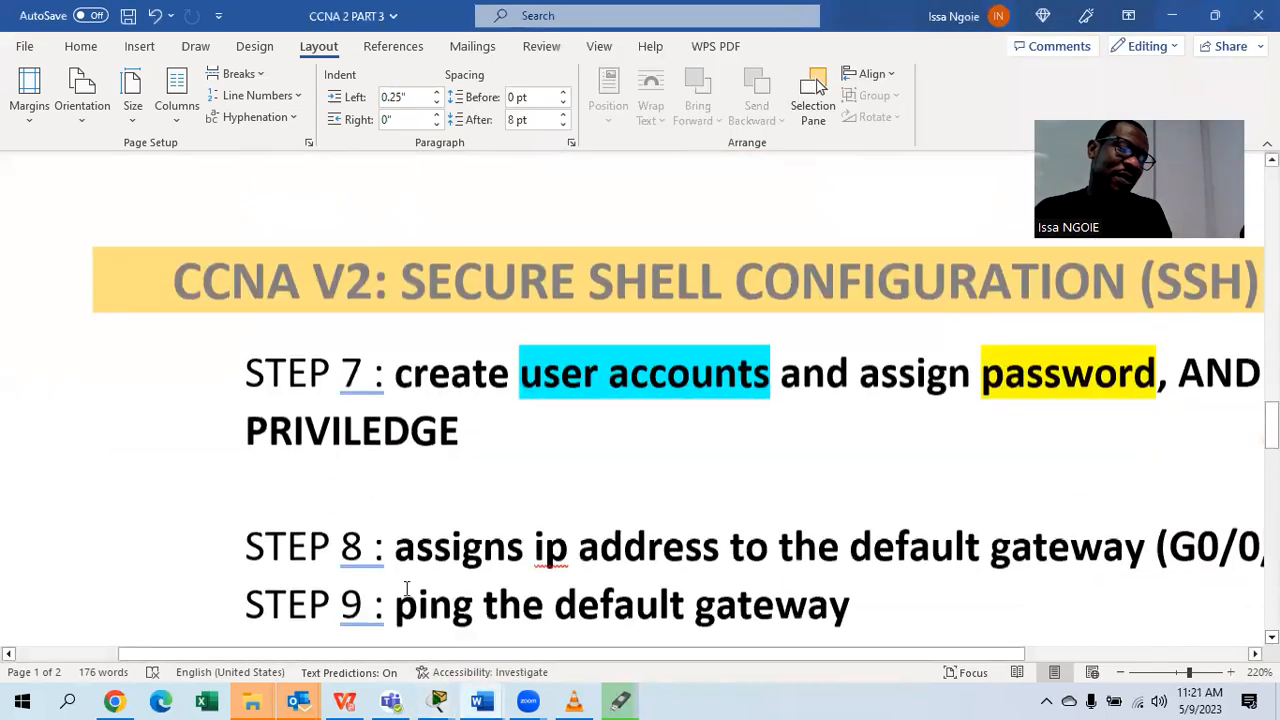
pyautogui.moveTo(440, 700)
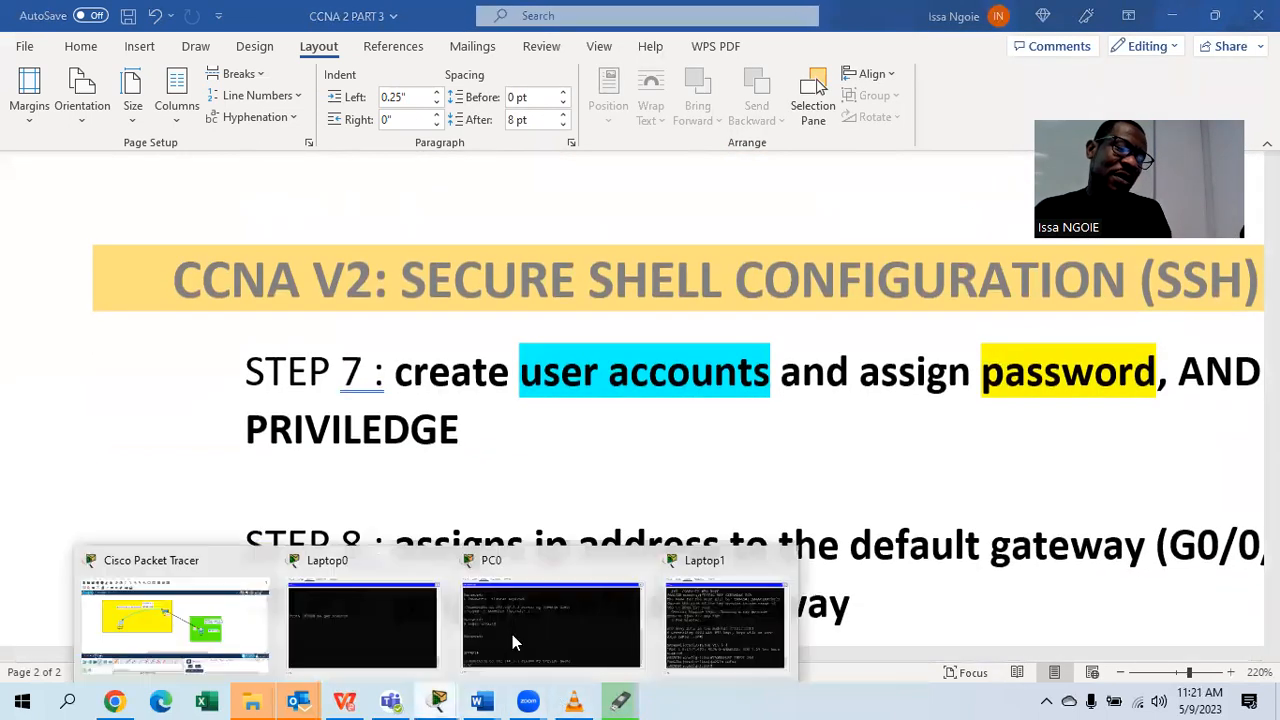
pyautogui.click(718, 628)
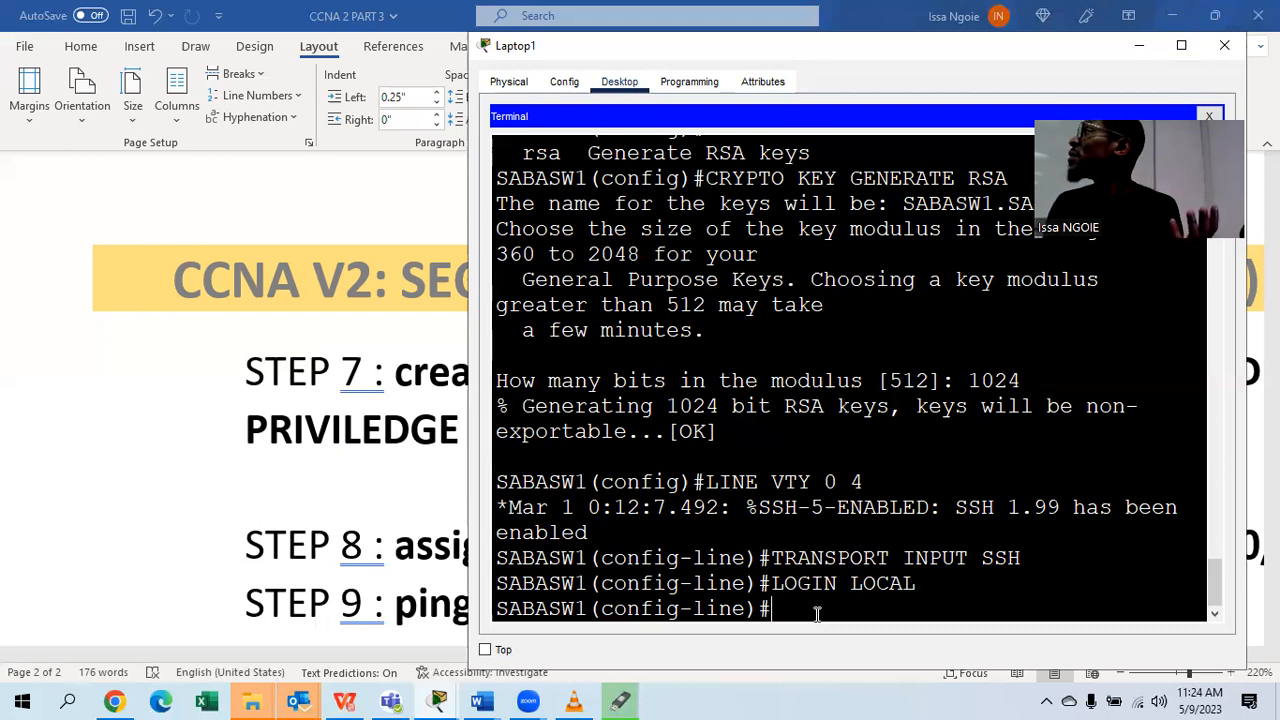
# Exit vty line configuration back to global configuration mode, then bring the Word guide forward.
pyautogui.write('XIT')
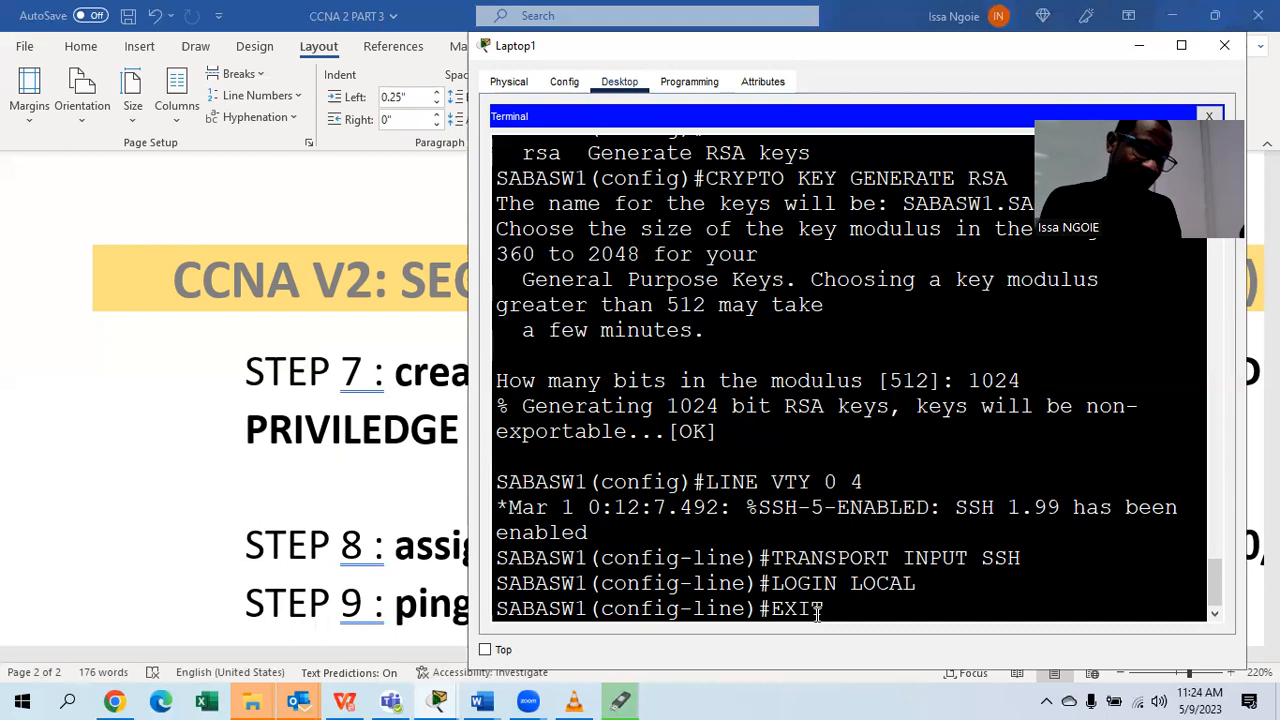
pyautogui.press('Return')
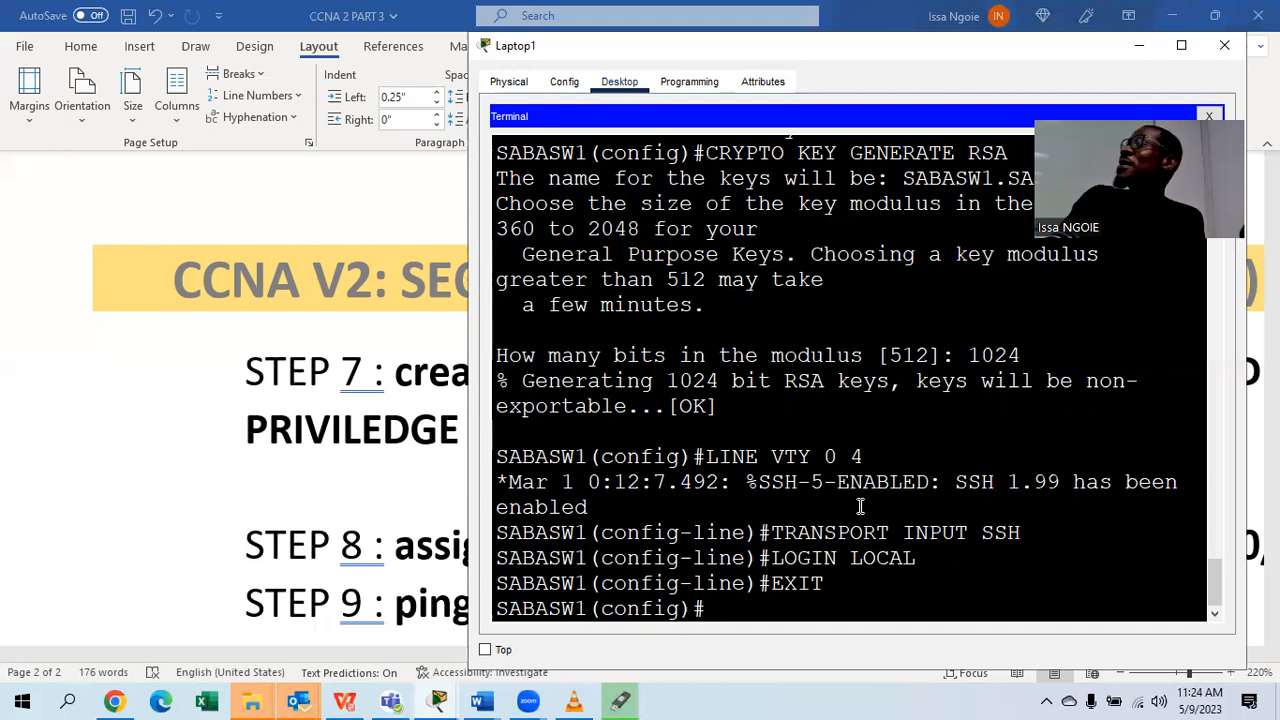
pyautogui.click(320, 525)
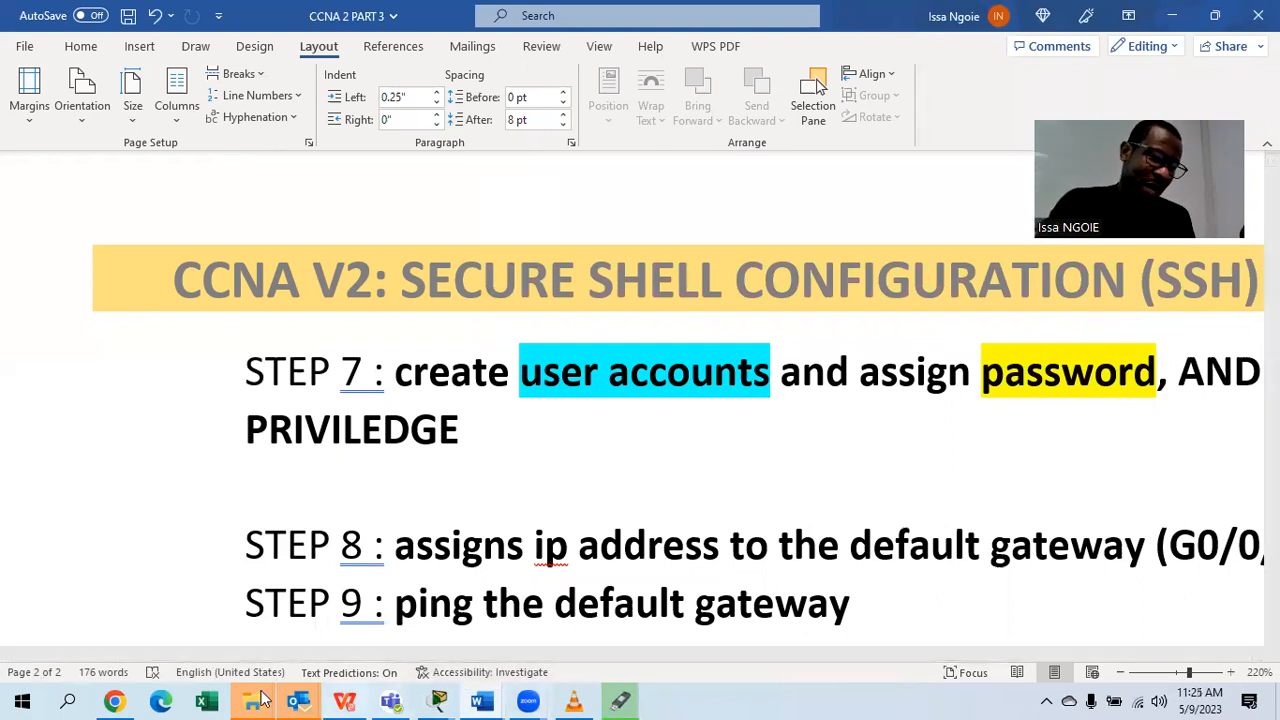
# Show the Packet Tracer network topology, then Laptop1's terminal window.
pyautogui.moveTo(437, 700)
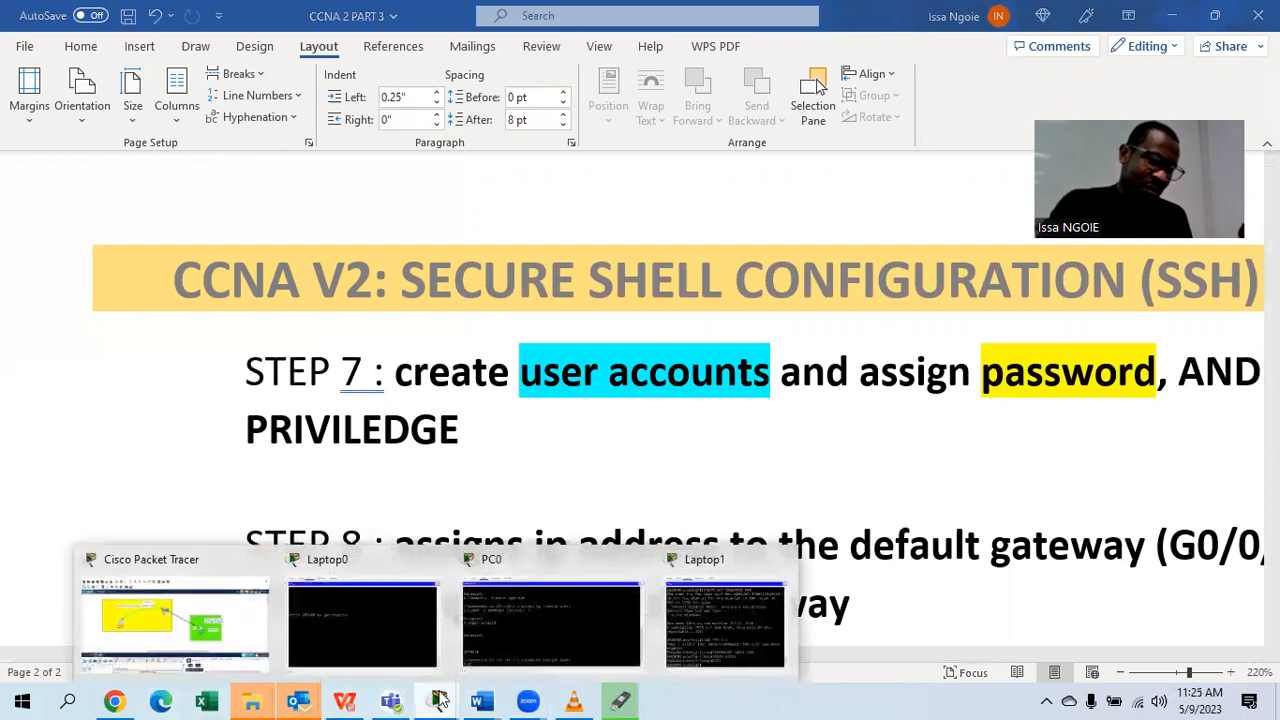
pyautogui.click(244, 632)
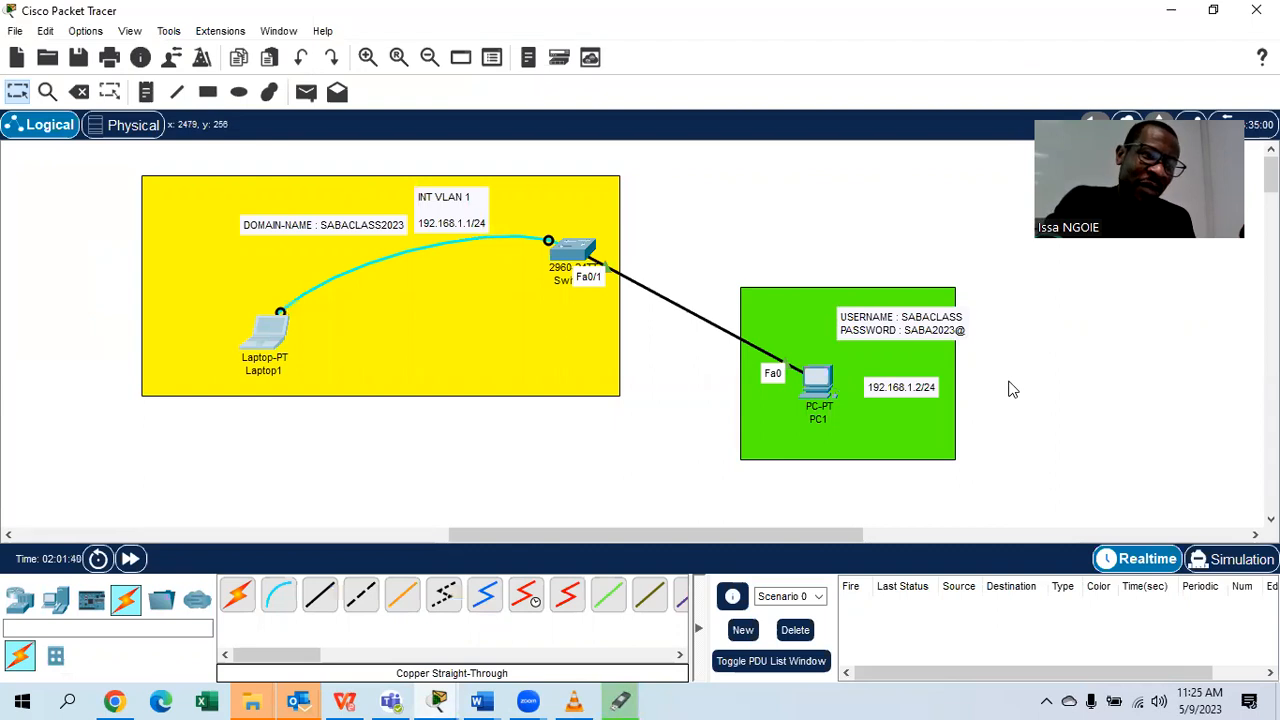
pyautogui.moveTo(437, 700)
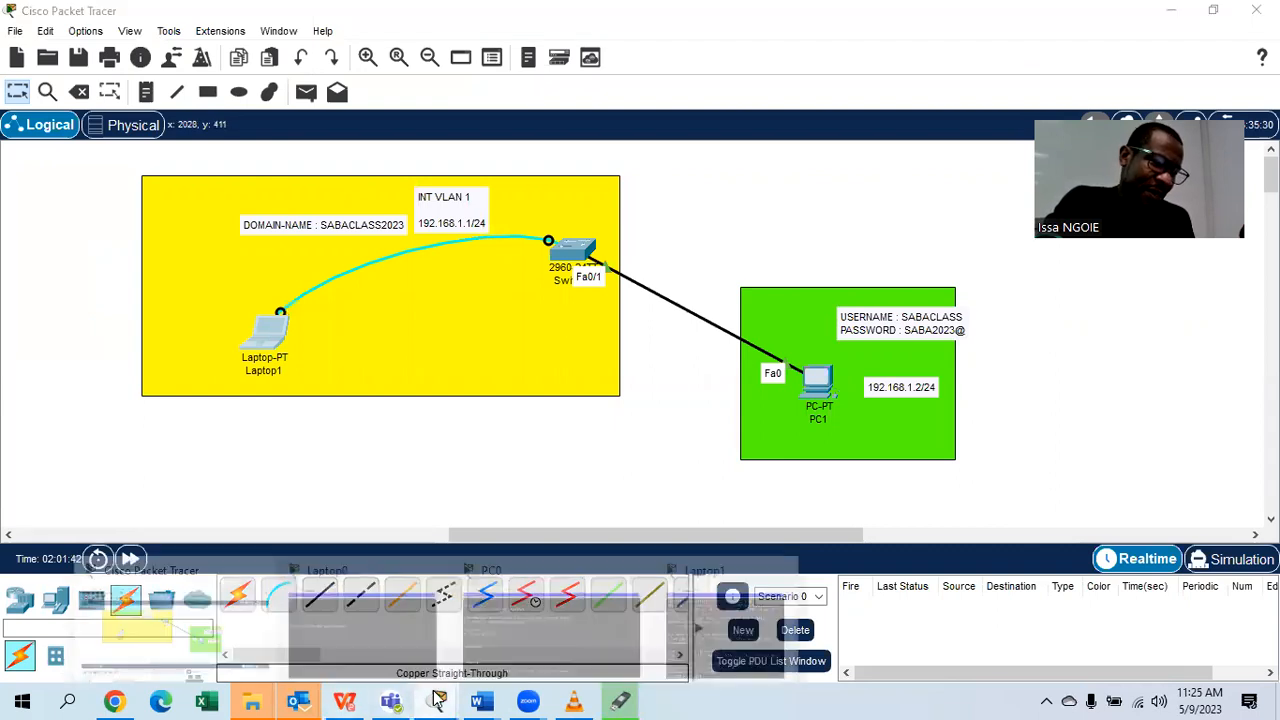
pyautogui.click(728, 595)
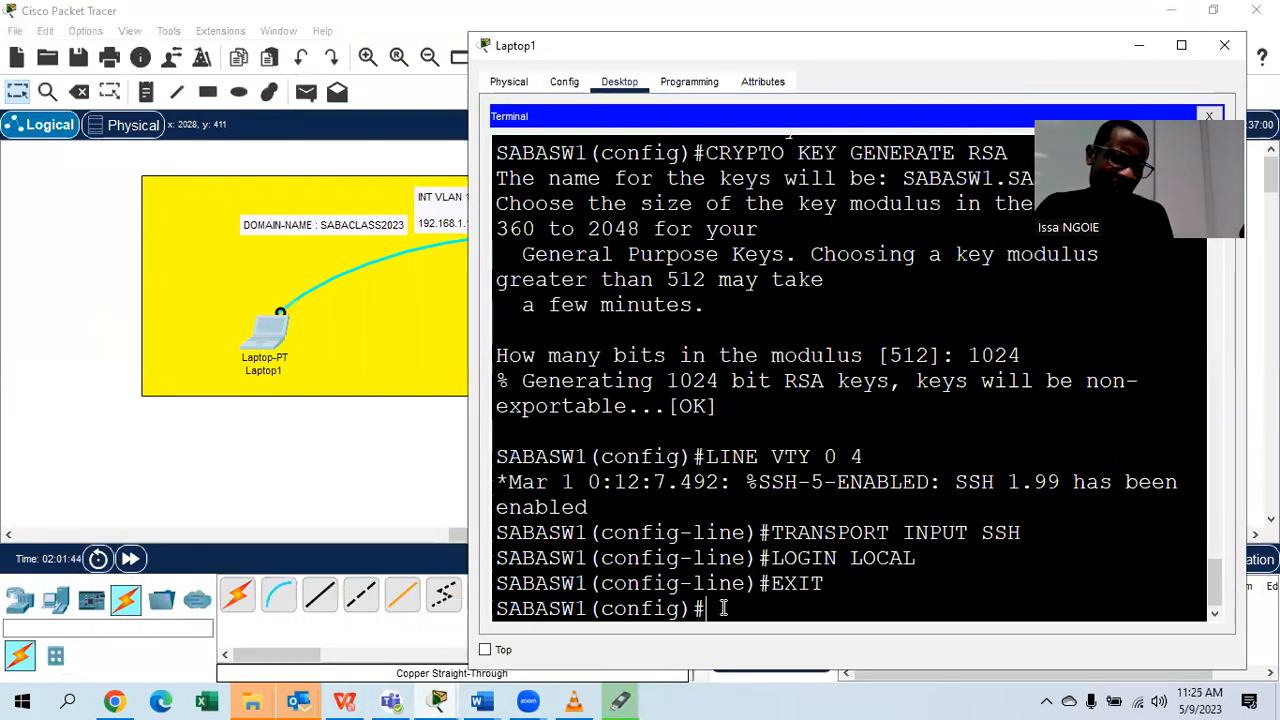
# Type a local username command with PRIVILEGE 15 and widen Laptop1's terminal to stop line wrapping.
pyautogui.write('USER')
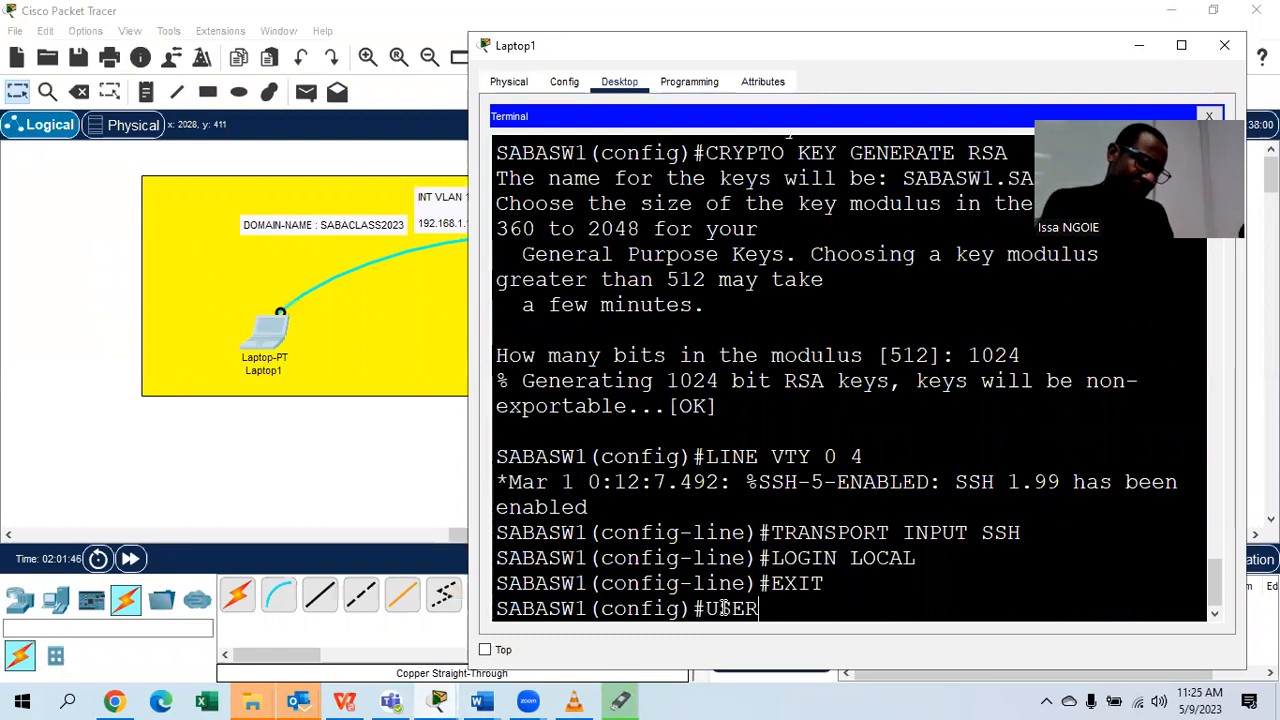
pyautogui.write('NAME ')
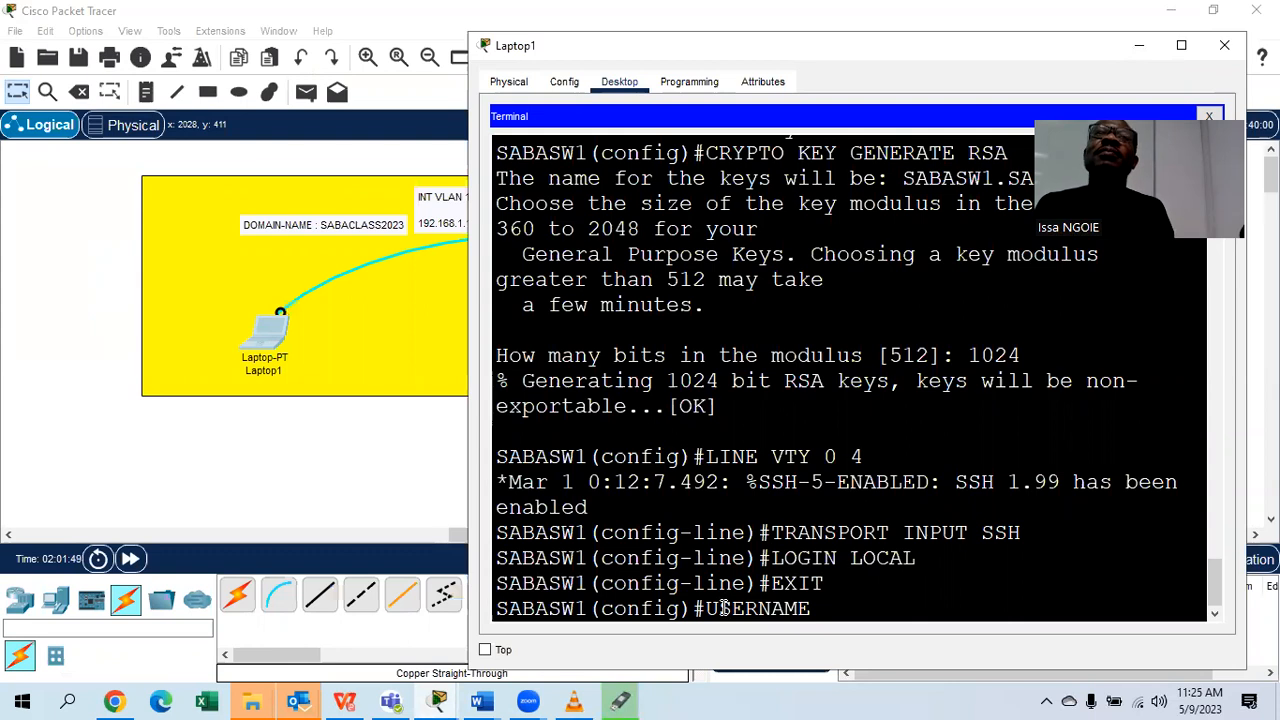
pyautogui.write('SAB')
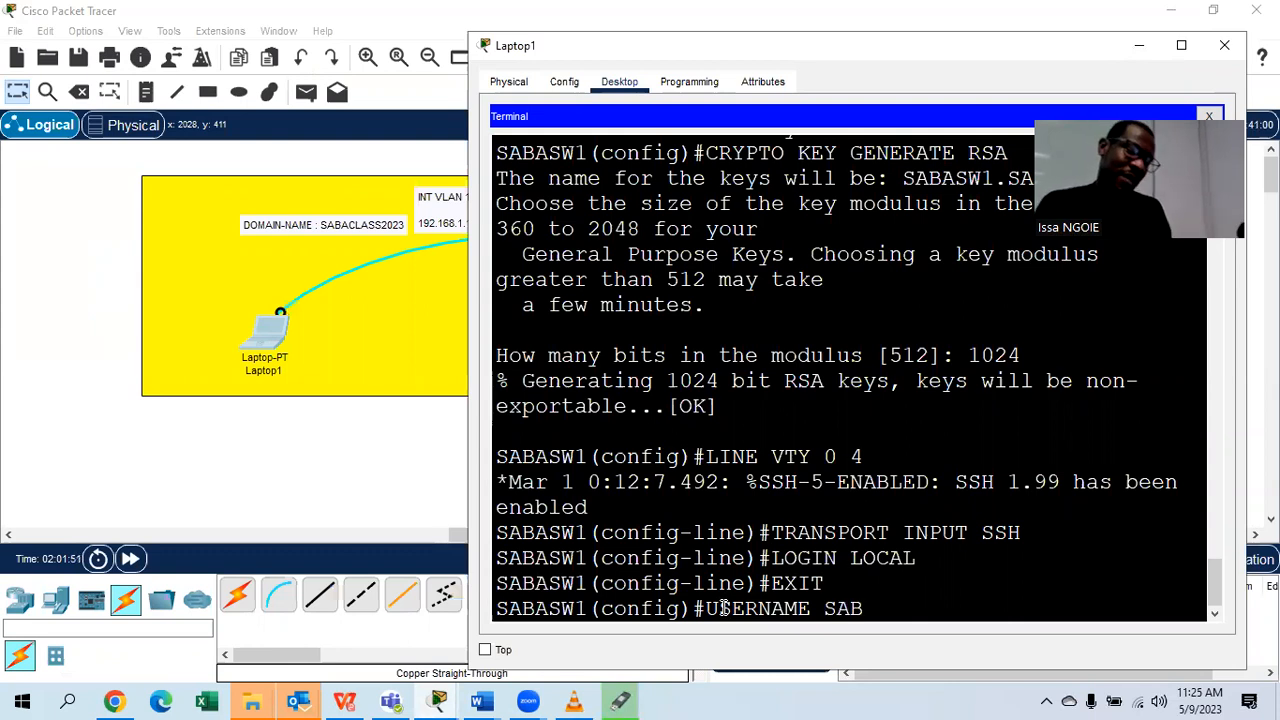
pyautogui.write('ACLASS')
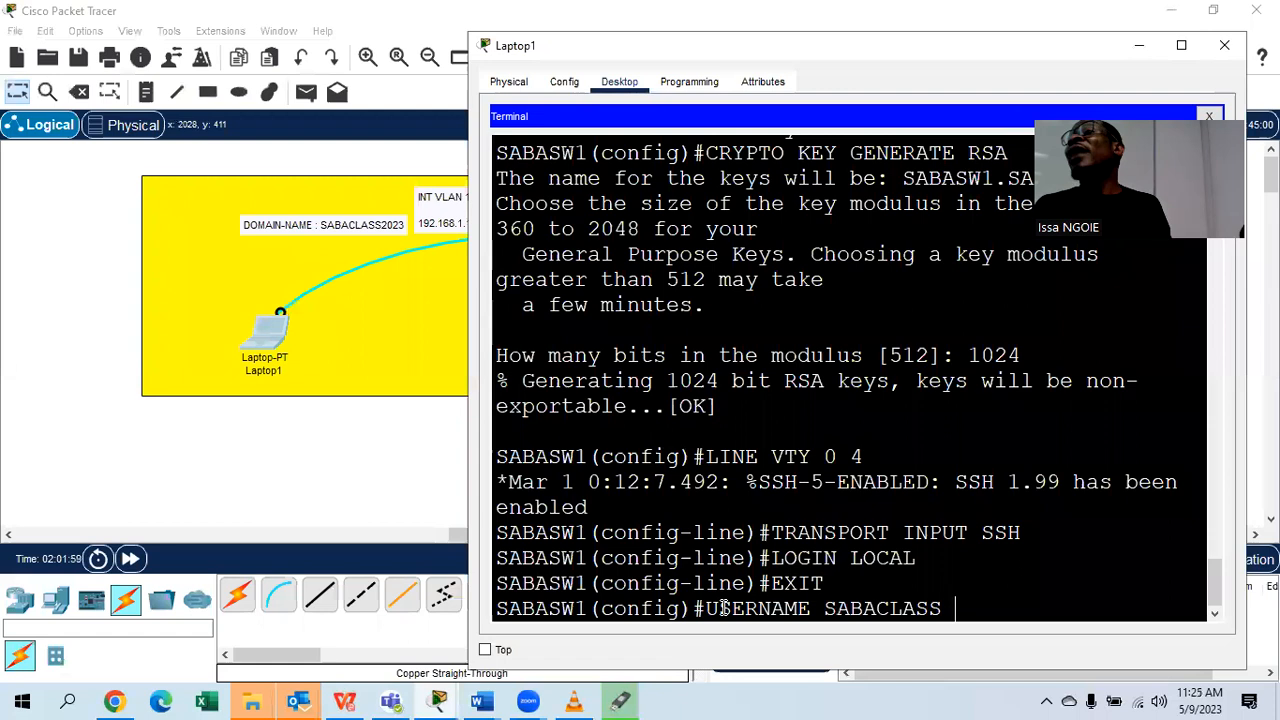
pyautogui.write('PRI')
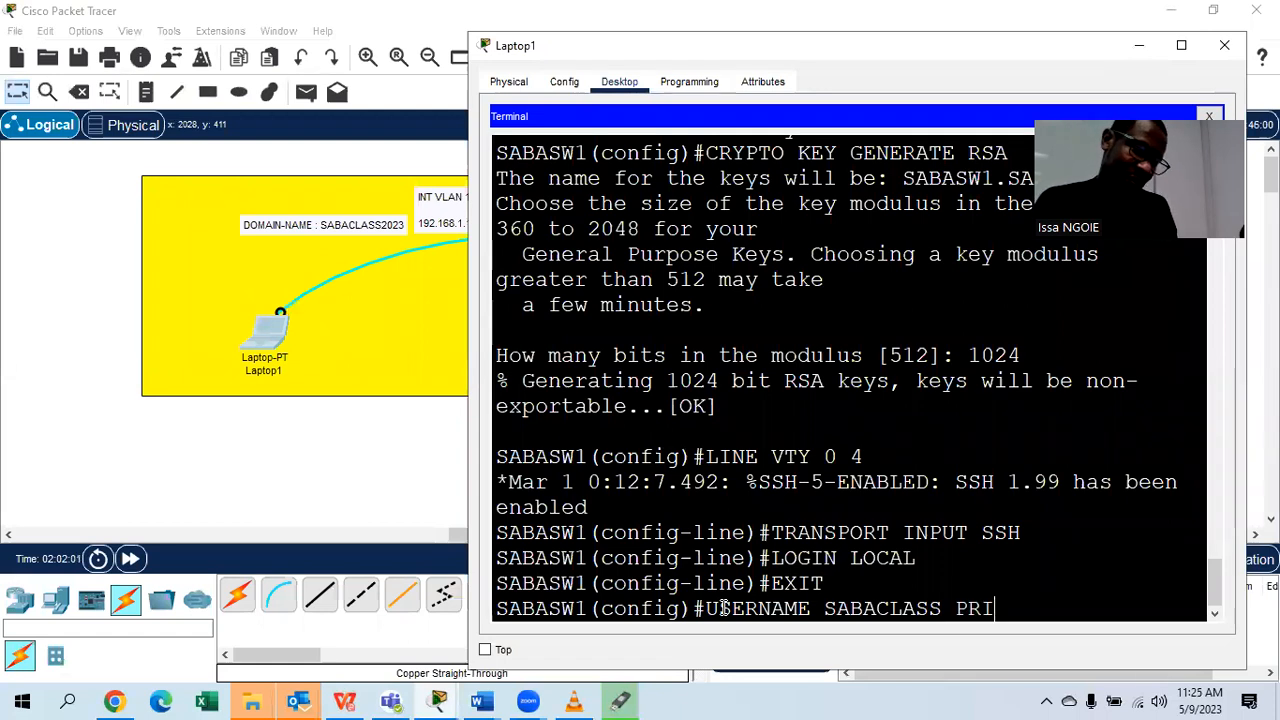
pyautogui.write('VILEGE ')
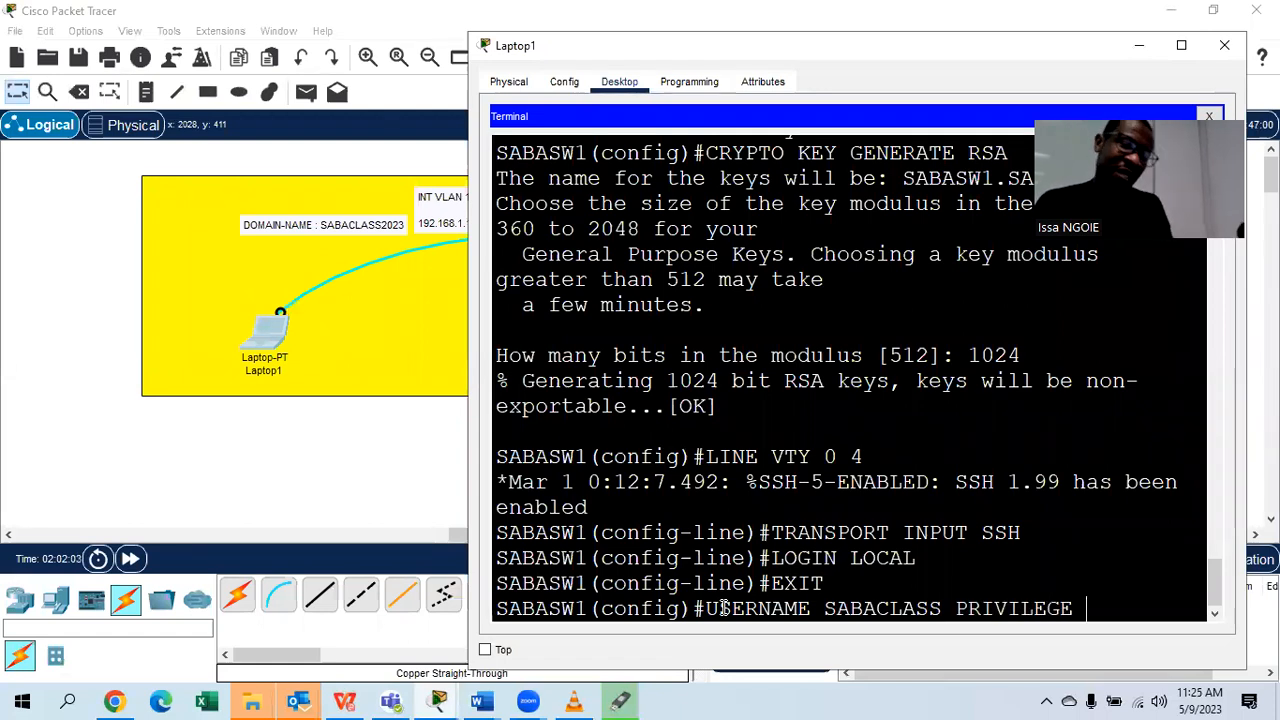
pyautogui.write('15')
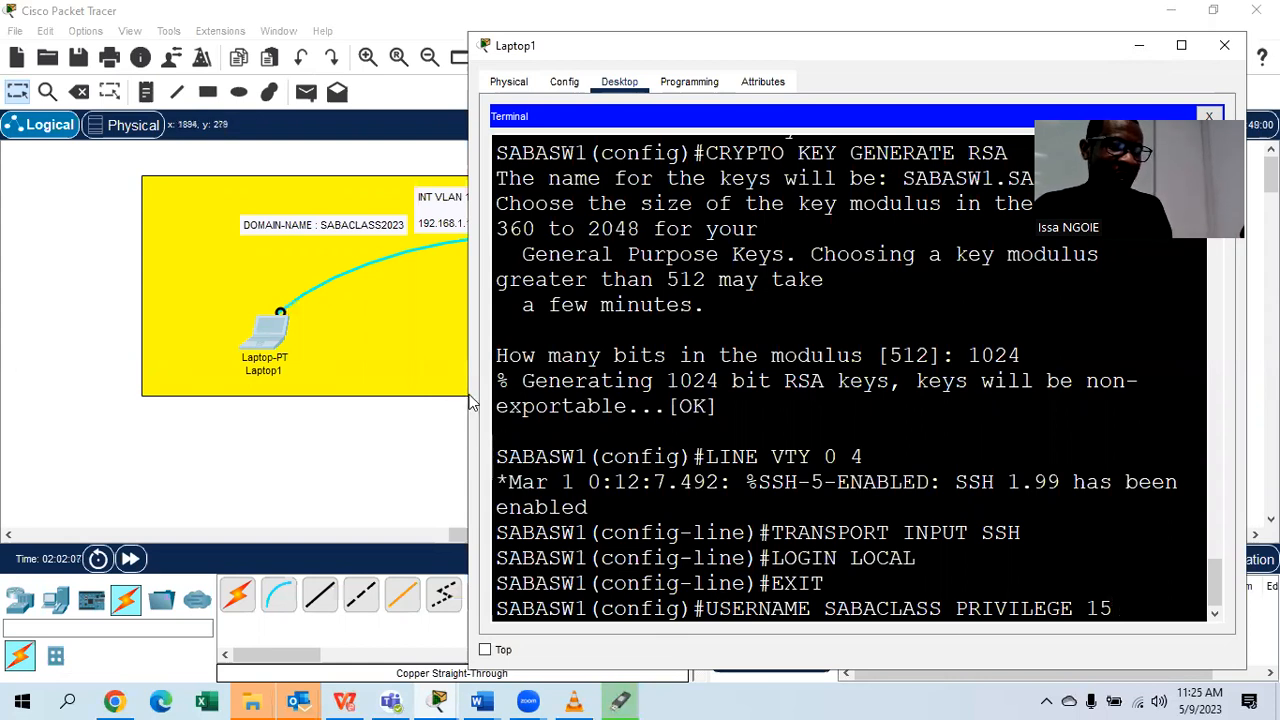
pyautogui.moveTo(466, 392); pyautogui.dragTo(240, 417)
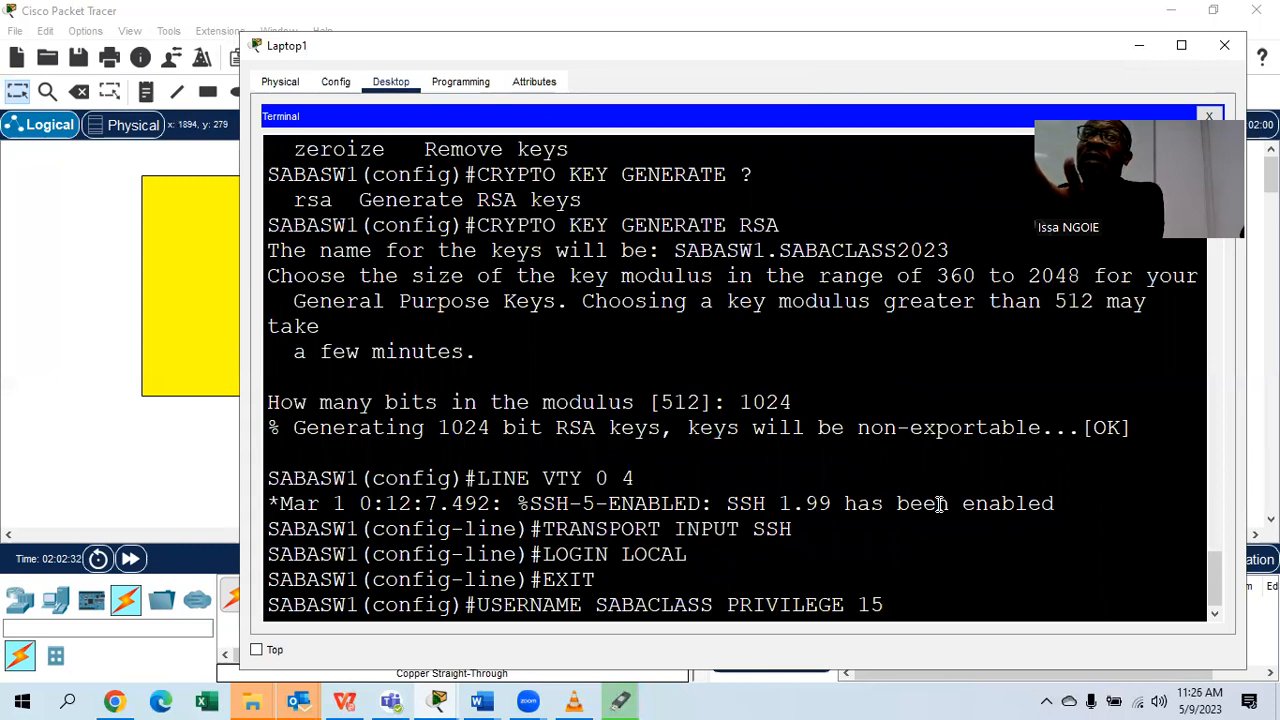
# Finish the privilege-15 username command with SECRET and the account password, and submit it.
pyautogui.write('SEV')
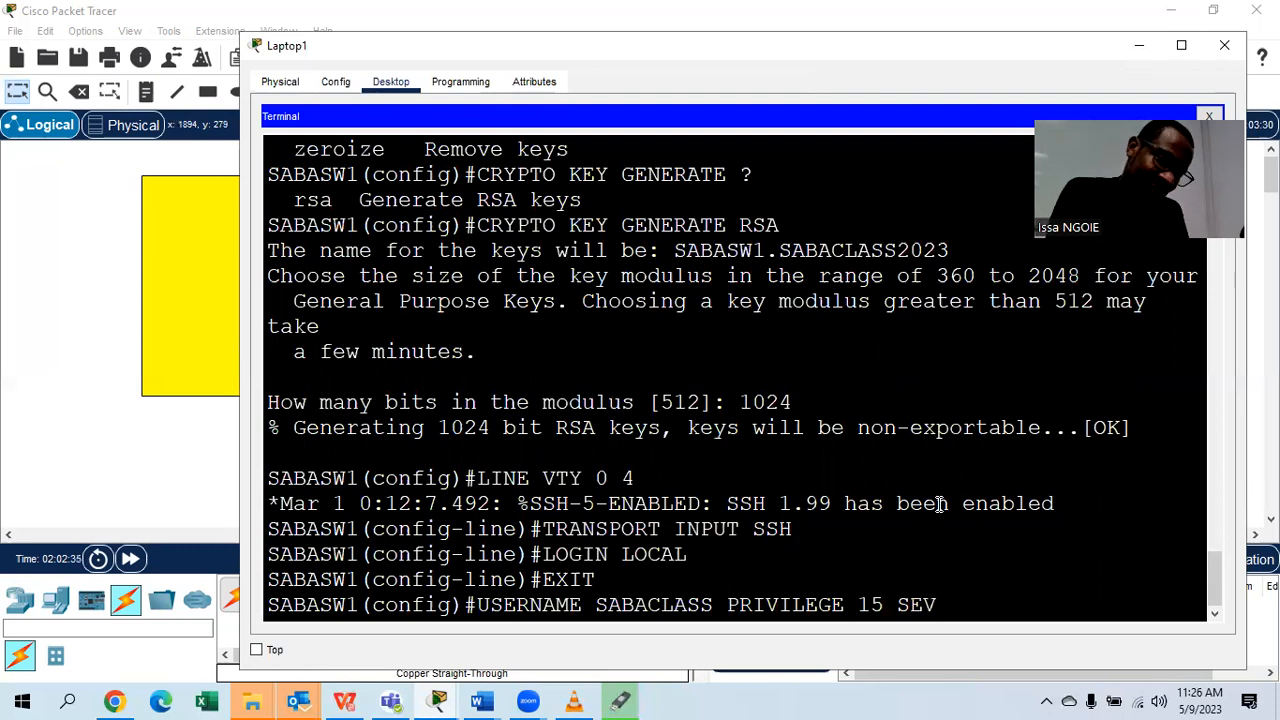
pyautogui.press('BackSpace')
pyautogui.write('CRET')
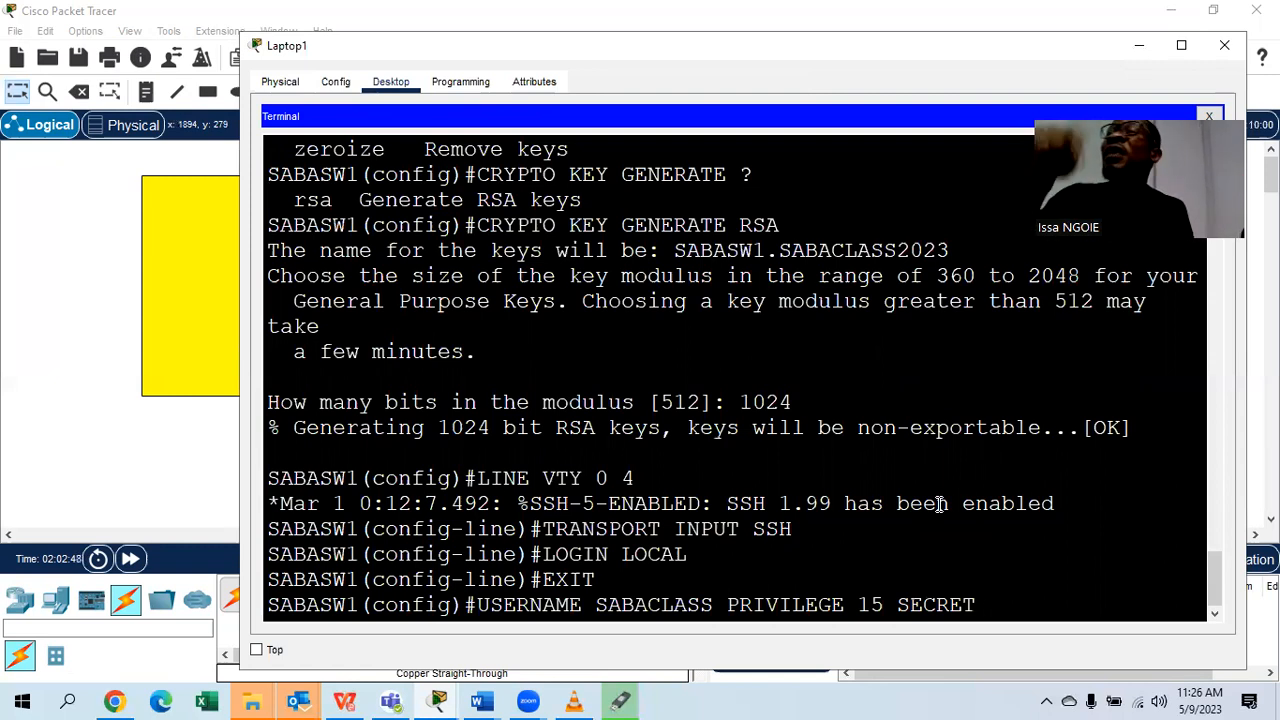
pyautogui.write('SABA')
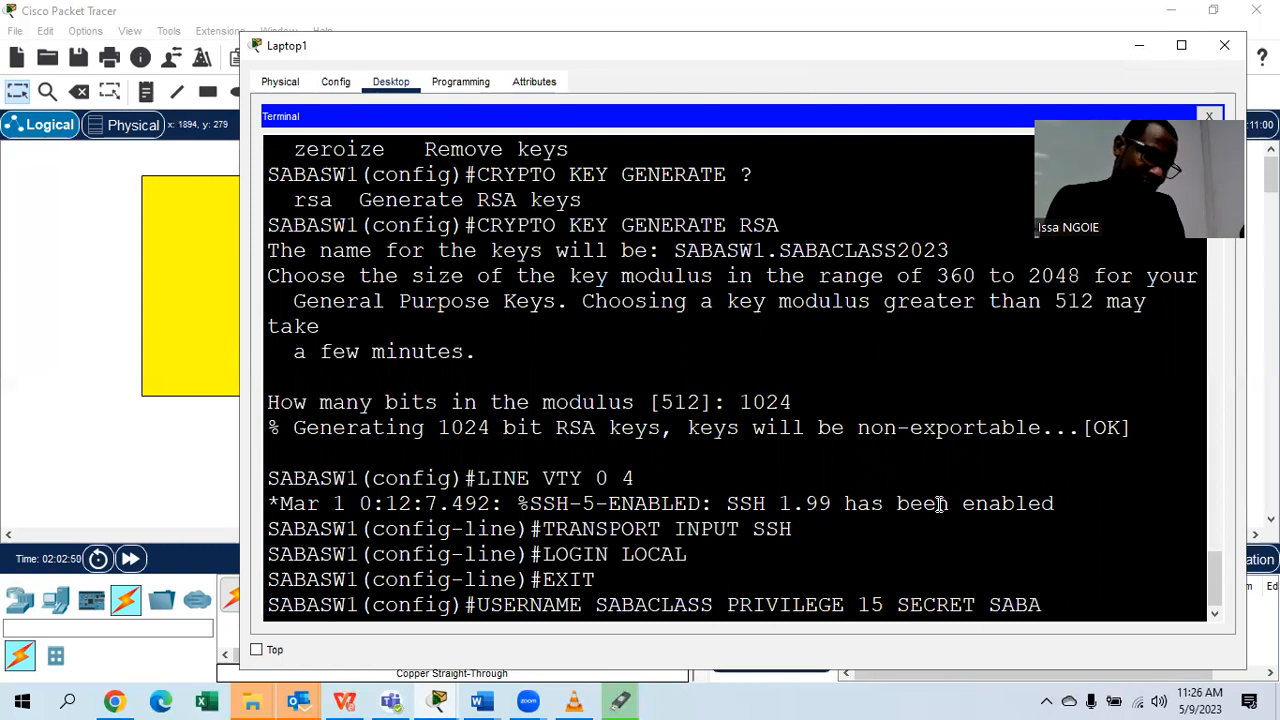
pyautogui.write('2023@')
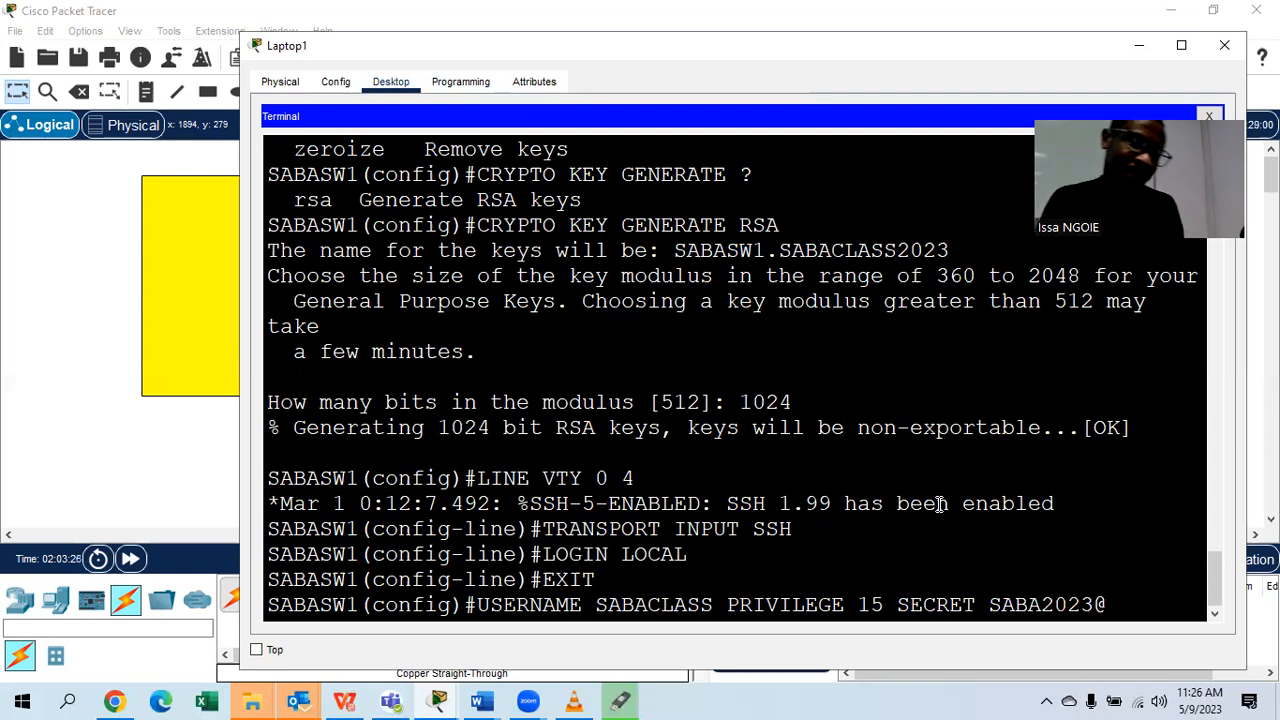
pyautogui.press('Return')
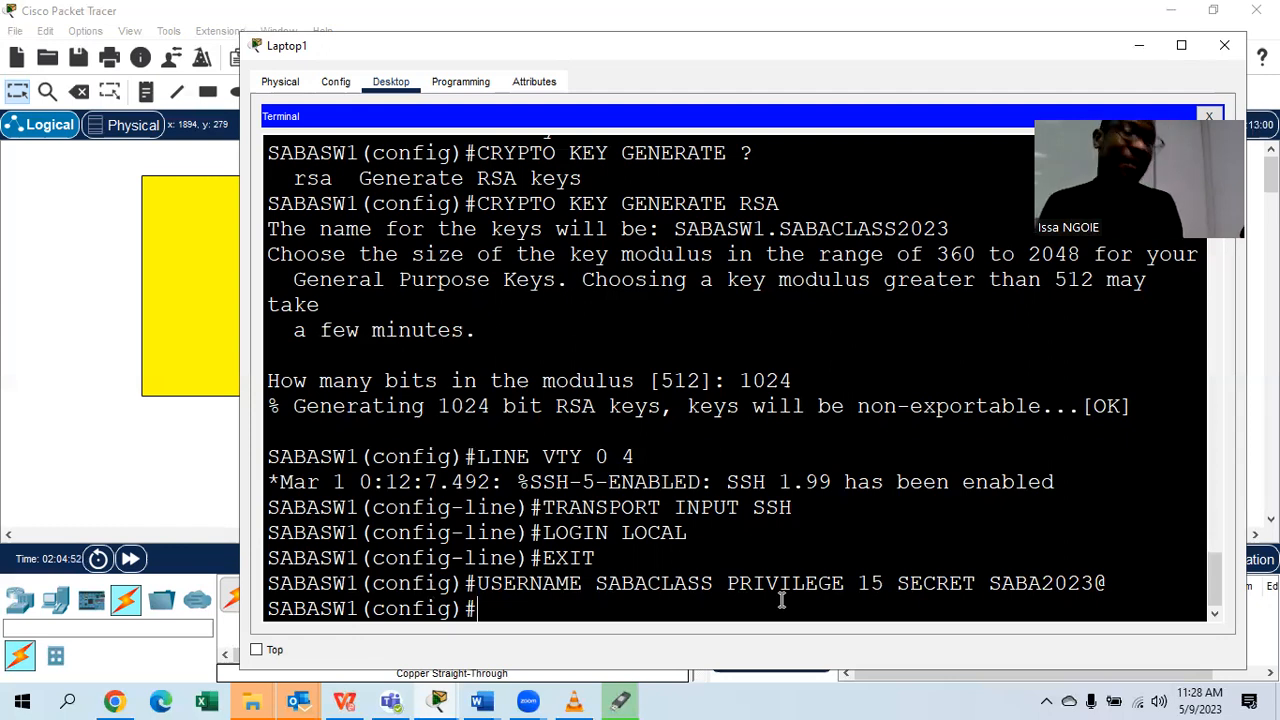
pyautogui.click(478, 701)
# Open the CCNA 2 PART 3 notes and scroll down to STEP 10.
pyautogui.click(745, 622)
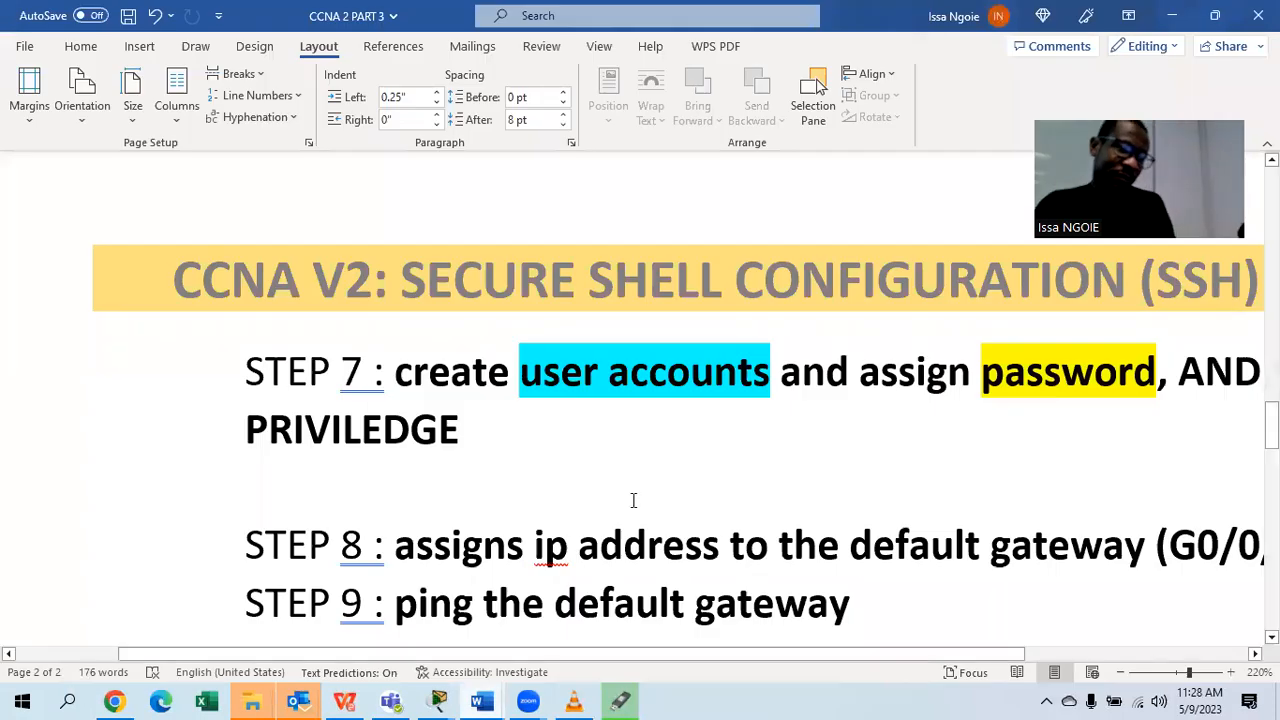
pyautogui.scroll(-3, 633, 500)
pyautogui.moveTo(641, 654); pyautogui.dragTo(775, 655)
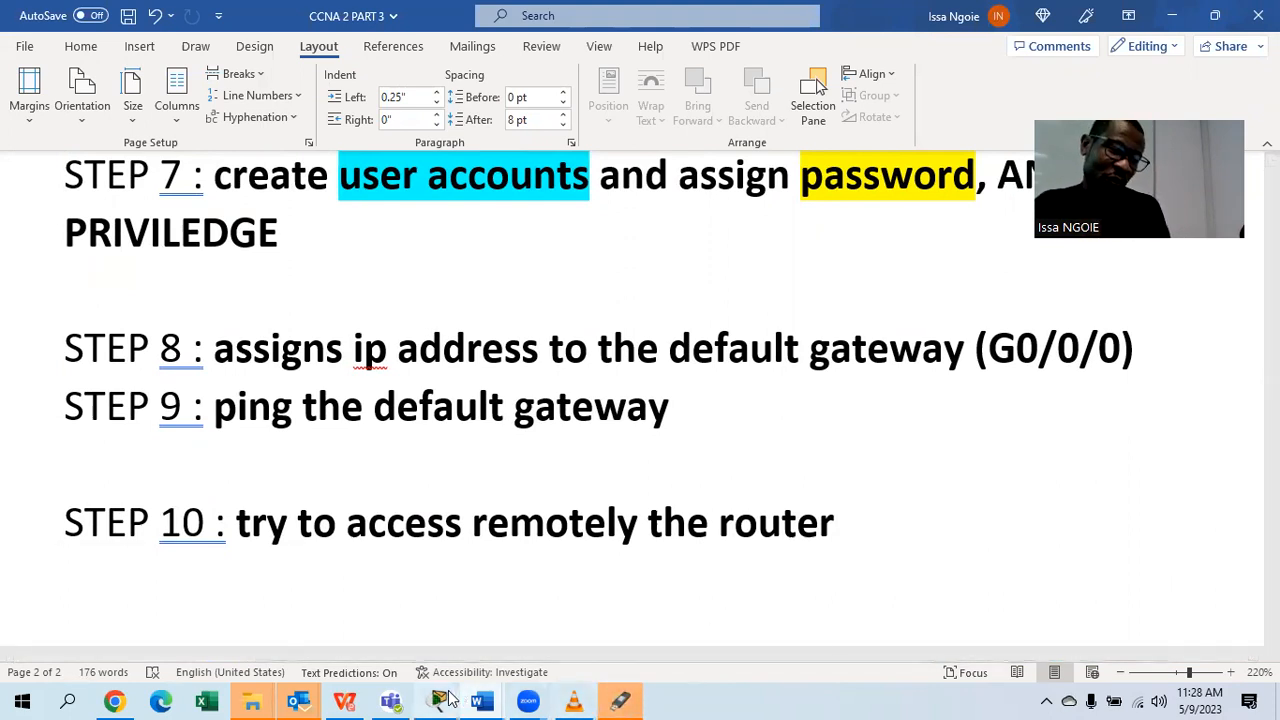
# Back in Laptop1's terminal, enter interface VLAN 1 and type its IP address 192.168.1.1.
pyautogui.moveTo(449, 698)
pyautogui.click(725, 630)
pyautogui.write('INT VLAN 1')
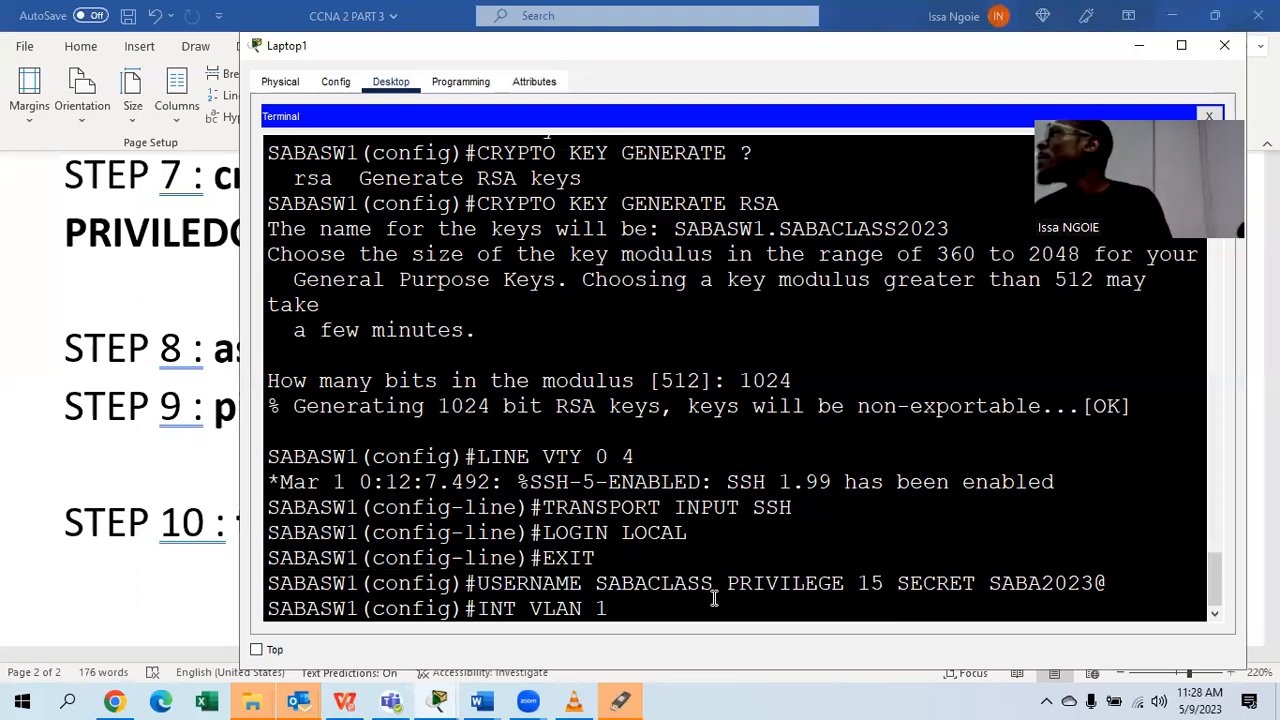
pyautogui.press('Return')
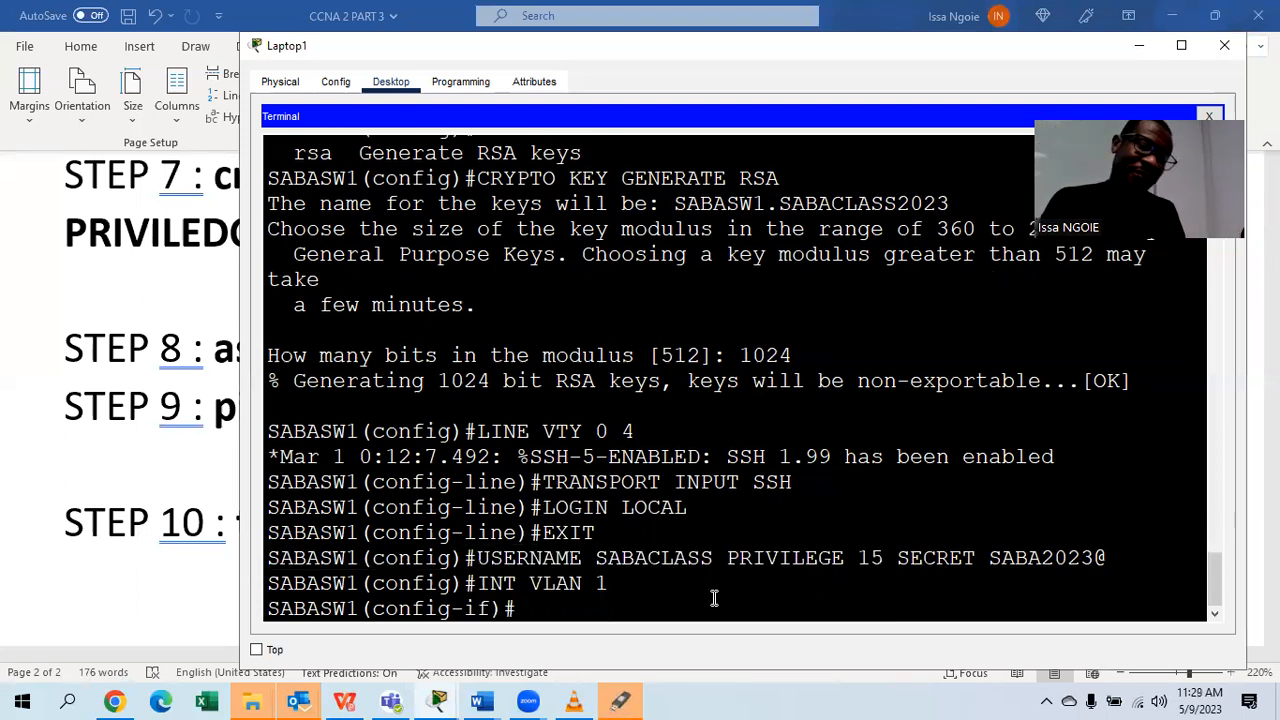
pyautogui.write('IP ADDR')
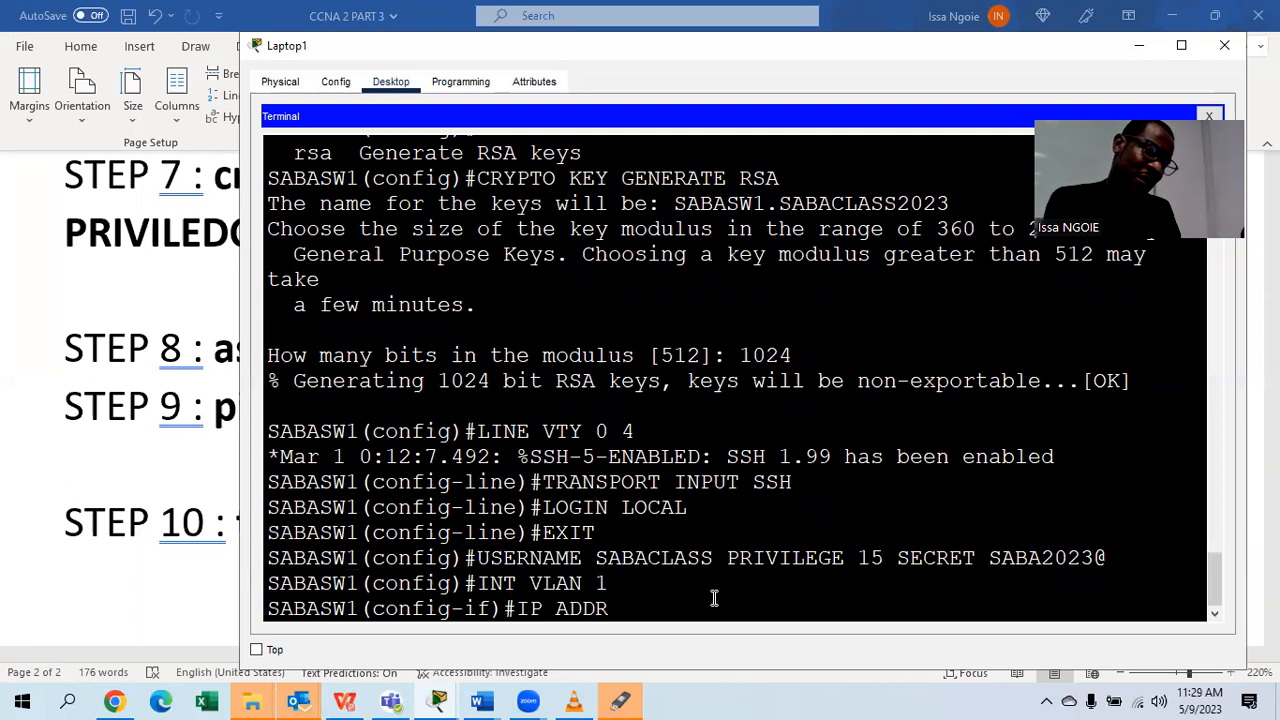
pyautogui.write('ESS 192.')
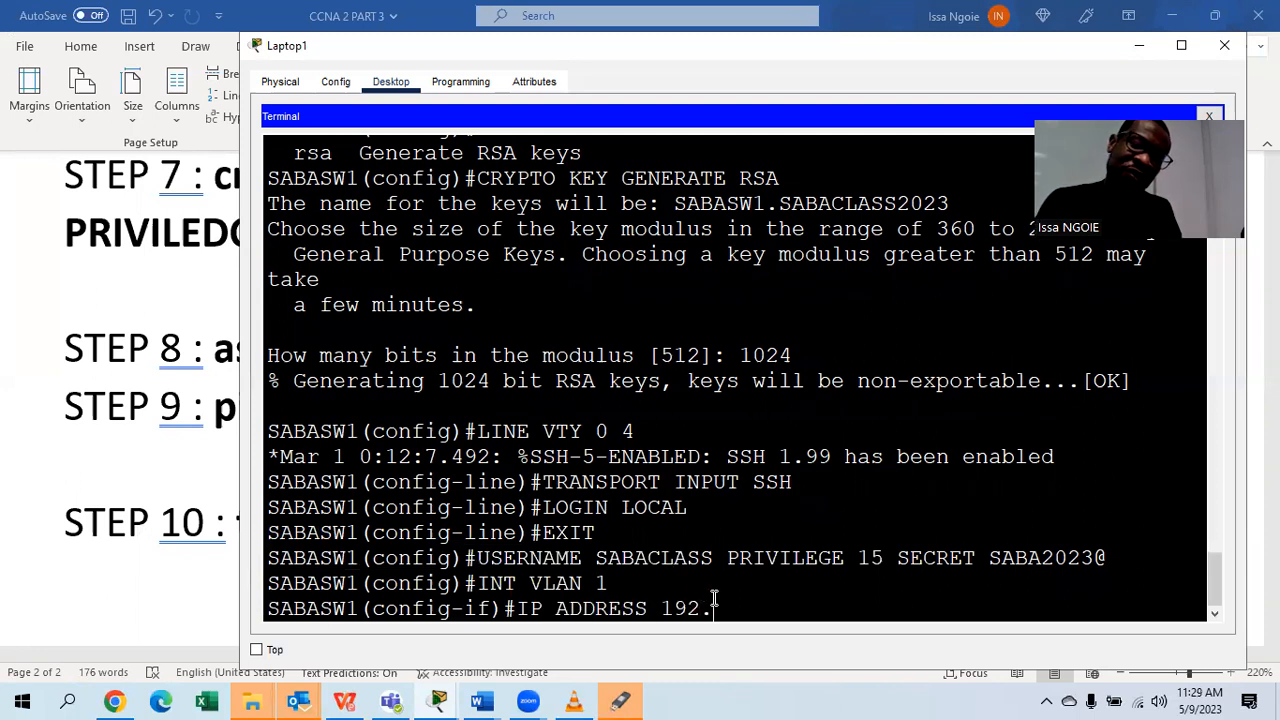
pyautogui.write('168.1.1 2')
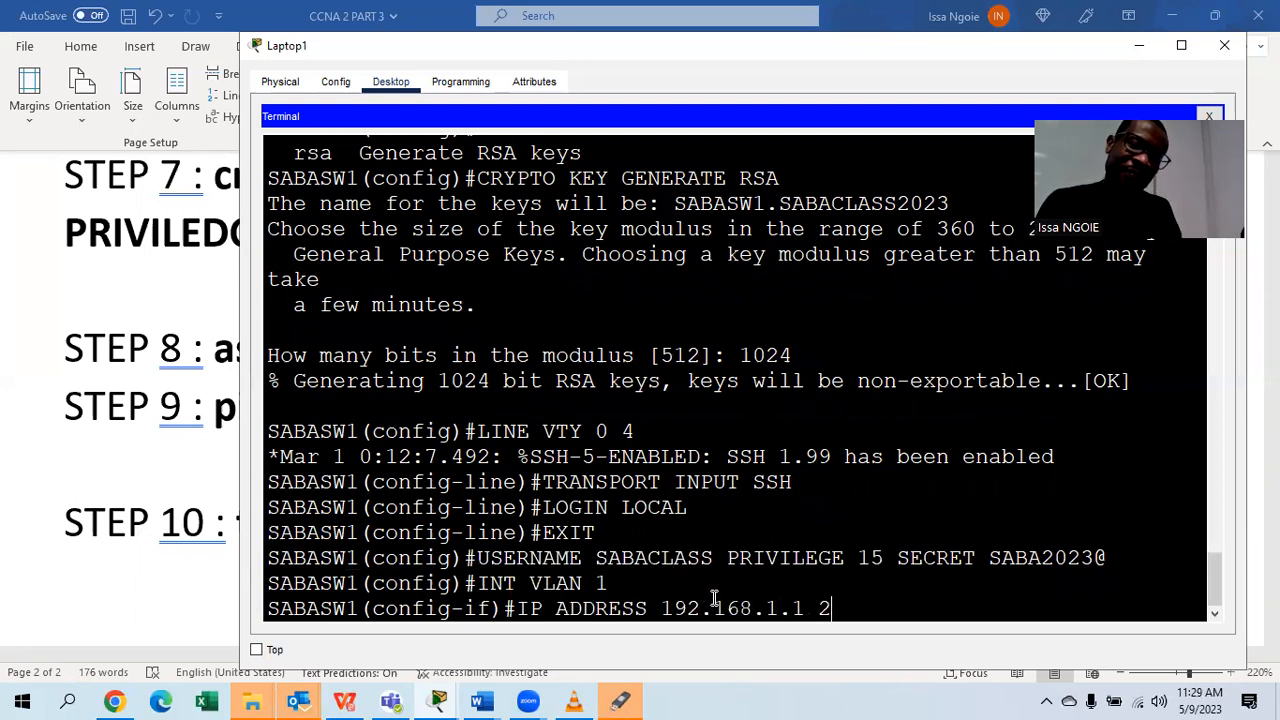
pyautogui.write('55.255.255.255.0')
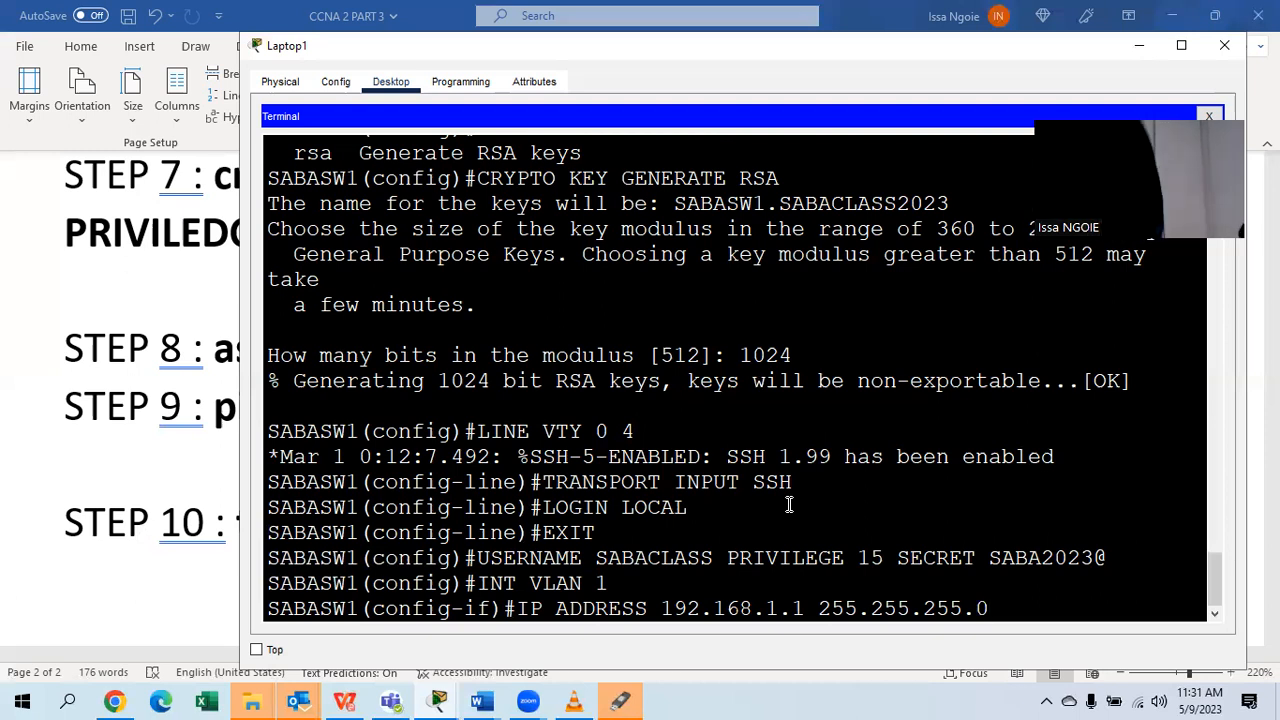
# Apply 192.168.1.1 255.255.255.0 to VLAN 1 and enable it with NO SHUTDOWN.
pyautogui.press('Return')
pyautogui.write('N')
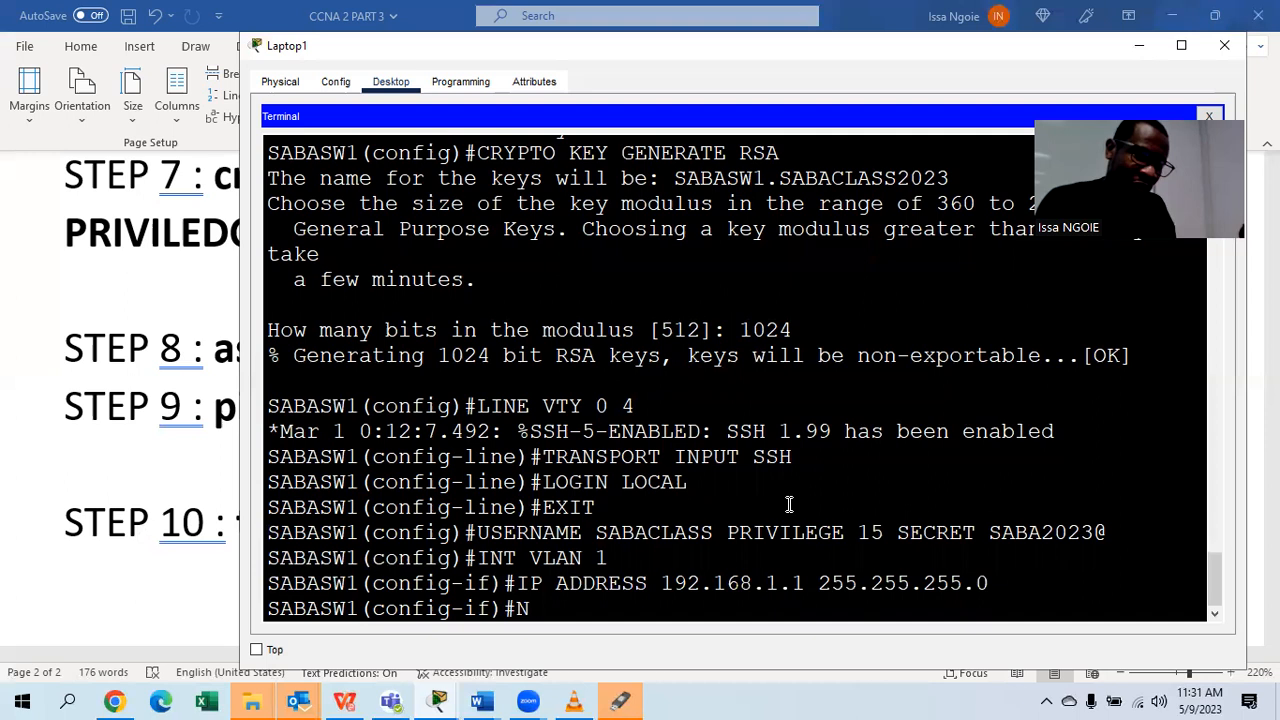
pyautogui.write('O SHUTDOWN')
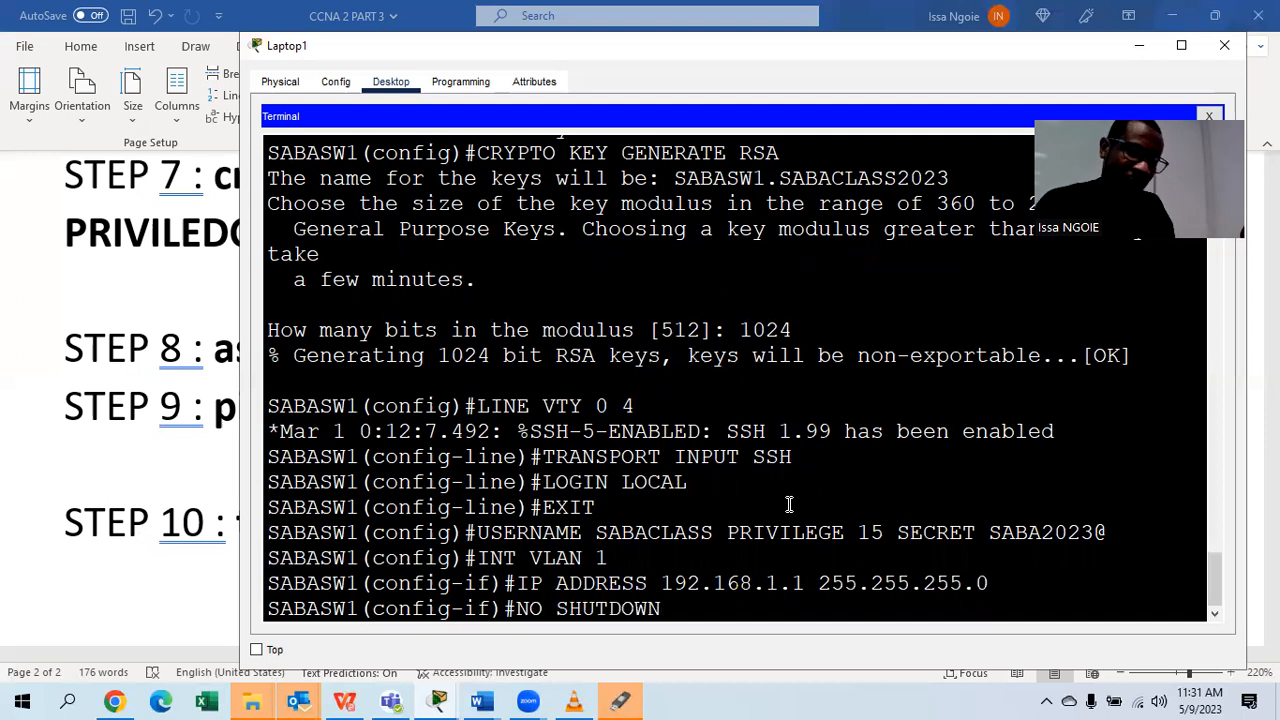
pyautogui.press('Return')
pyautogui.press('Return')
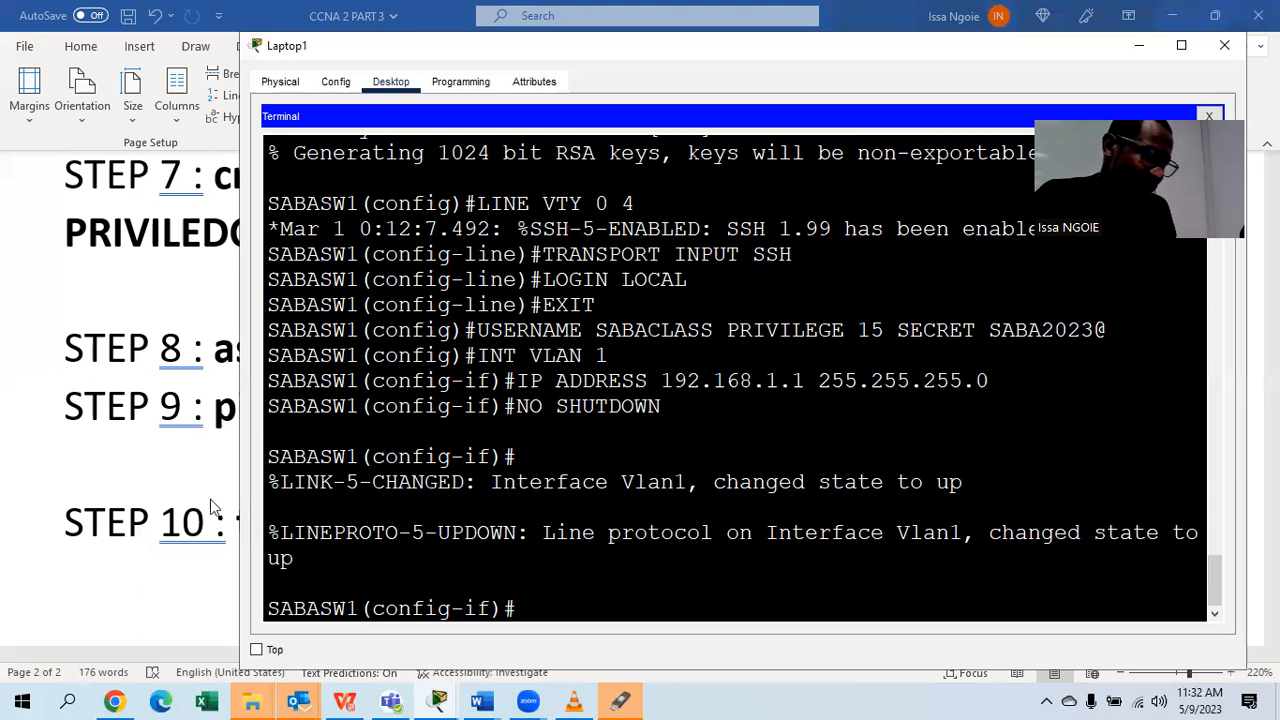
# Review the ping and remote-access steps in Word, then return to the Packet Tracer topology.
pyautogui.click(139, 454)
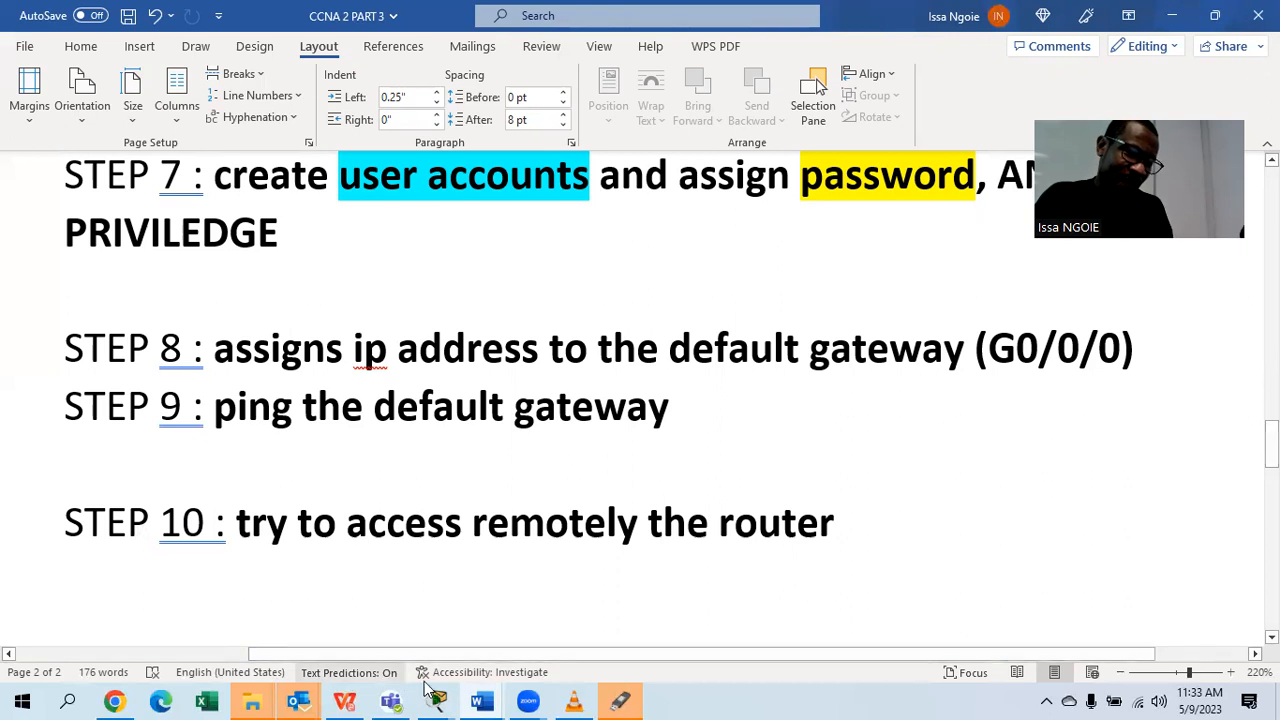
pyautogui.moveTo(436, 700)
pyautogui.click(184, 606)
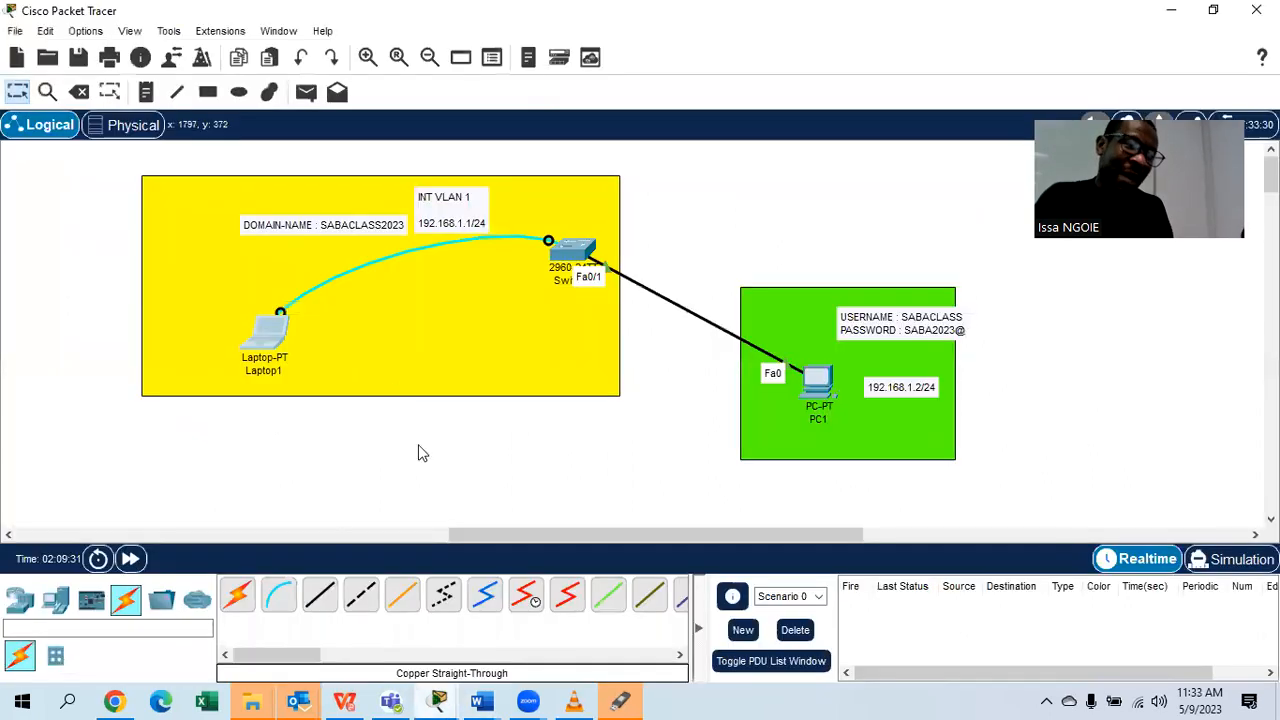
# Give PC1 IP 192.168.1.2, default mask and gateway 192.168.1.1, then open its Command Prompt.
pyautogui.click(818, 388)
pyautogui.click(463, 58)
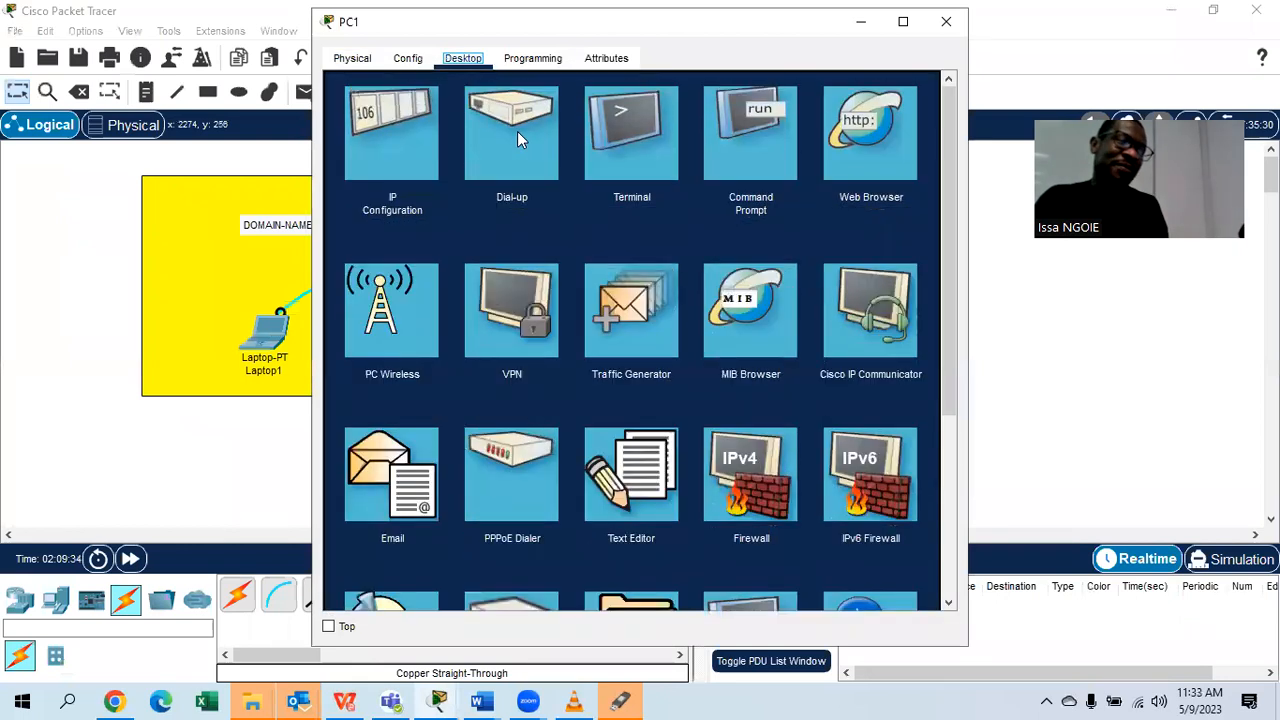
pyautogui.click(392, 133)
pyautogui.click(562, 190)
pyautogui.write('192.168.1.2')
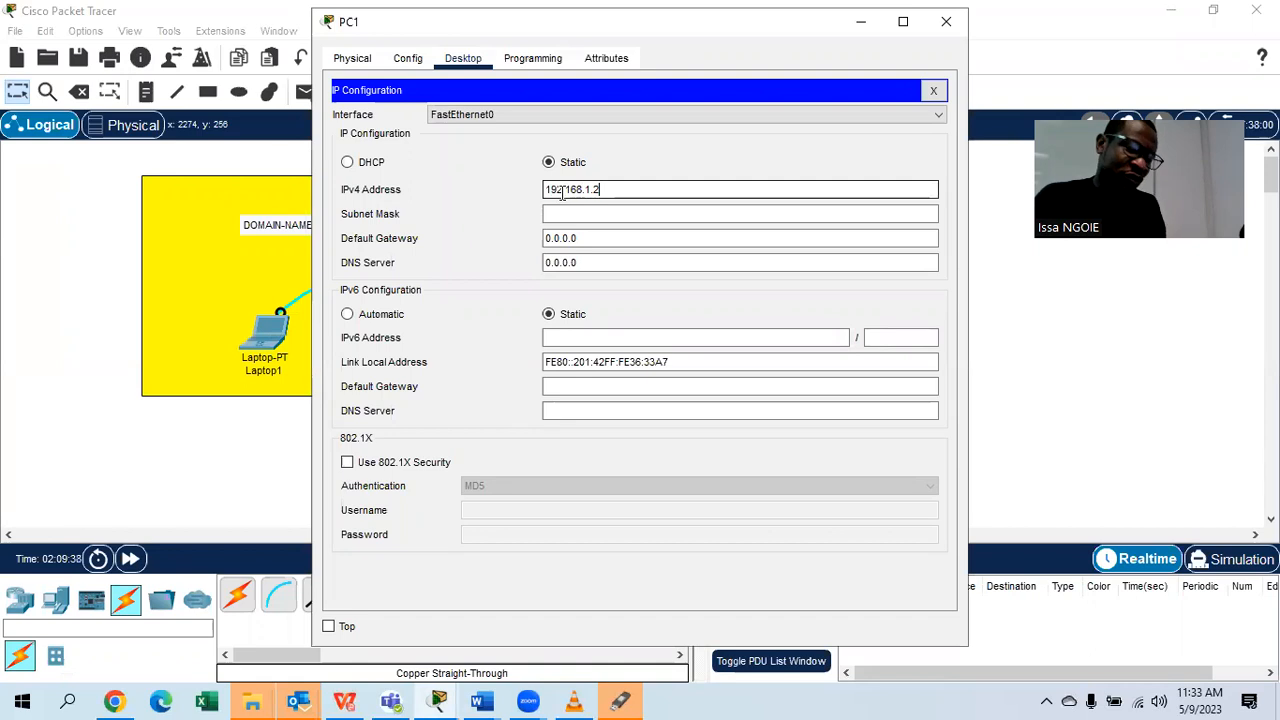
pyautogui.press('Tab')
pyautogui.press('Tab')
pyautogui.write('192.16')
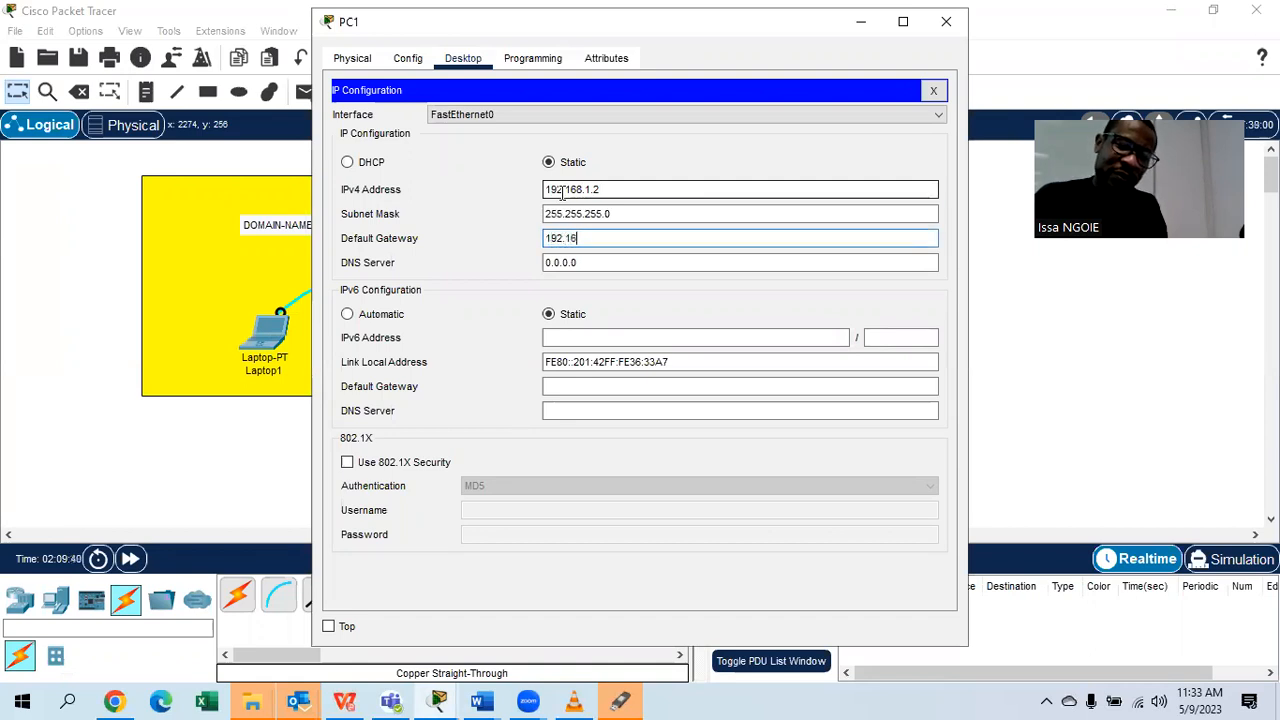
pyautogui.write('8.1.1')
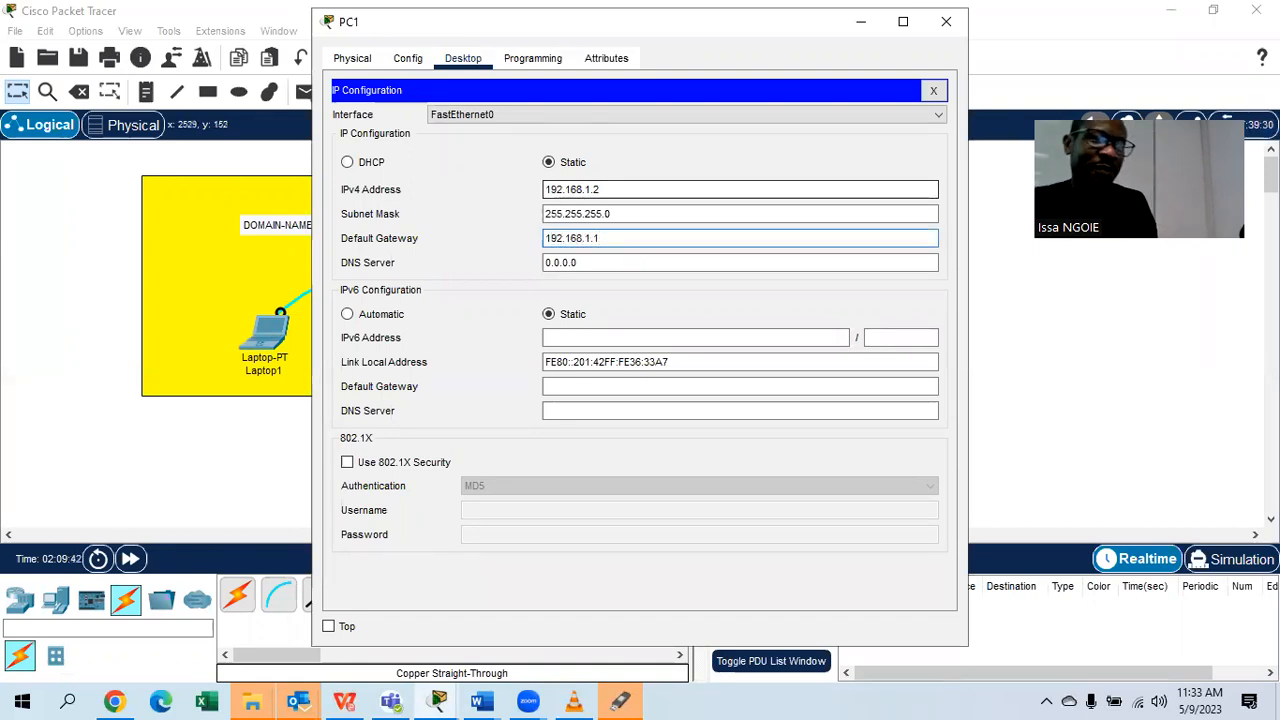
pyautogui.click(934, 93)
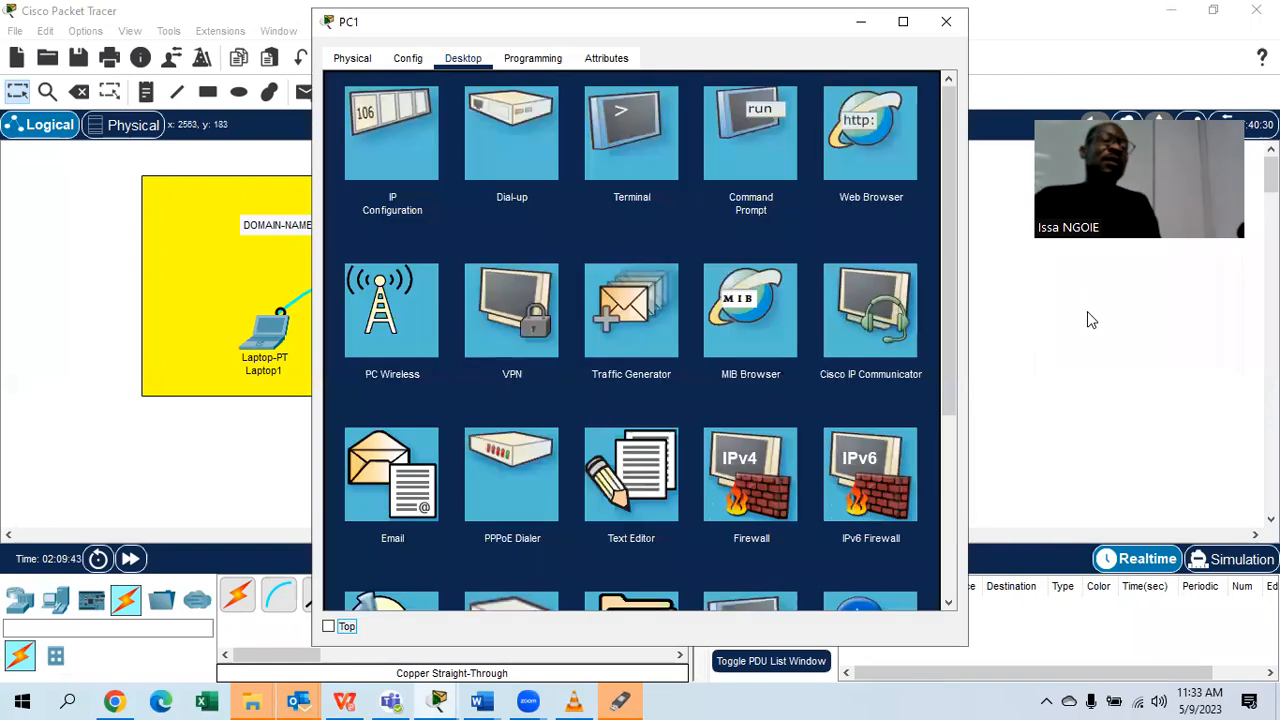
pyautogui.click(782, 160)
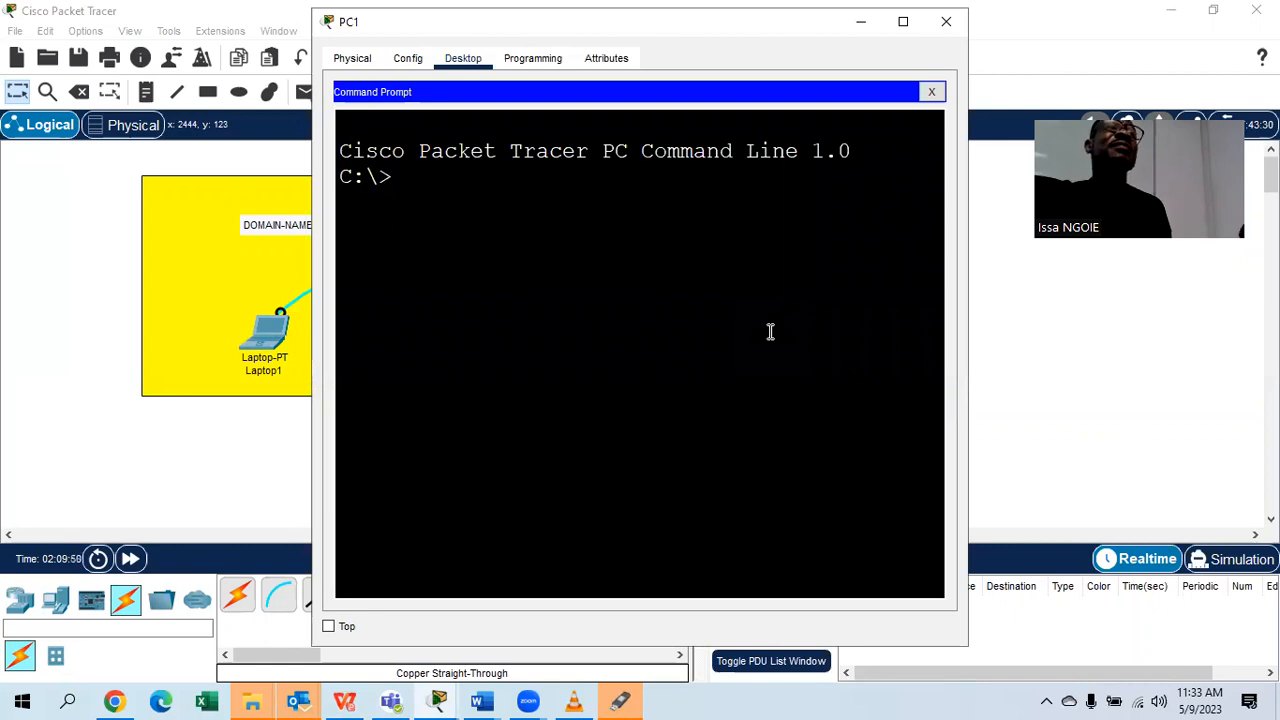
# Run PING 192.168.1.1 from PC1's prompt, getting 3 of 4 replies.
pyautogui.write('PING')
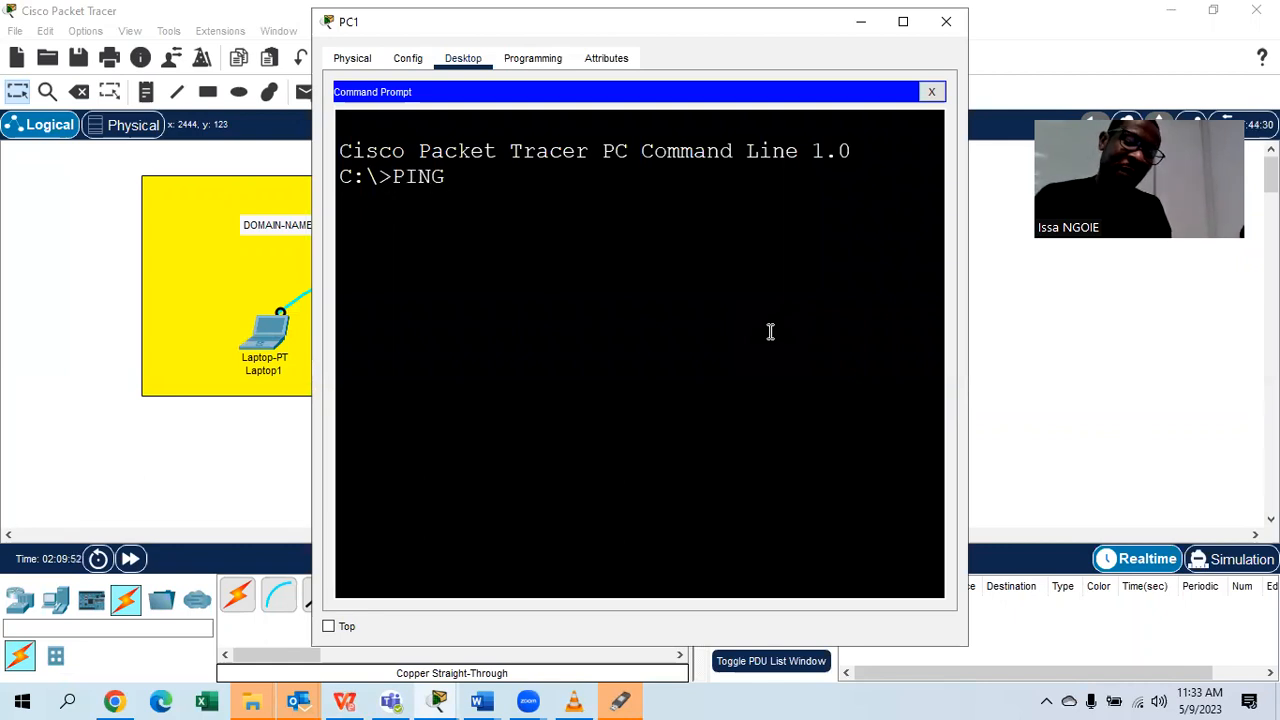
pyautogui.write(' 192.168.1.1')
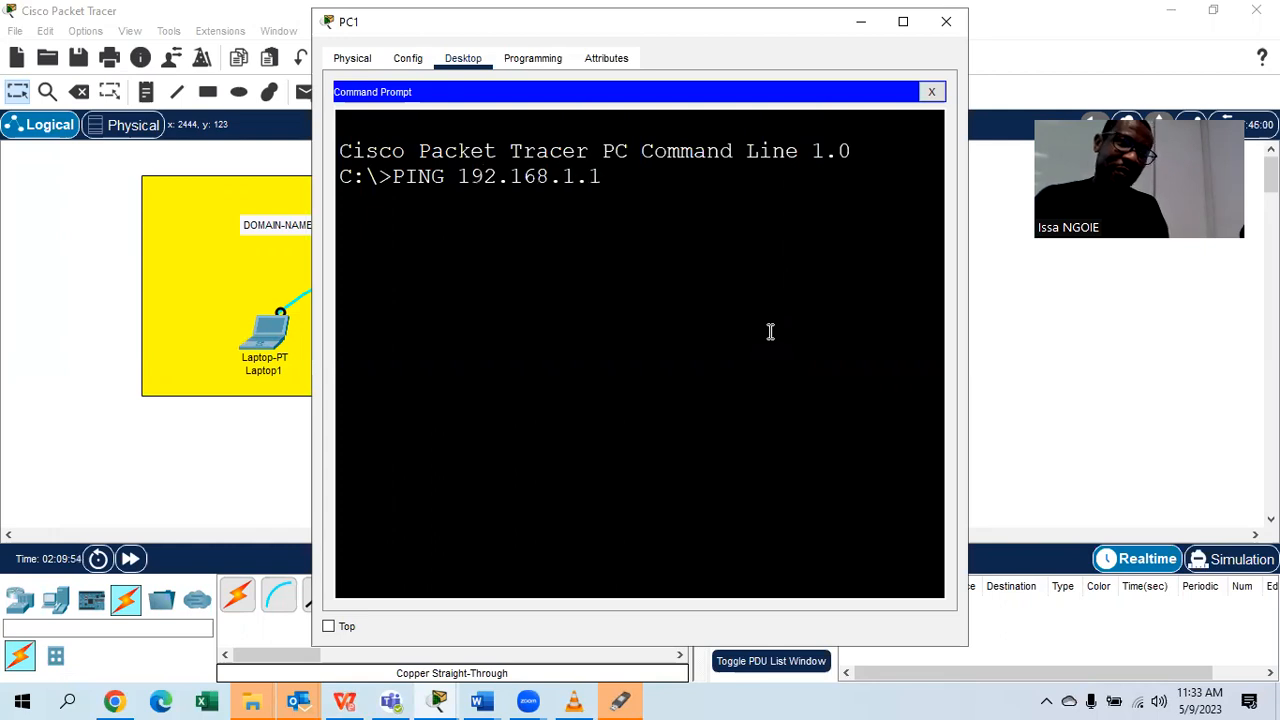
pyautogui.press('Return')
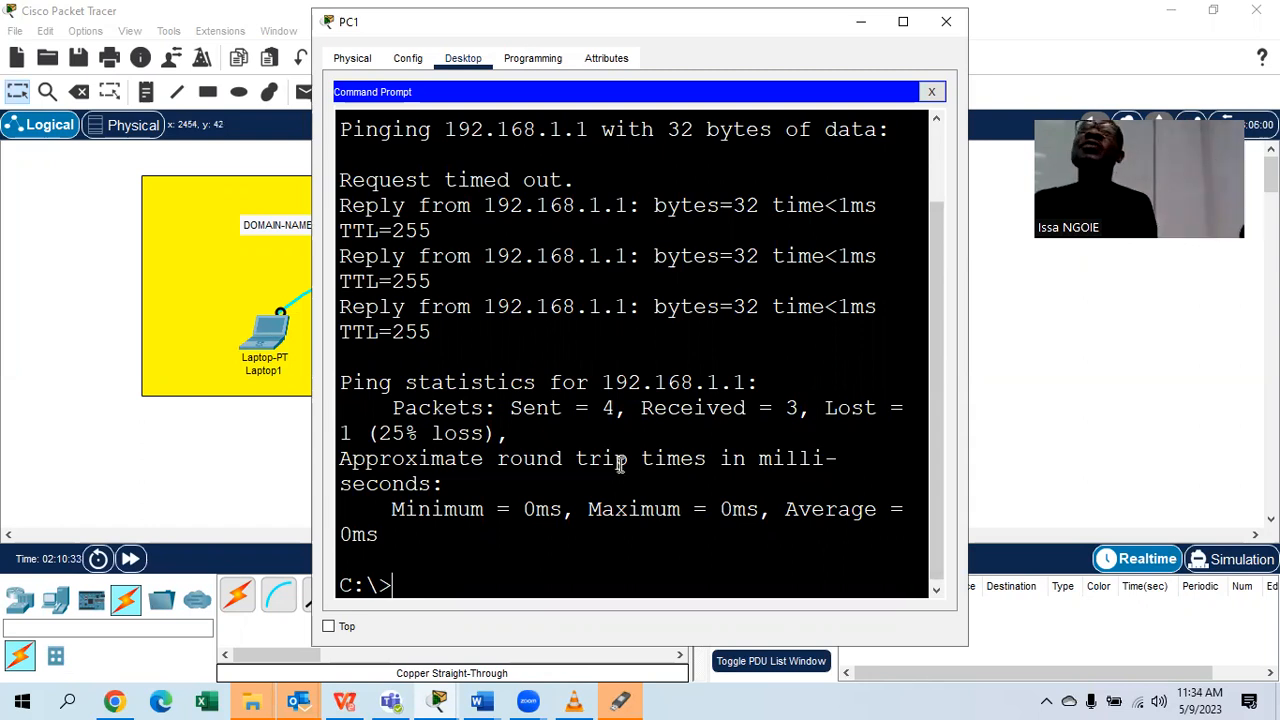
# Type 'SSH -L' with the switch's local username and 192.168.1.1 at PC1's prompt, fixing a typo.
pyautogui.write('SSH')
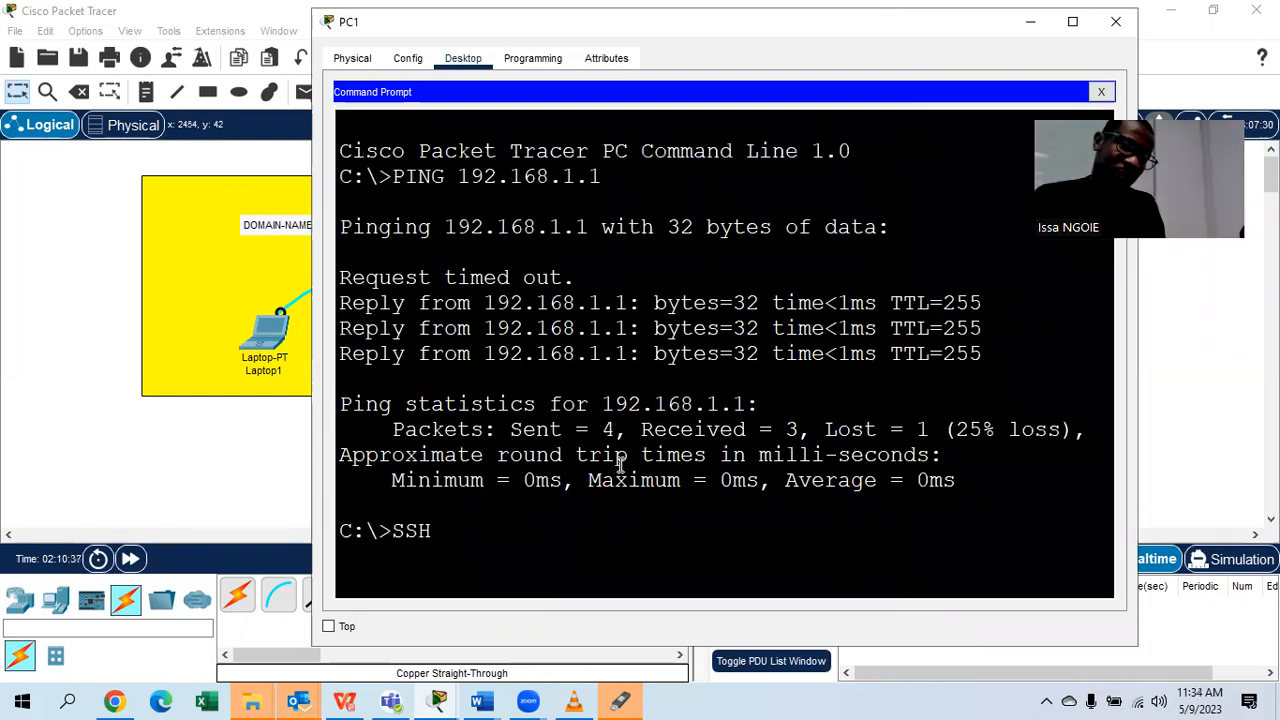
pyautogui.write(' -L N')
pyautogui.press('BackSpace')
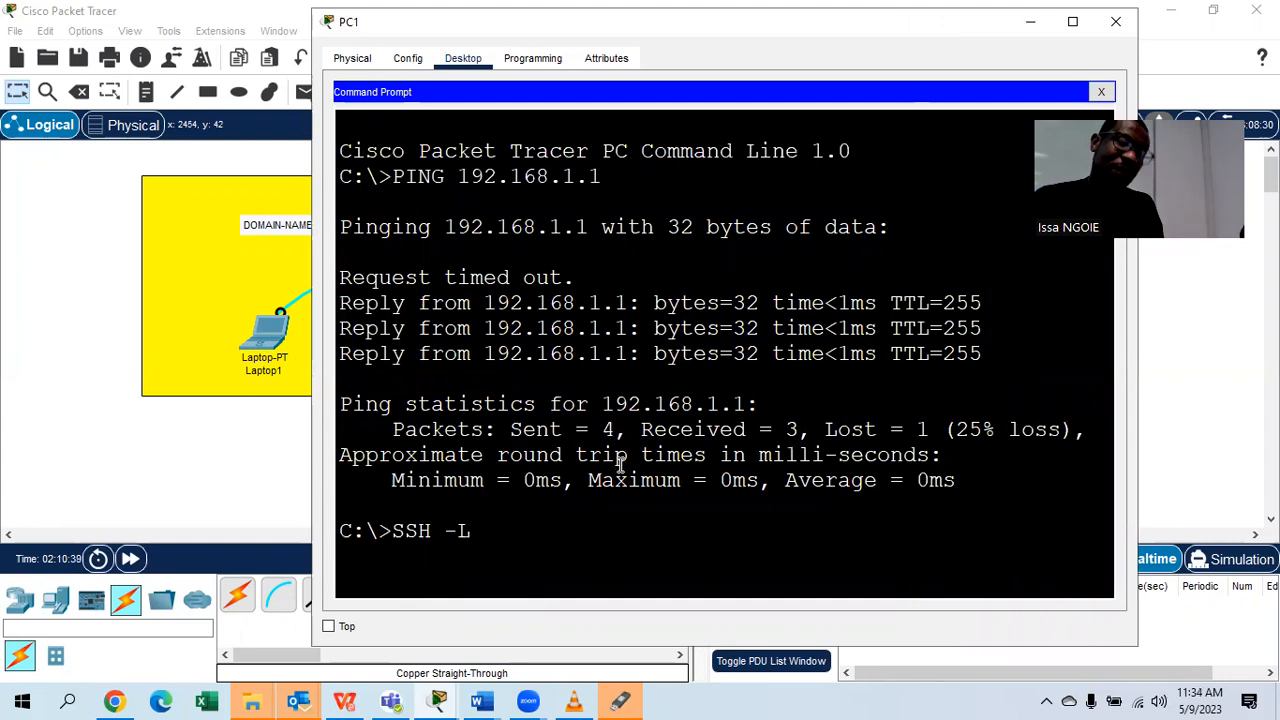
pyautogui.write('SABA')
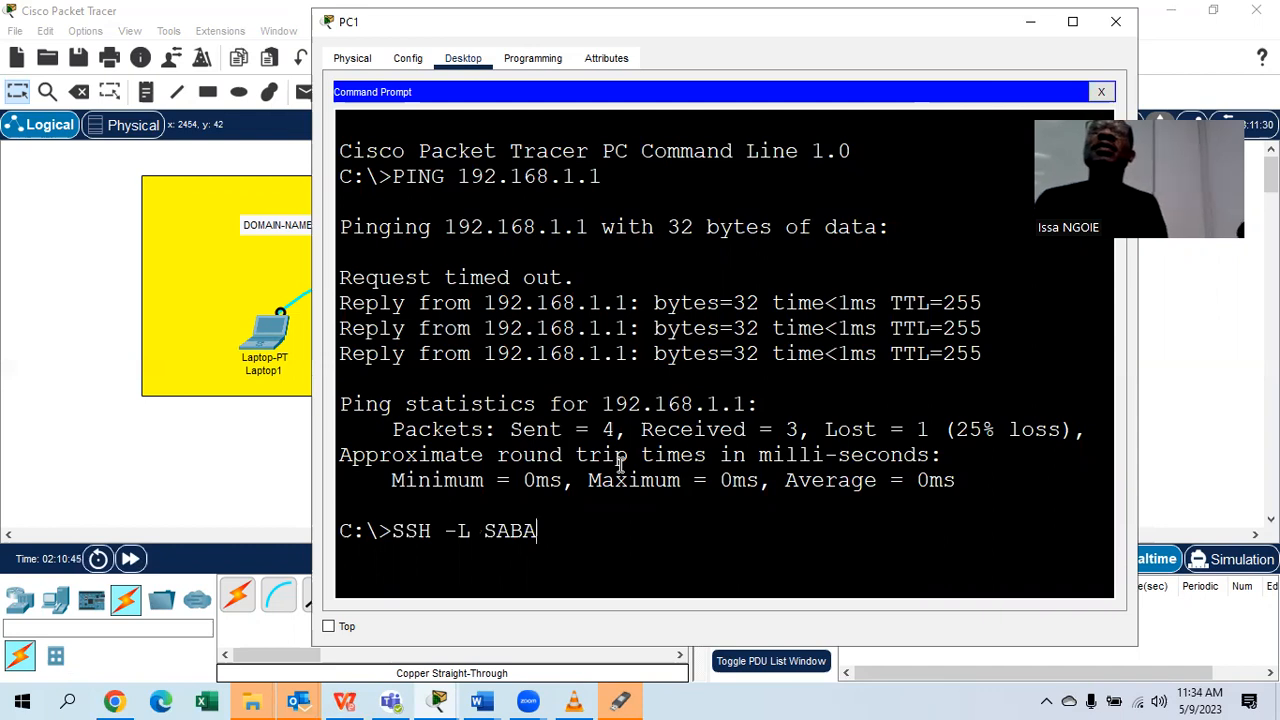
pyautogui.write('CLASS')
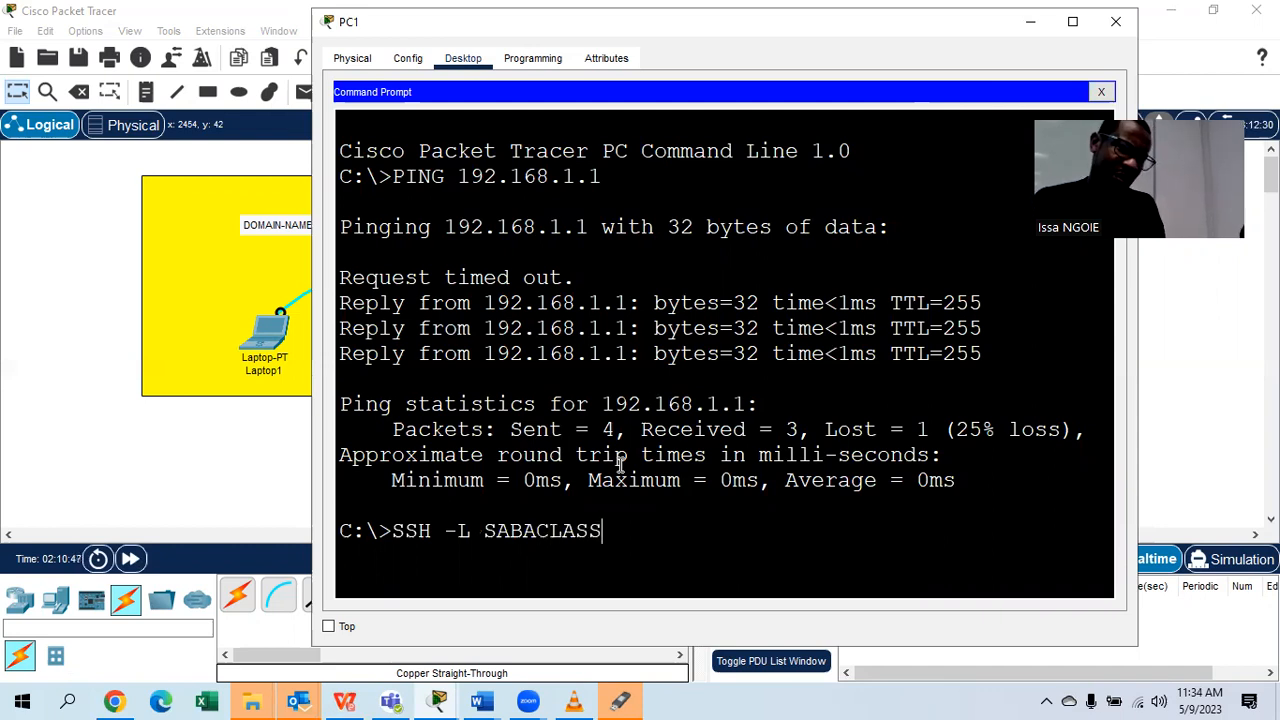
pyautogui.write(' 19')
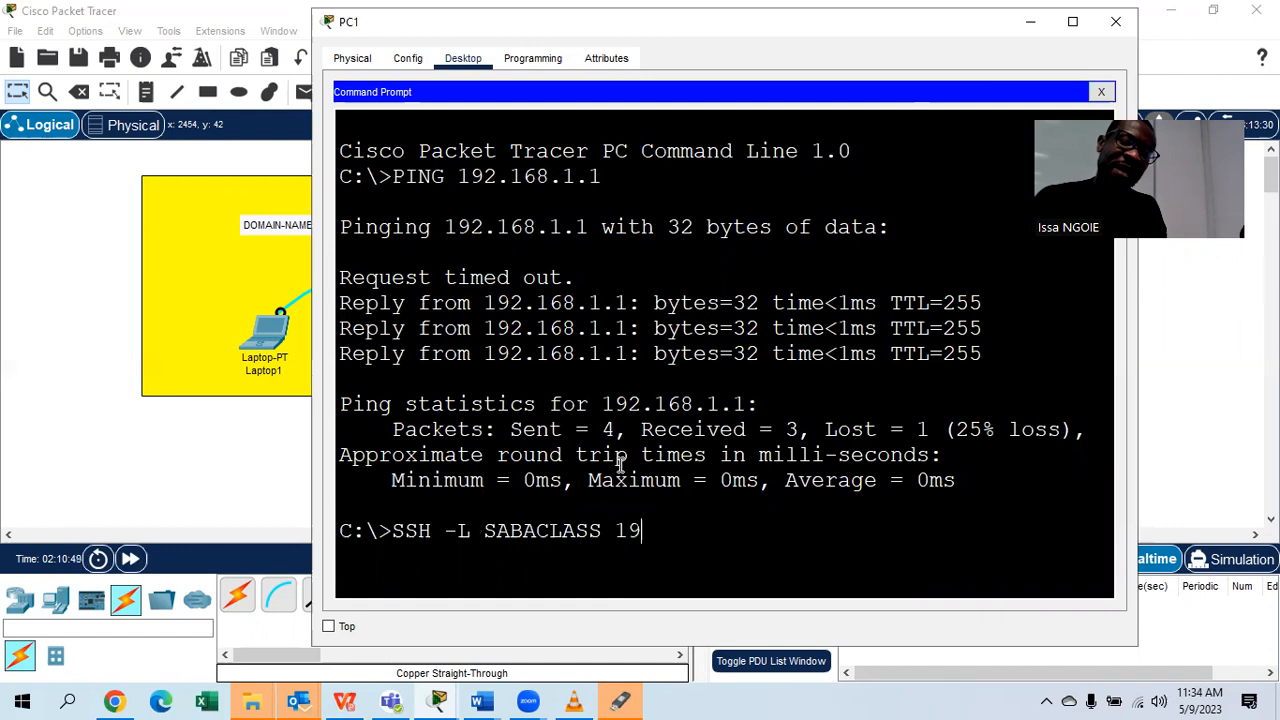
pyautogui.write('2.168.1.1')
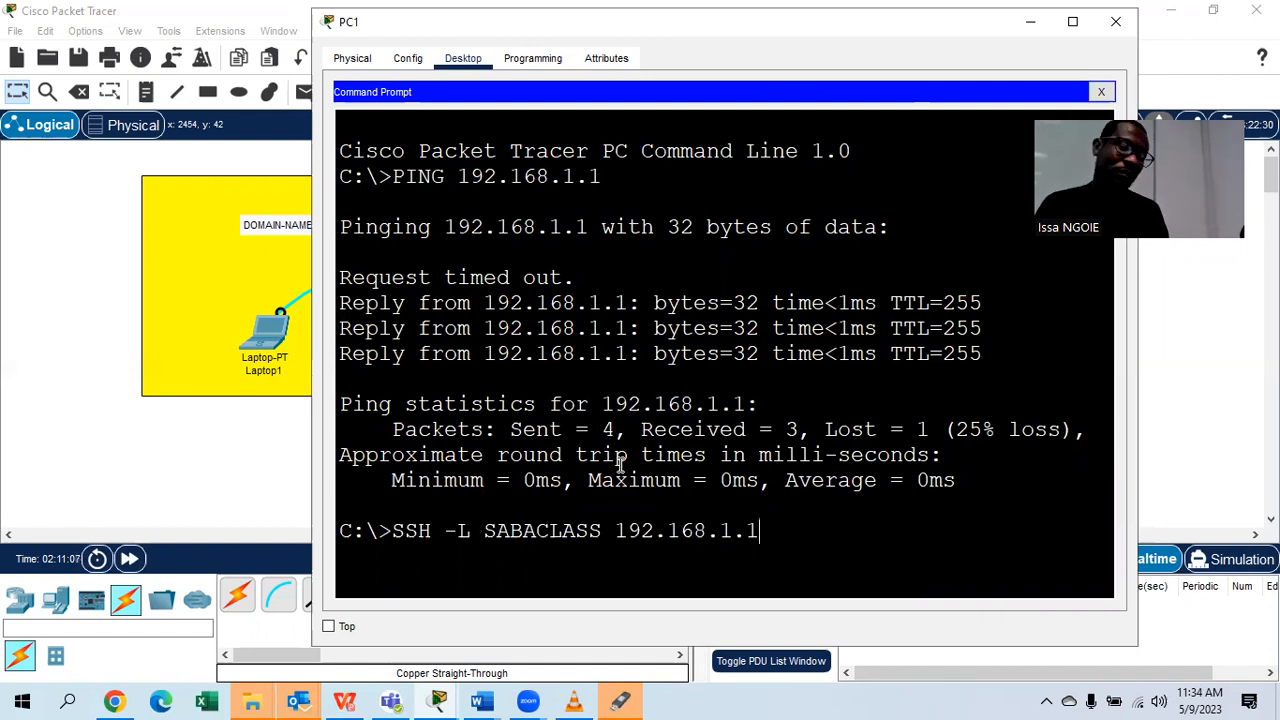
pyautogui.click(68, 700)
pyautogui.write('PU')
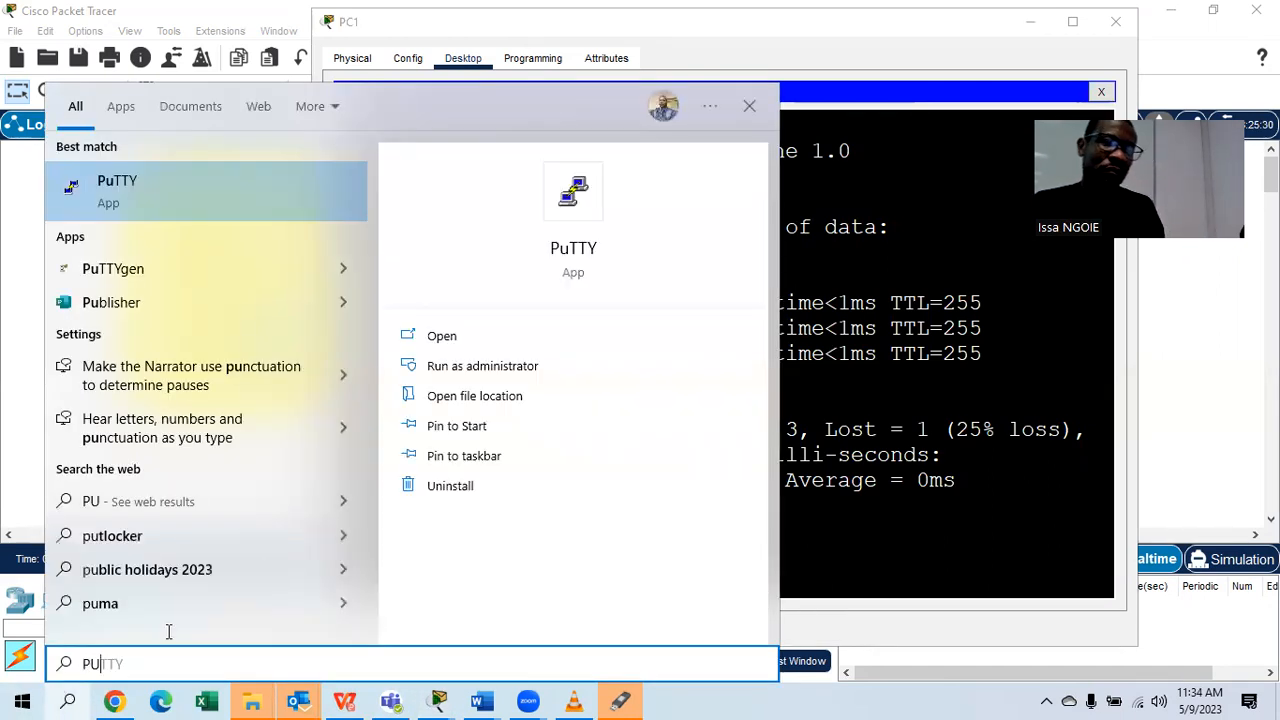
pyautogui.press('Return')
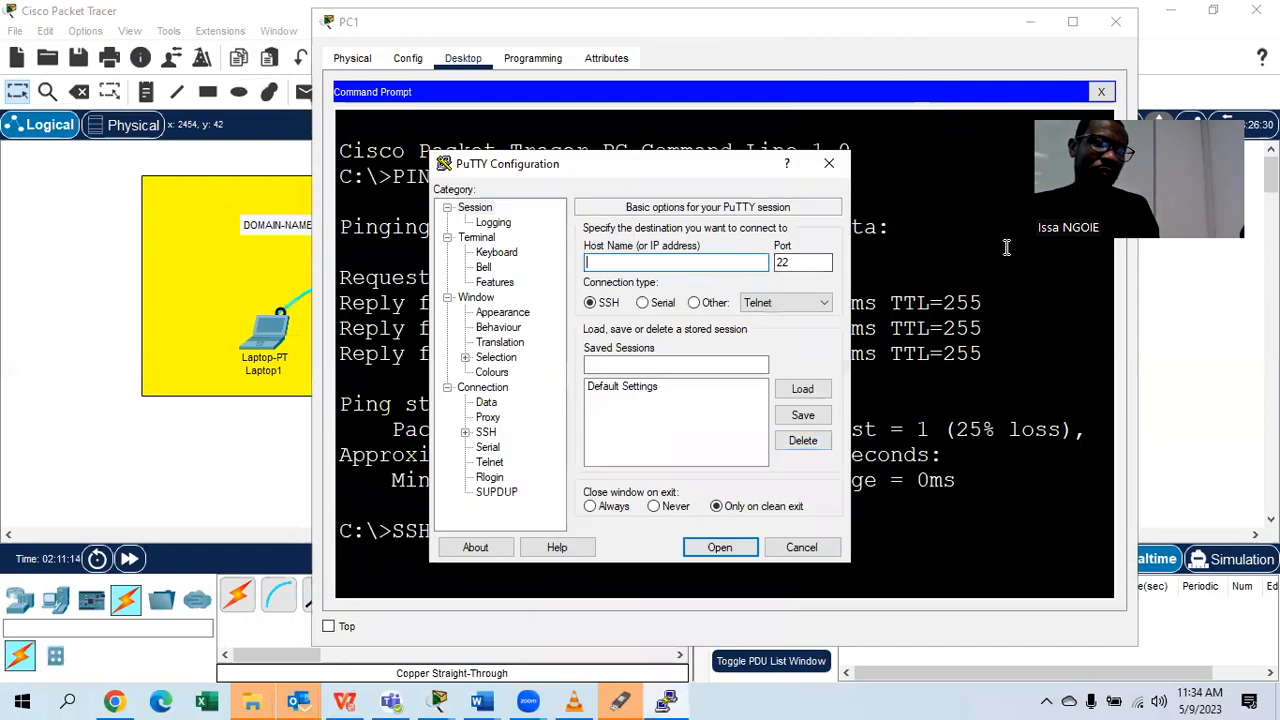
pyautogui.click(801, 547)
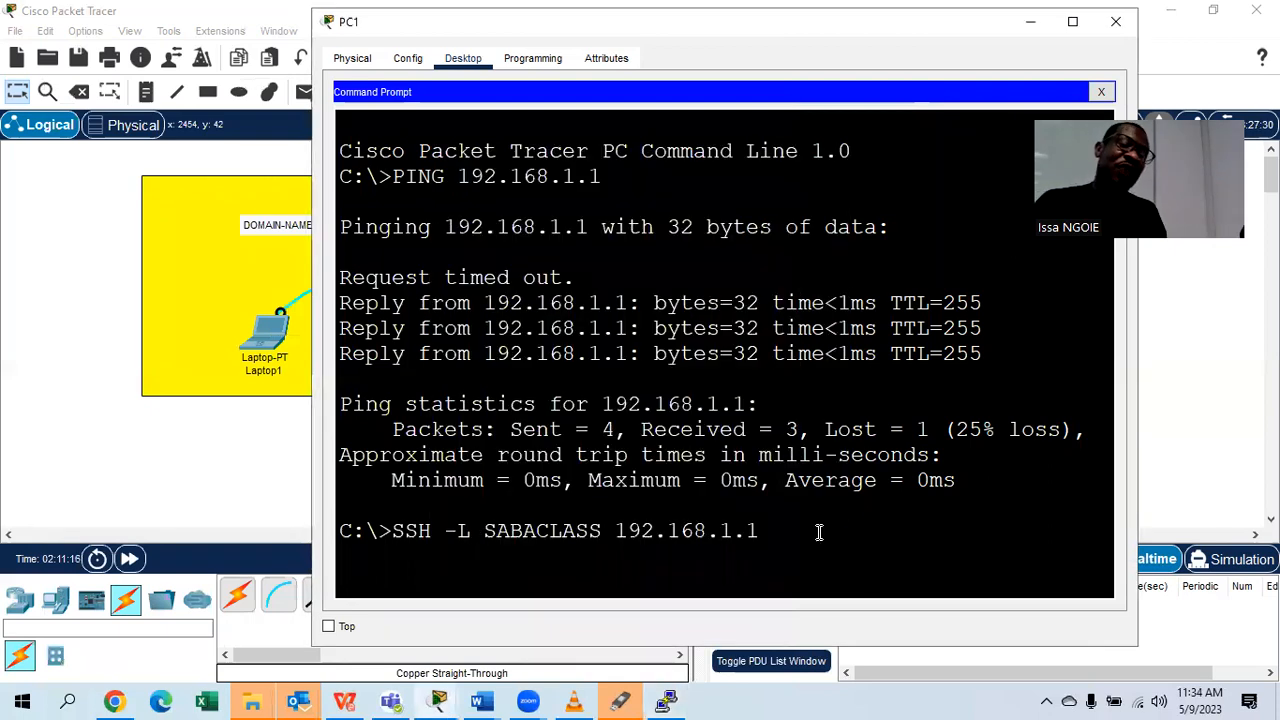
# Run the SSH command and submit the password to reach the SABASW1# prompt.
pyautogui.press('Return')
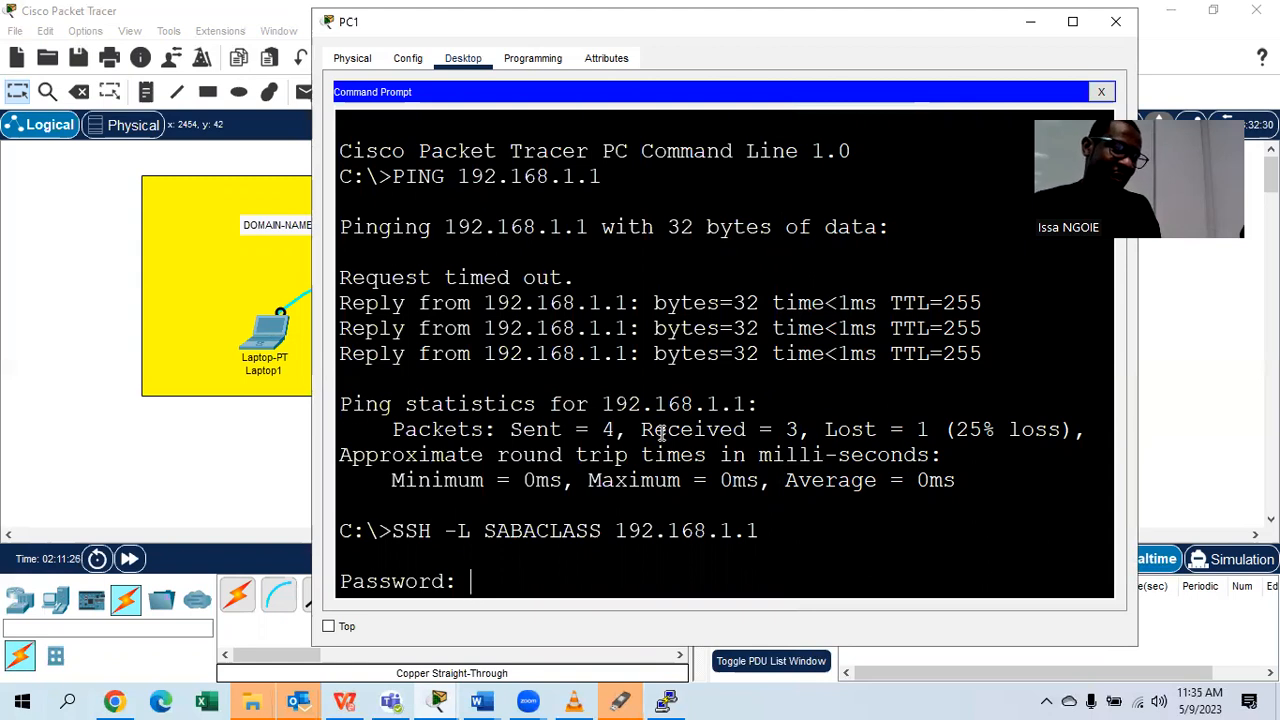
pyautogui.press('Return')
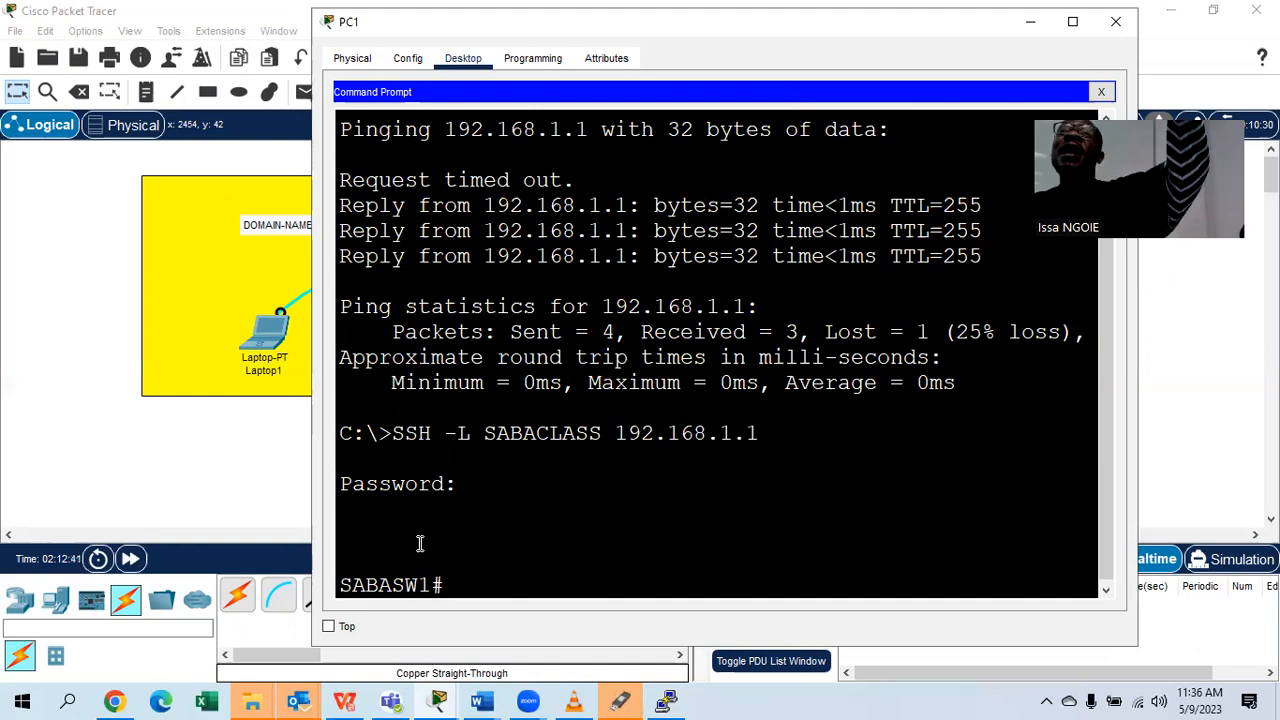
# Enter 192.168.1.1 as PuTTY's SSH host on port 22 and close PC1's window.
pyautogui.click(666, 701)
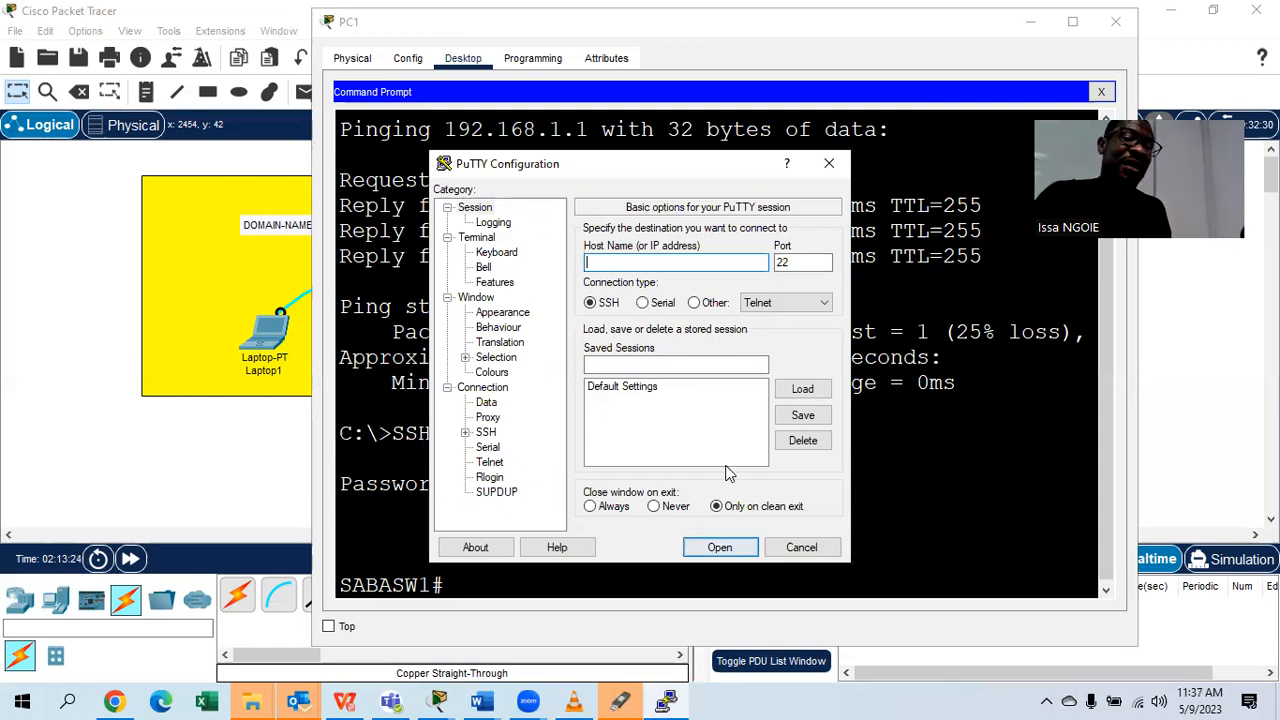
pyautogui.write('19')
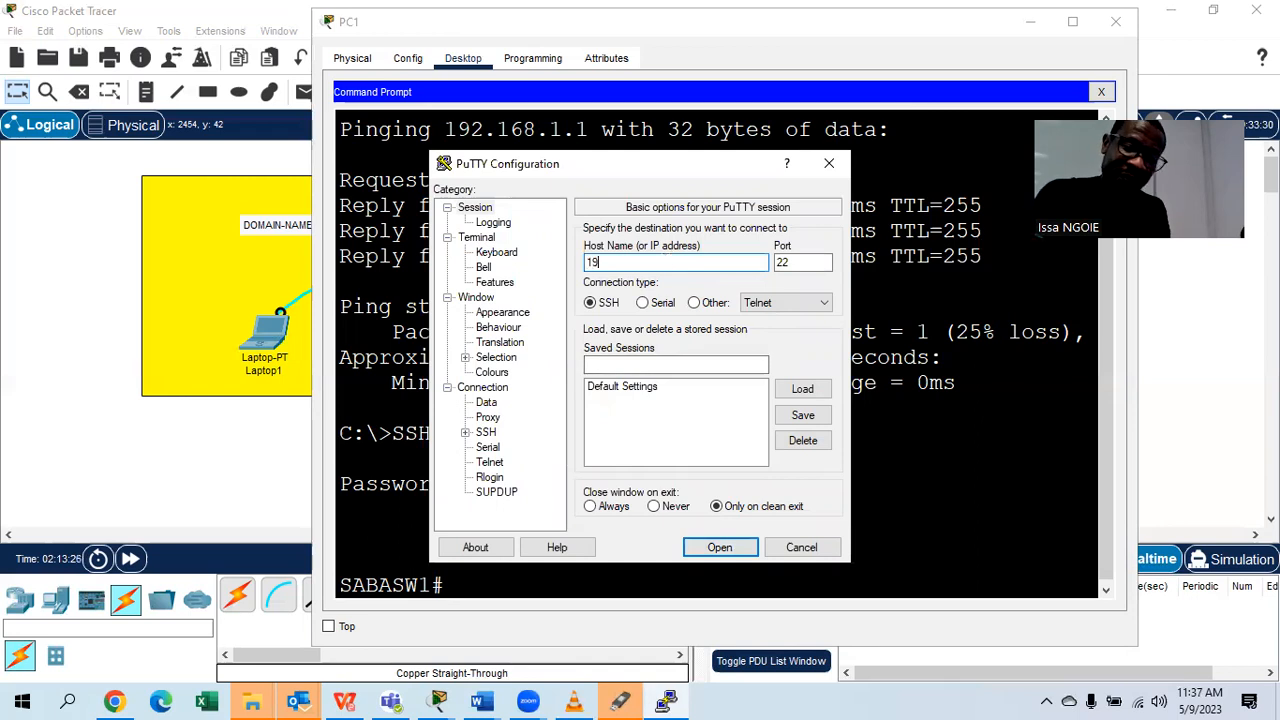
pyautogui.write('2.168.1.1')
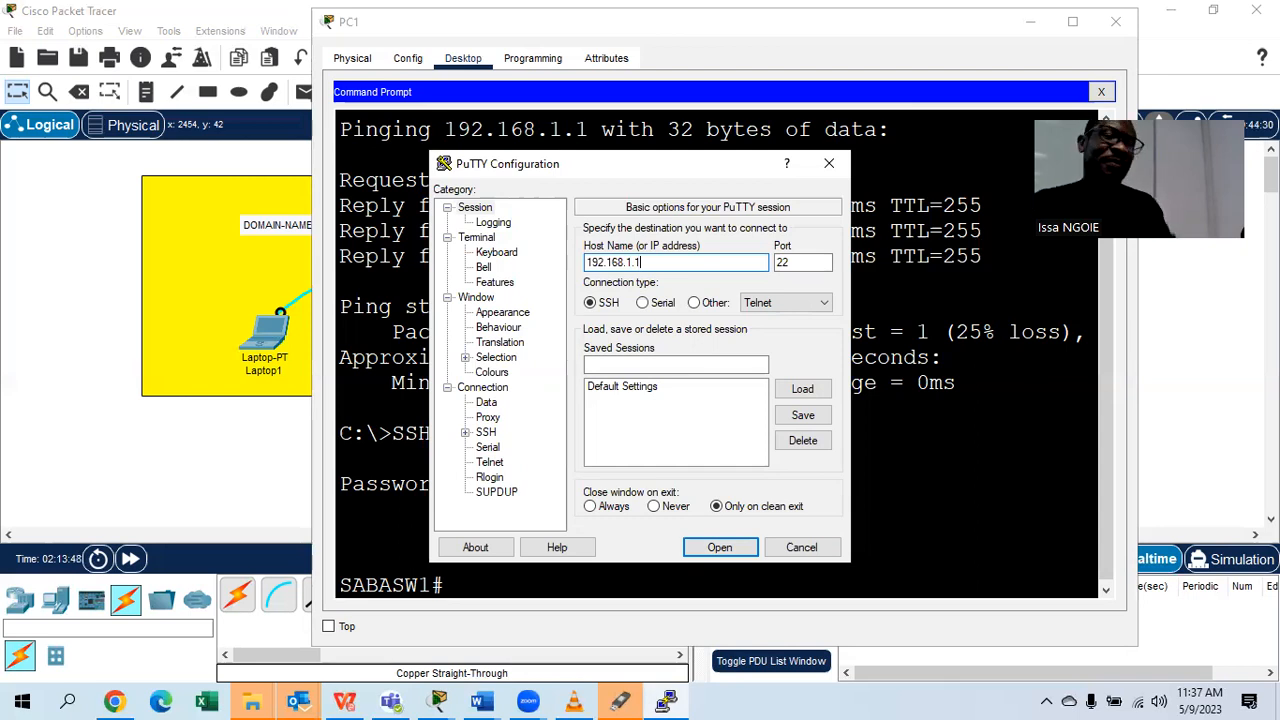
pyautogui.click(1115, 21)
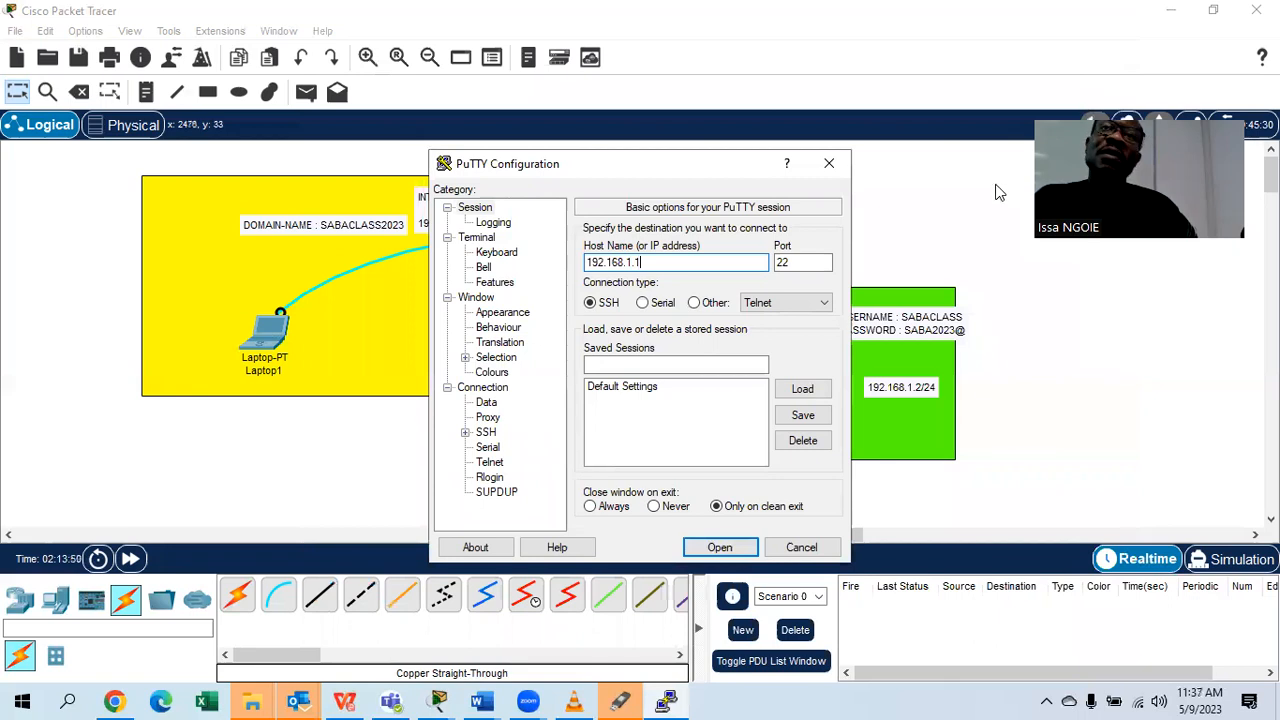